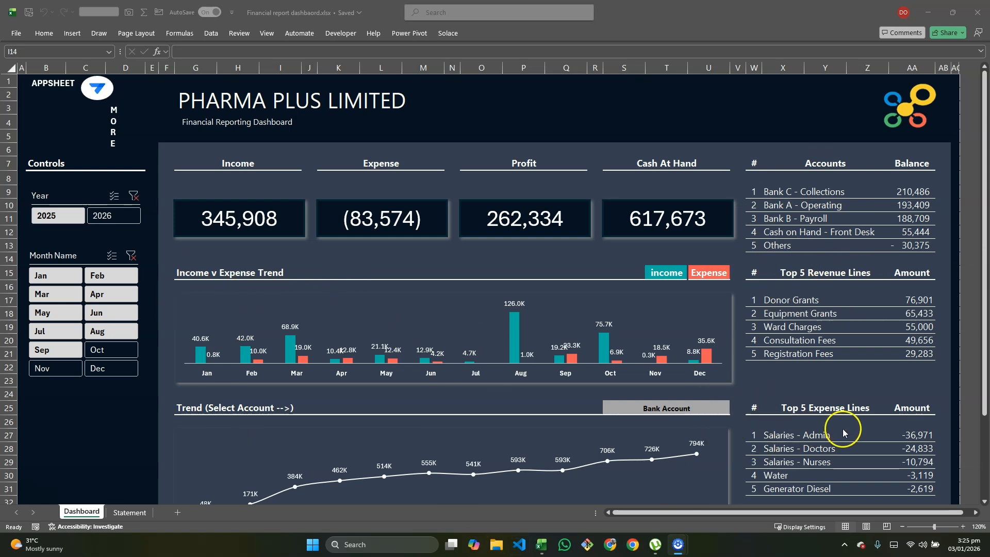
# - Unhide the Dash - Calculations sheet in the finished dashboard workbook and show its PivotTables from the first row
pyautogui.scroll(-1, 407, 395)
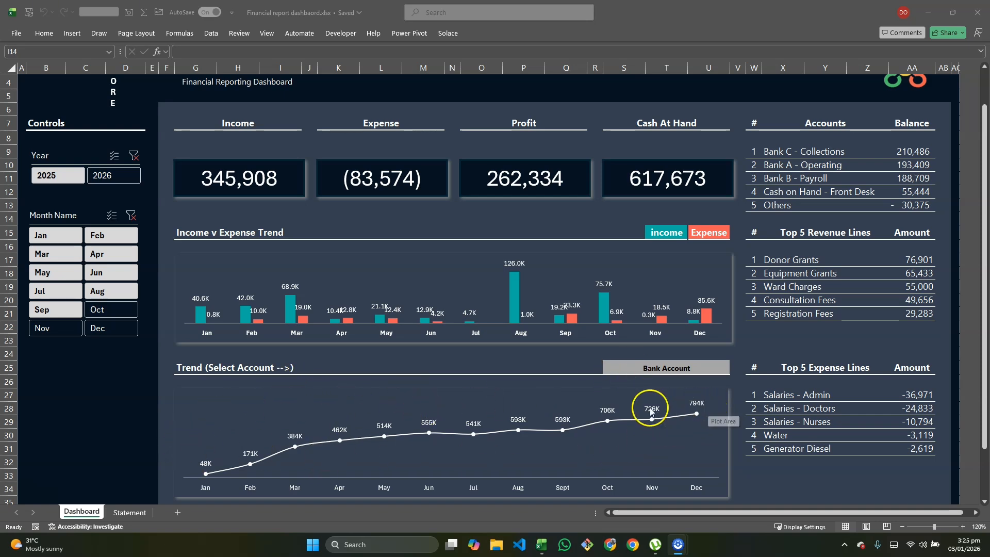
pyautogui.scroll(1, 551, 419)
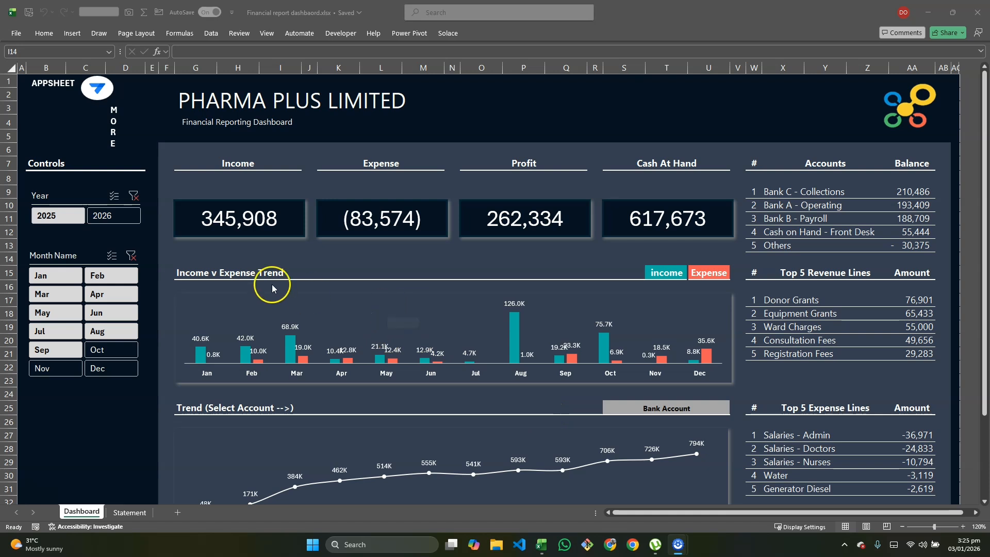
pyautogui.click(78, 513)
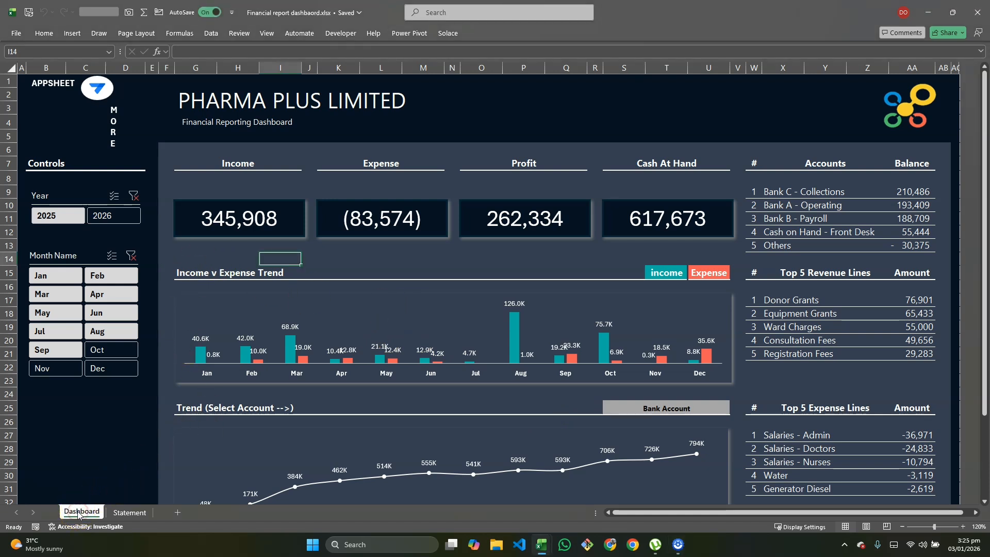
pyautogui.rightClick(78, 512)
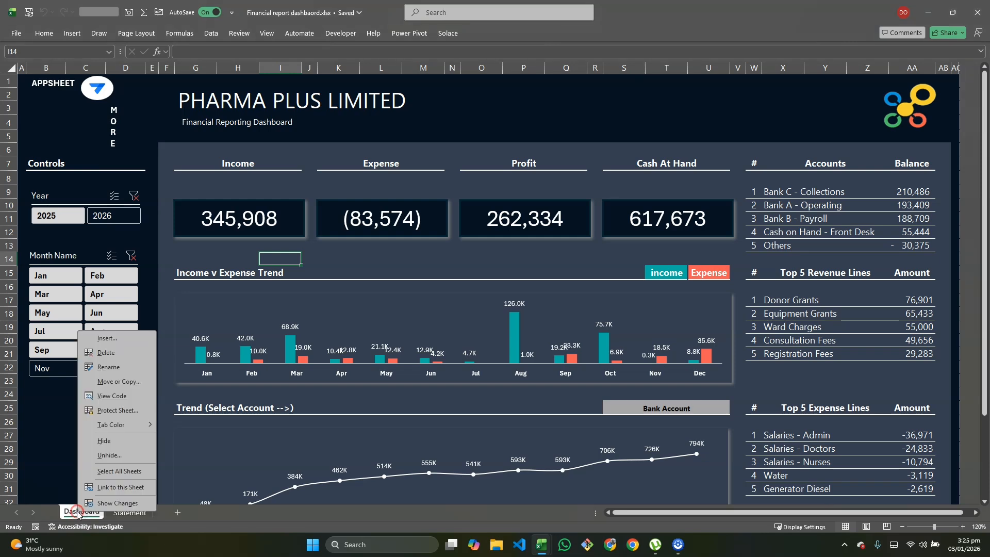
pyautogui.click(115, 460)
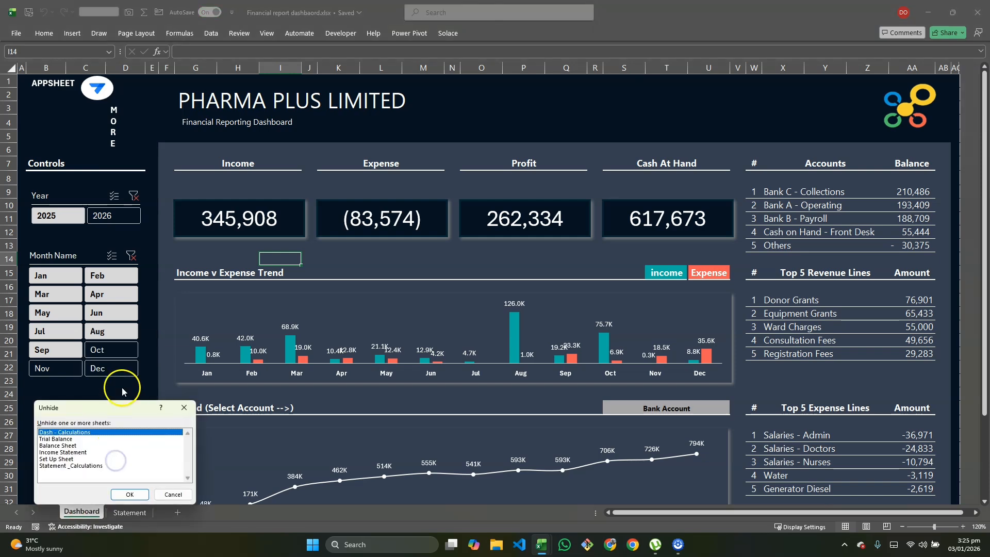
pyautogui.click(130, 494)
pyautogui.click(203, 208)
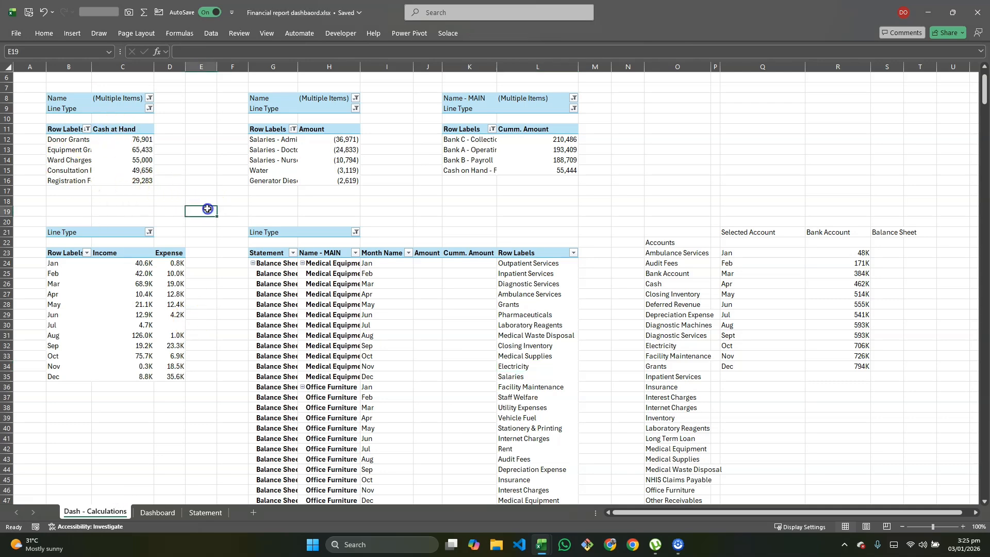
pyautogui.scroll(2, 207, 208)
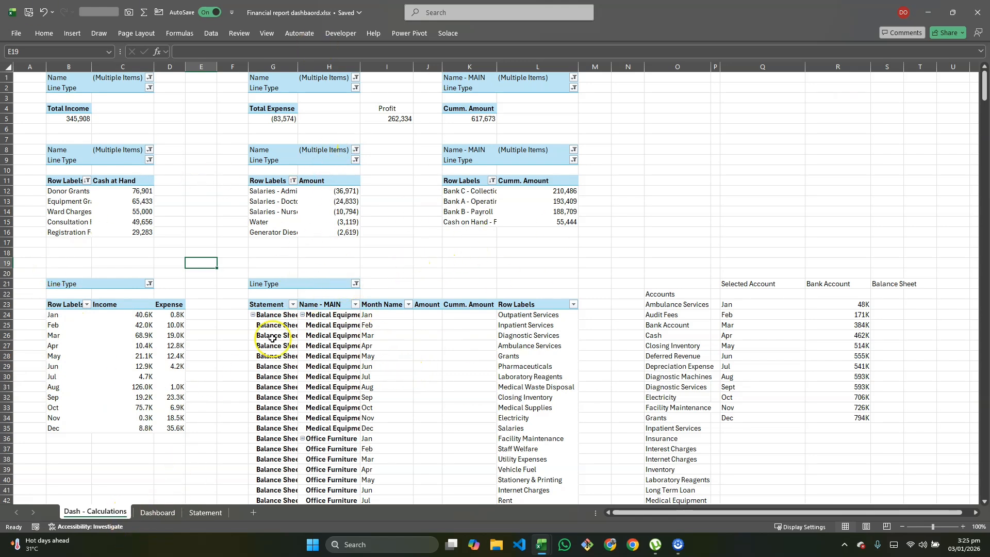
# - Switch to the Practise - Financial Report workbook and select the empty PivotTable on the Dashboard Calculations sheet
pyautogui.hotkey('alt', 'Tab')
pyautogui.hotkey('alt', 'Tab')
pyautogui.hotkey('alt', 'Tab')
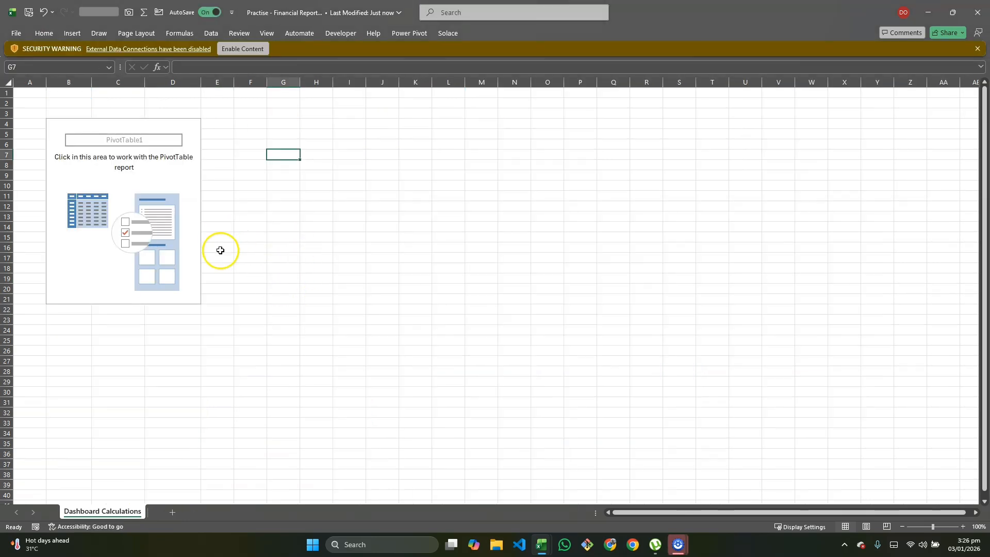
pyautogui.click(220, 250)
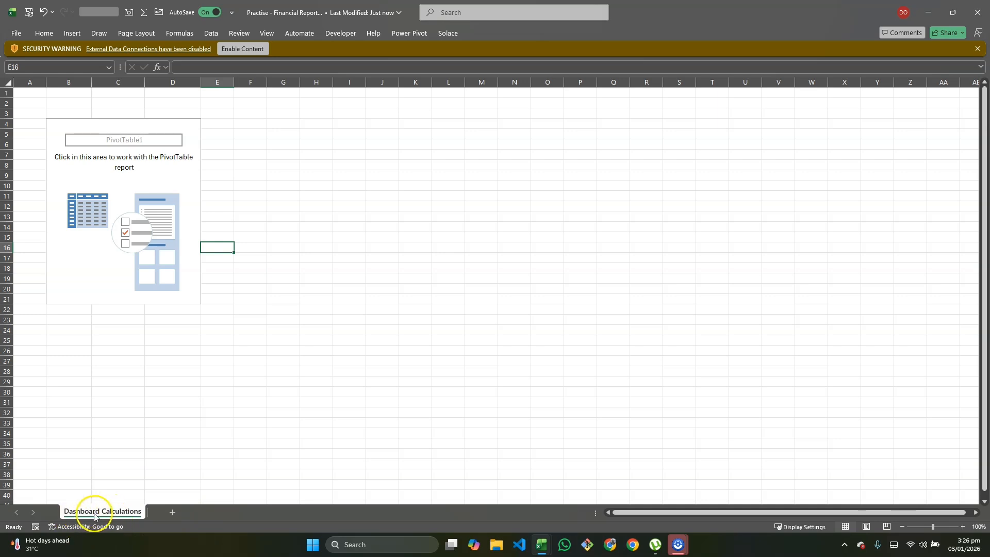
pyautogui.click(135, 209)
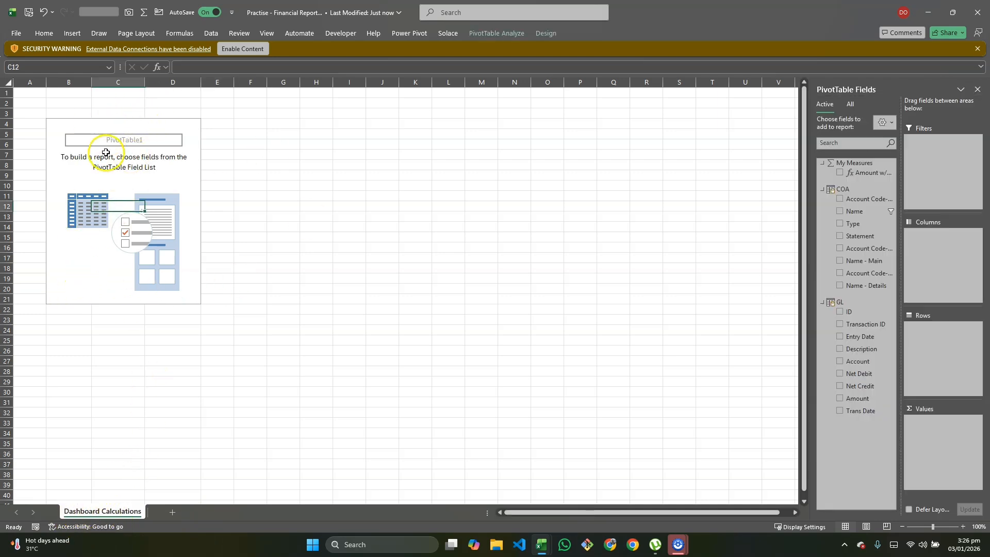
pyautogui.click(71, 33)
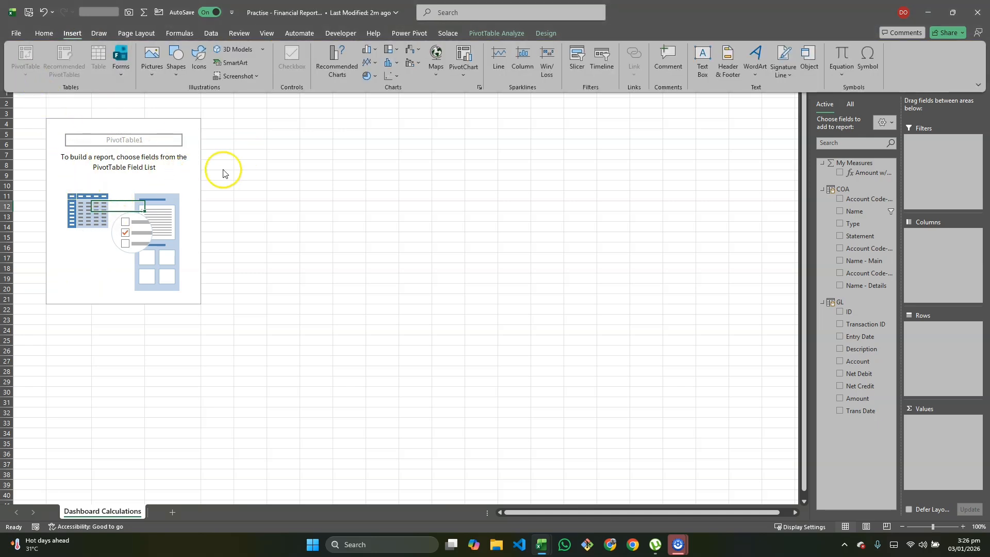
pyautogui.click(285, 151)
pyautogui.click(283, 144)
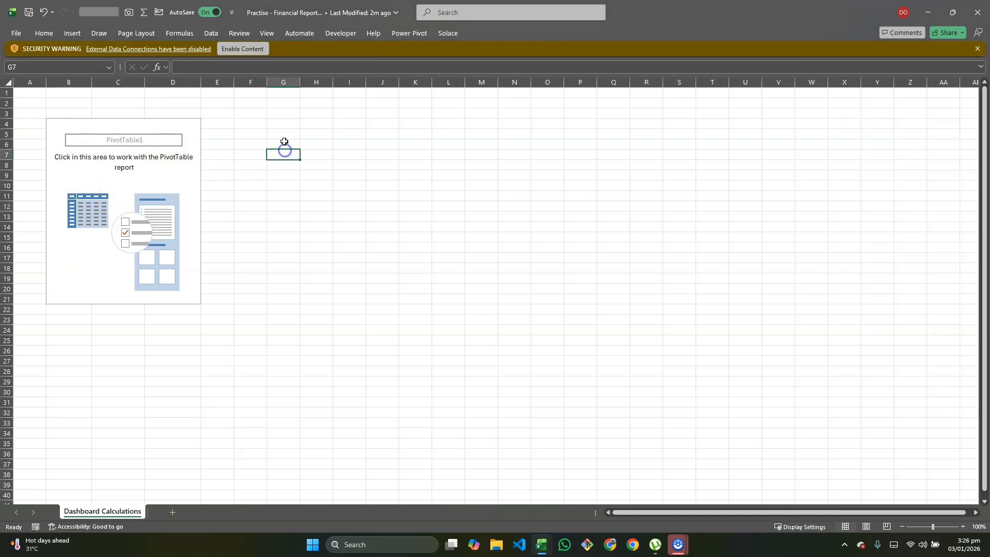
pyautogui.click(66, 35)
pyautogui.click(25, 75)
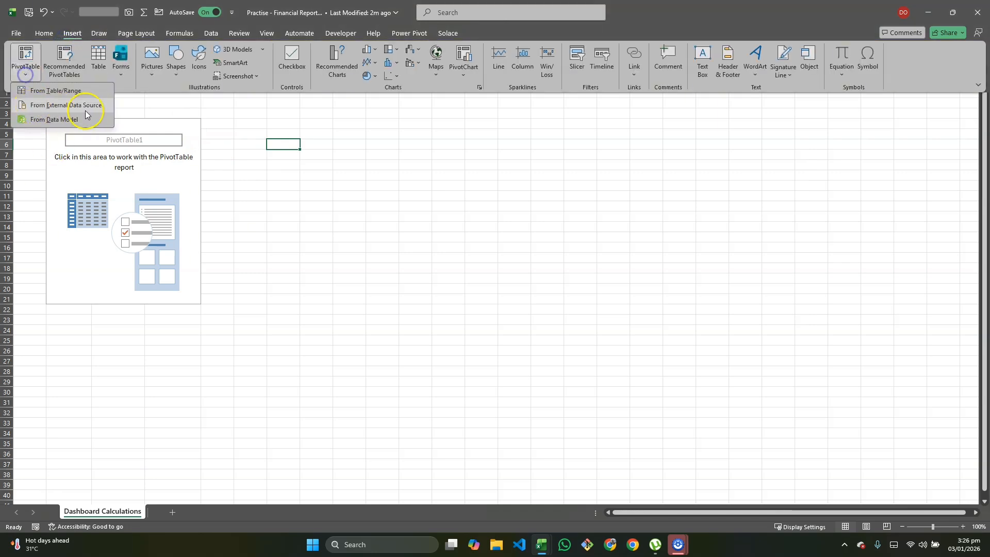
pyautogui.click(47, 120)
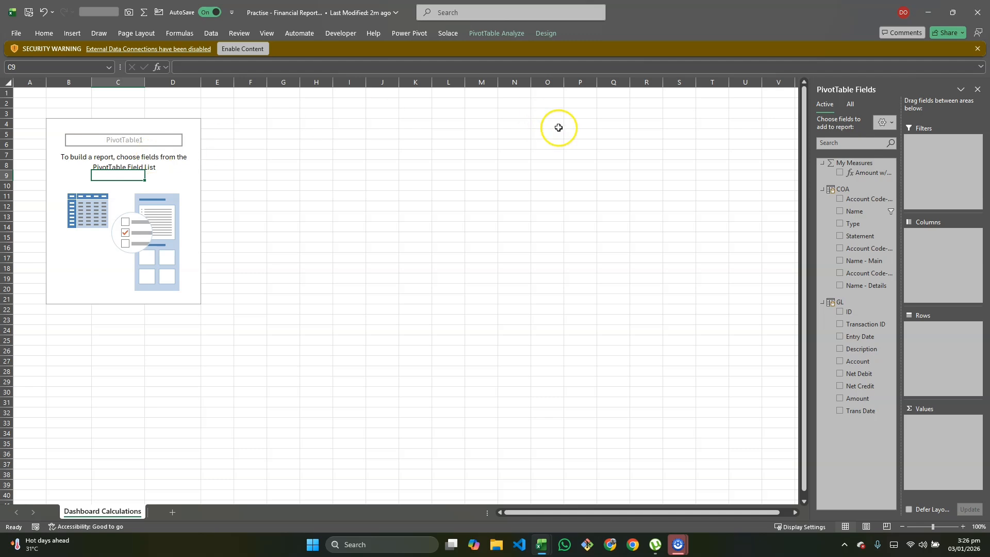
# - Add the Amount w/o WO measure to the PivotTable's values, and enable the workbook's external data connections as a trusted document
pyautogui.moveTo(866, 186); pyautogui.dragTo(925, 429)
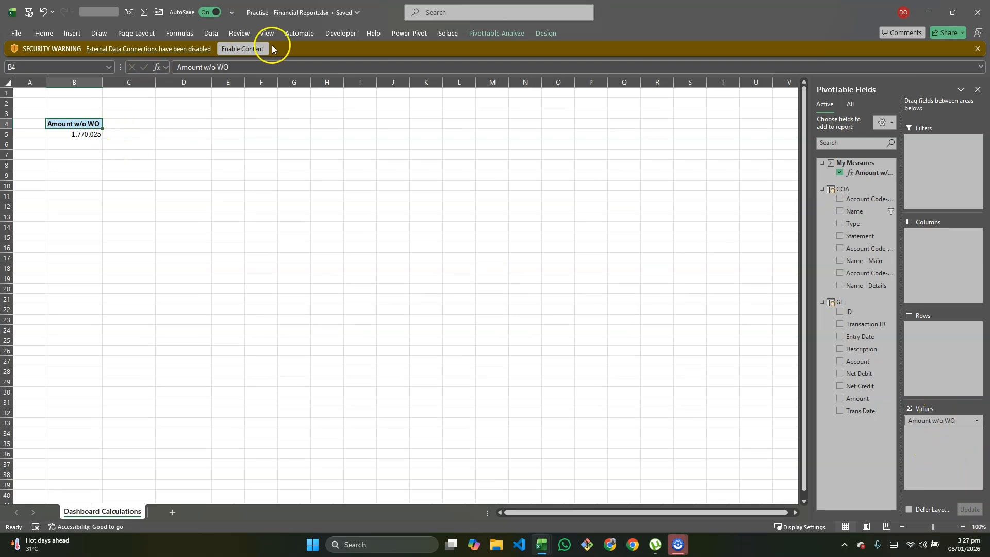
pyautogui.click(258, 49)
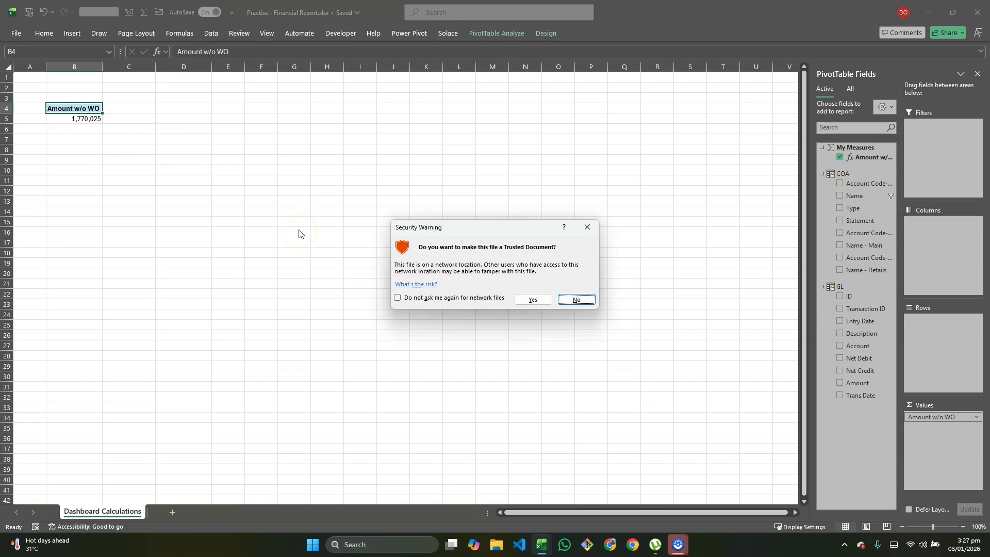
pyautogui.click(535, 300)
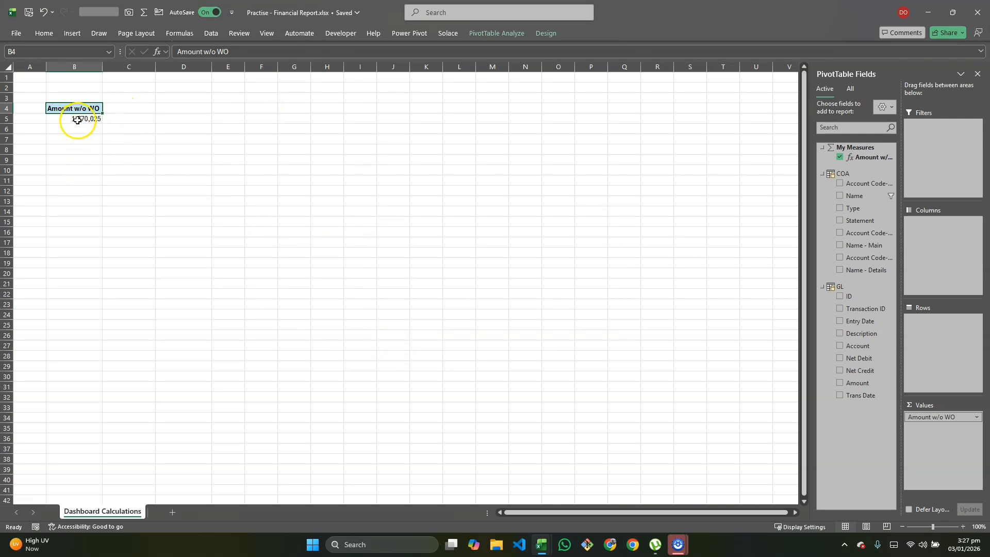
# - Add Name as a report filter on the PivotTable and restrict it to Revenue and Other Income
pyautogui.moveTo(864, 195); pyautogui.dragTo(926, 154)
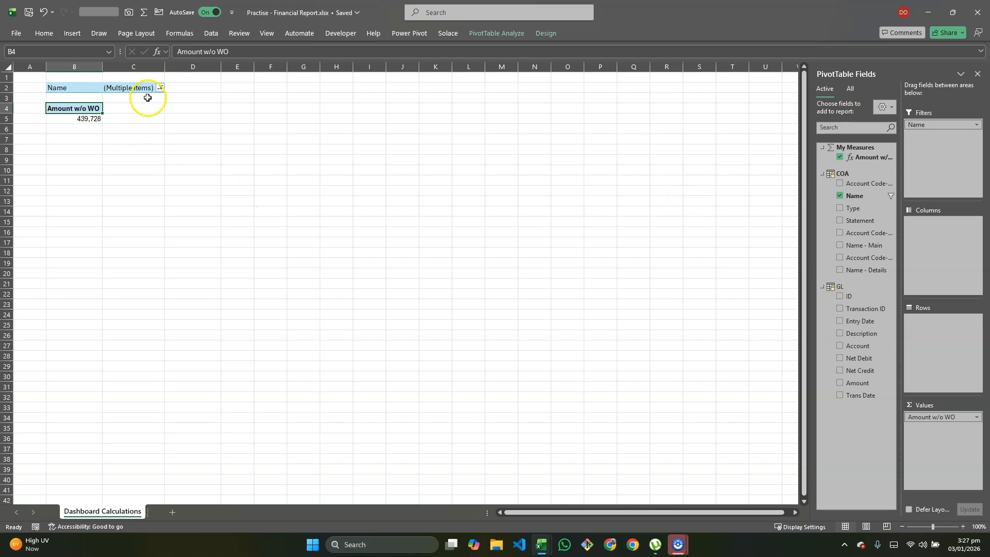
pyautogui.click(159, 88)
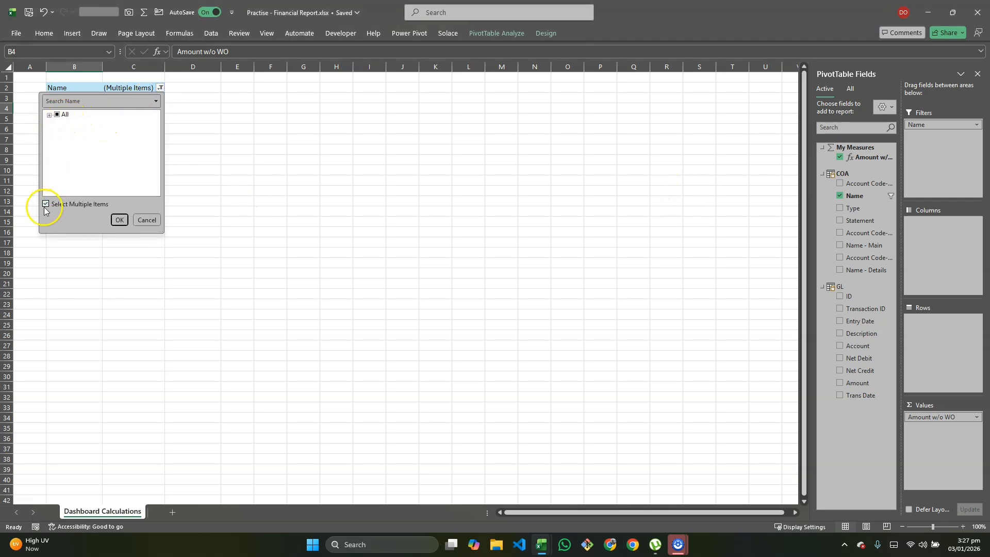
pyautogui.click(49, 115)
pyautogui.click(45, 204)
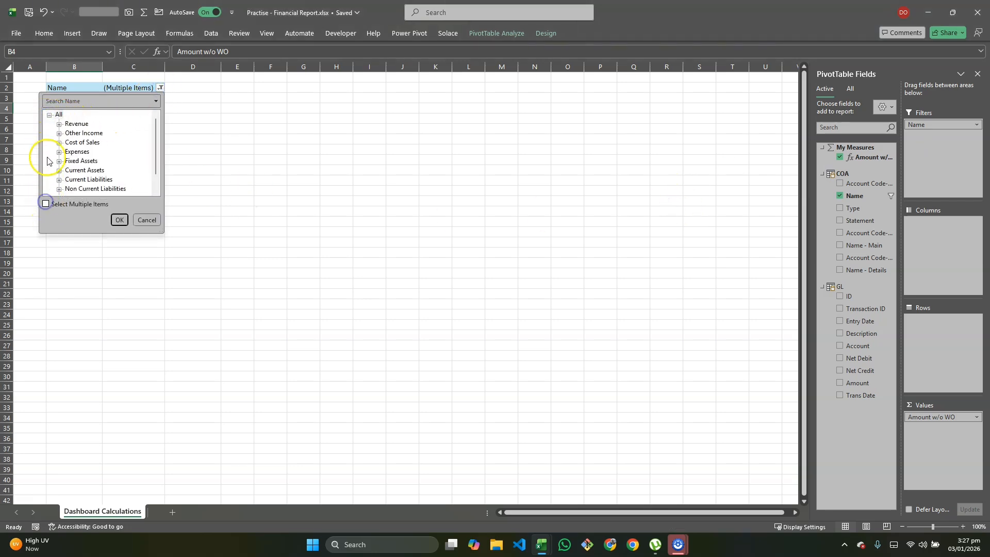
pyautogui.click(45, 204)
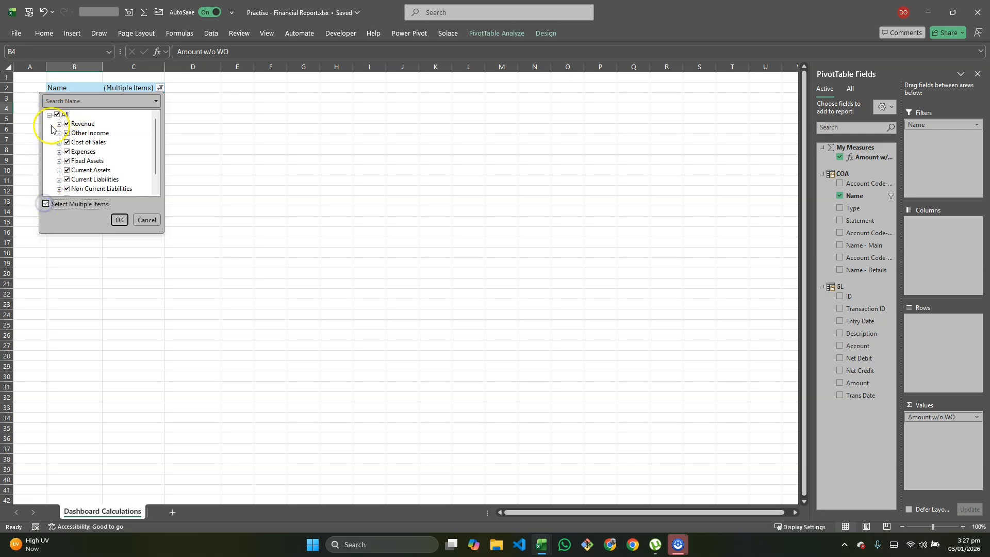
pyautogui.click(56, 114)
pyautogui.click(67, 123)
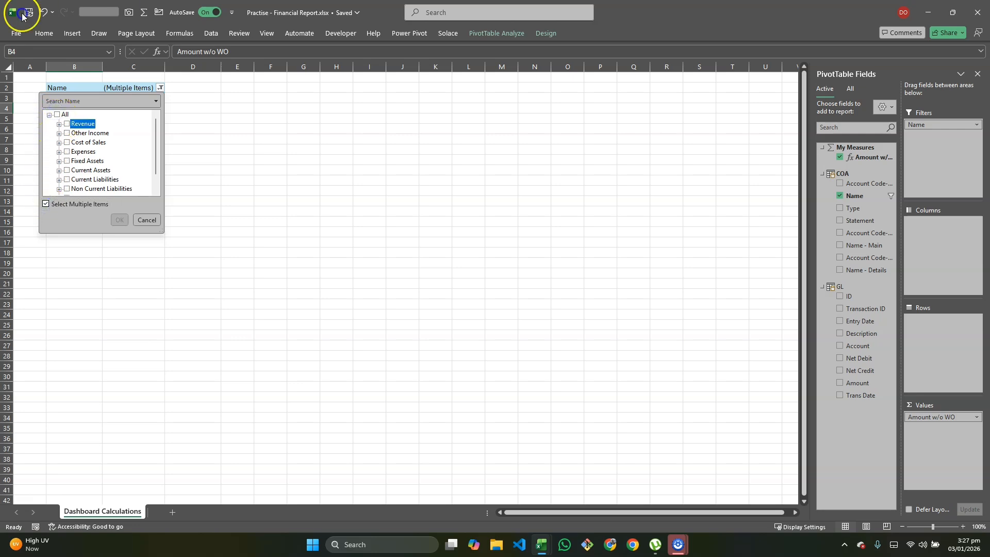
pyautogui.click(67, 133)
pyautogui.click(119, 219)
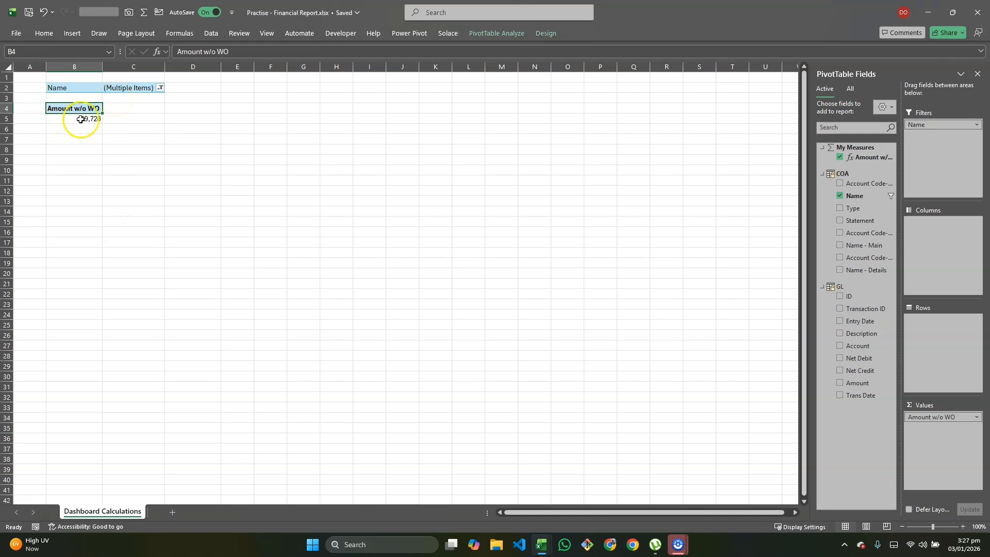
pyautogui.moveTo(81, 119)
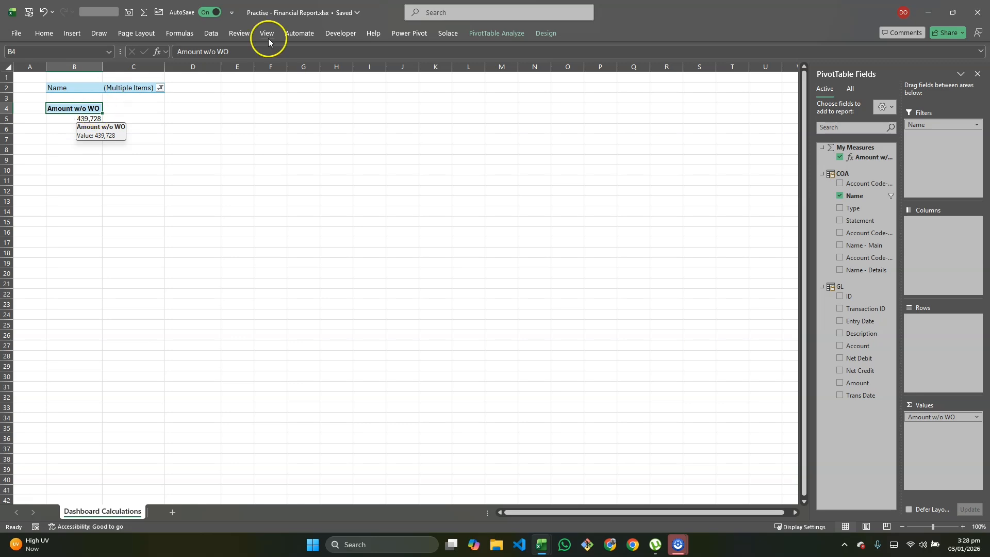
# - Start a new Power Pivot measure named Total Income in the My Measures table
pyautogui.click(410, 33)
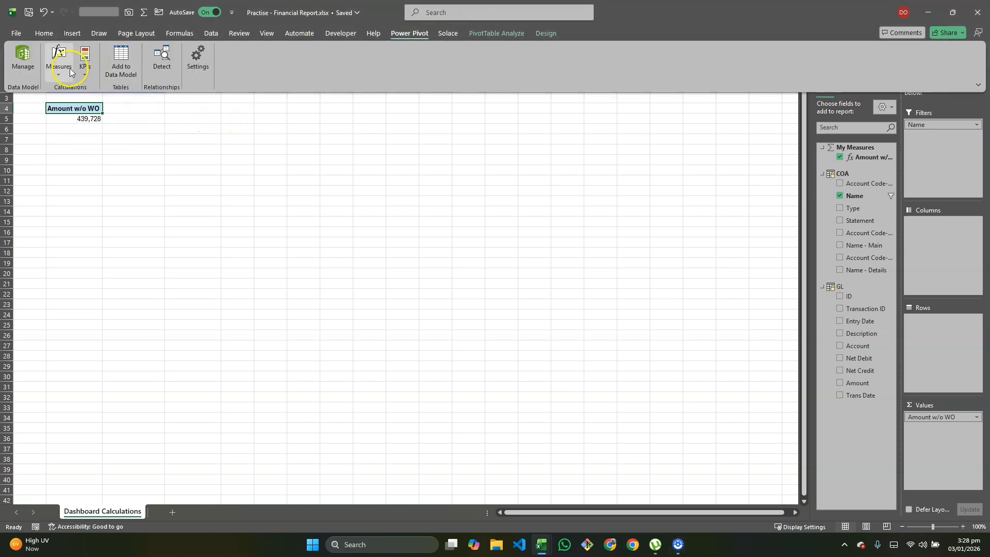
pyautogui.click(64, 70)
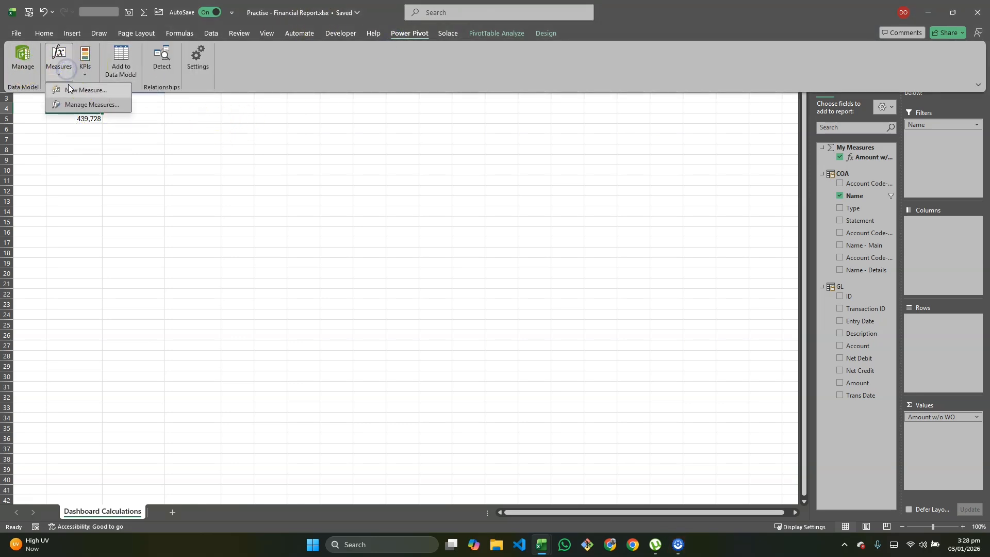
pyautogui.click(78, 89)
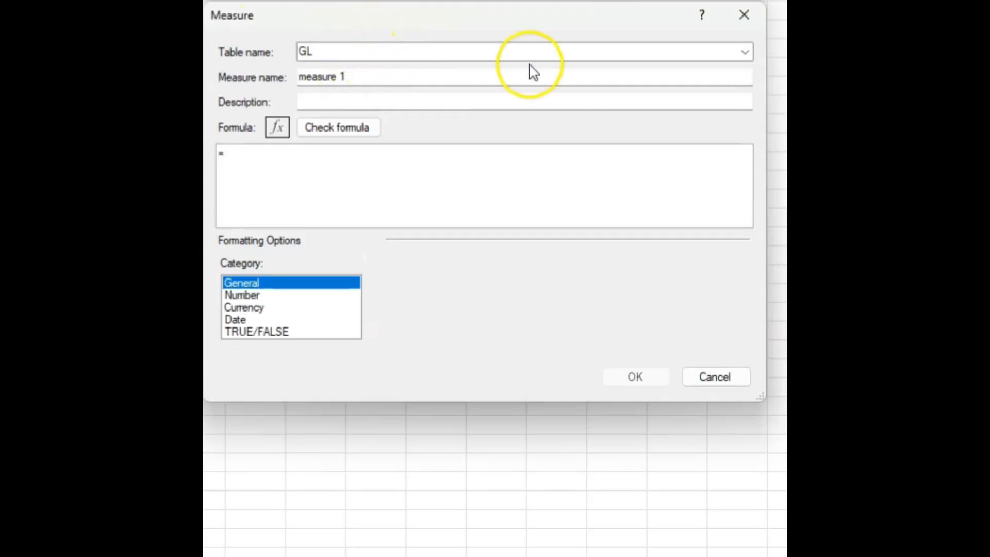
pyautogui.click(745, 52)
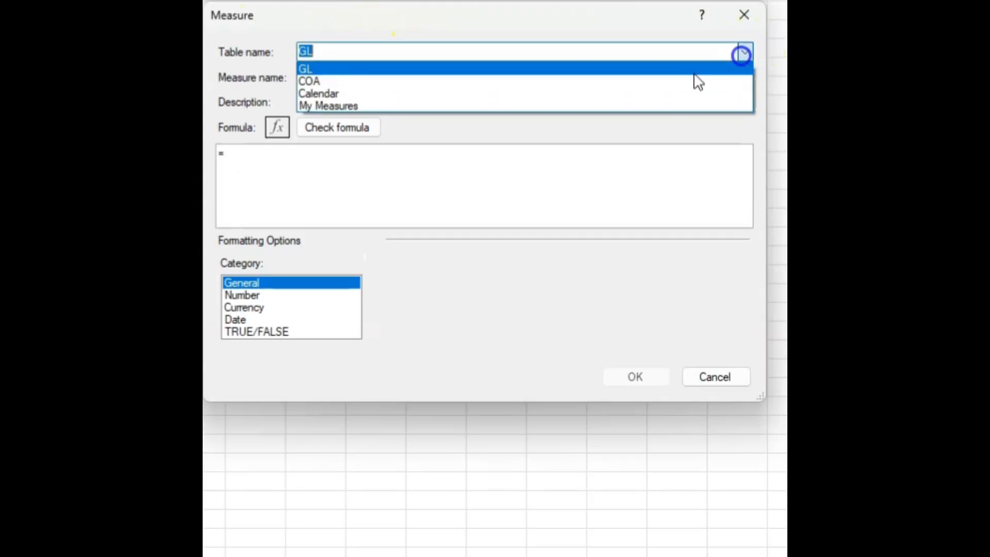
pyautogui.click(512, 106)
pyautogui.moveTo(346, 78); pyautogui.dragTo(268, 82)
pyautogui.press('BackSpace')
pyautogui.write('Total Income')
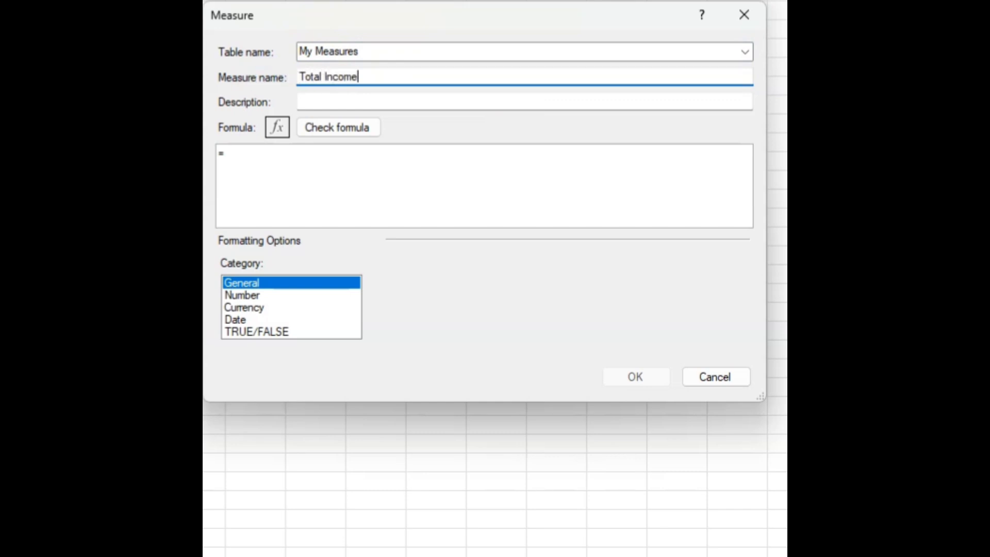
# - Begin the Total Income formula with CALCULATE, using the [Amount w/o WO] measure as its expression
pyautogui.click(277, 179)
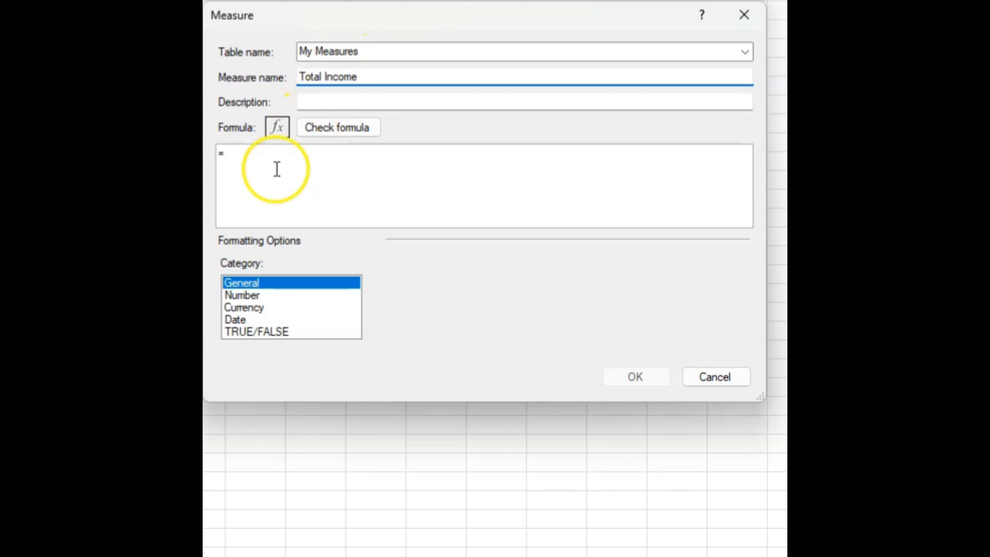
pyautogui.click(277, 169)
pyautogui.write('Cla')
pyautogui.press('BackSpace')
pyautogui.press('BackSpace')
pyautogui.write('alu')
pyautogui.press('BackSpace')
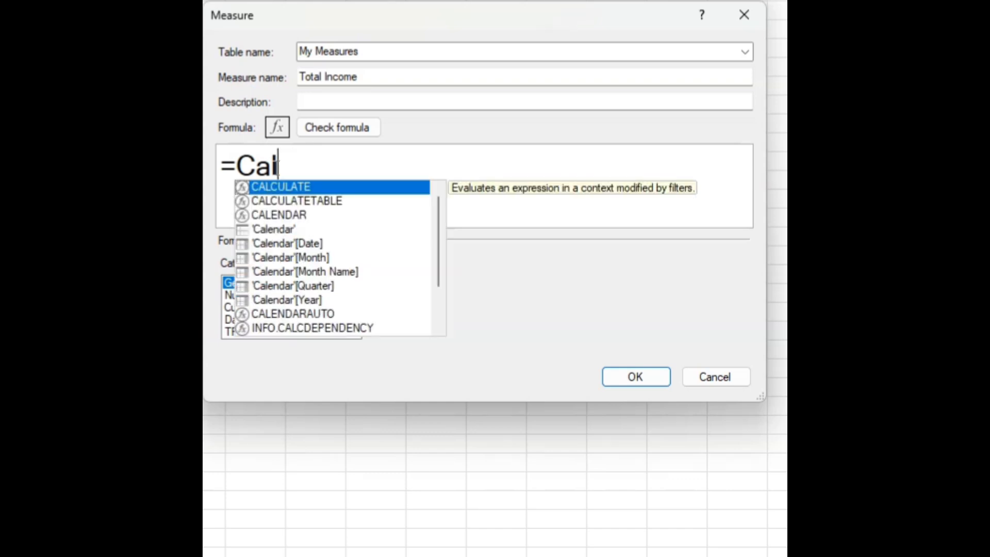
pyautogui.press('Tab')
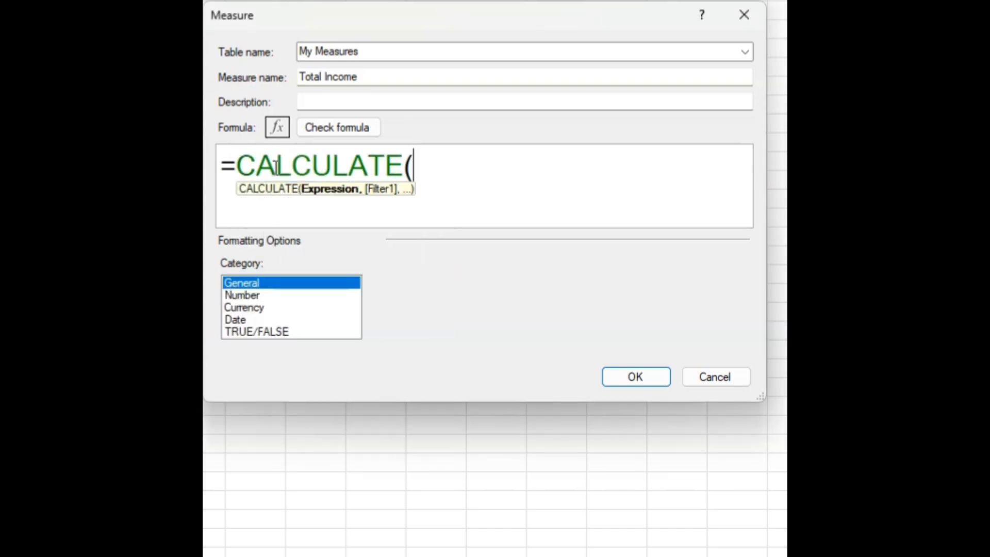
pyautogui.write('[am')
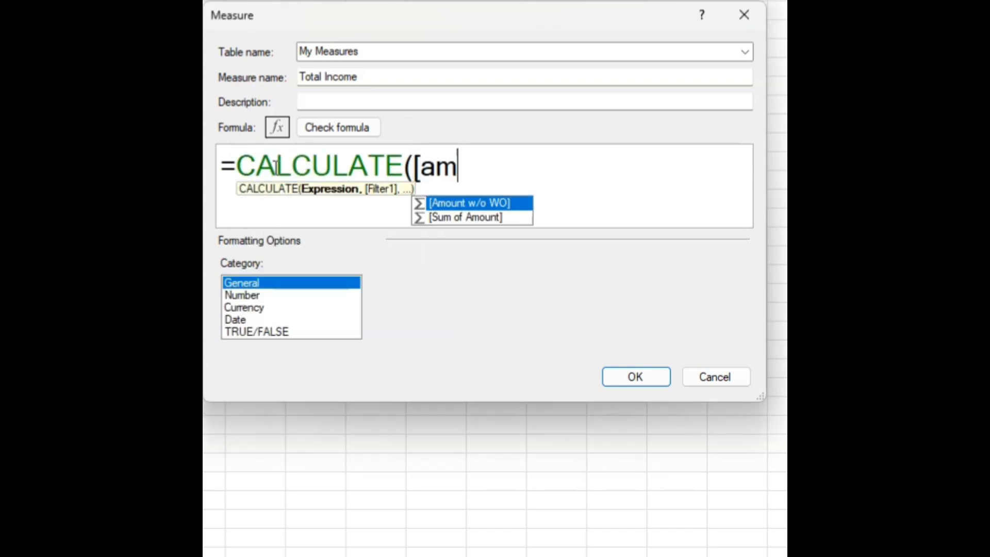
pyautogui.press('Tab')
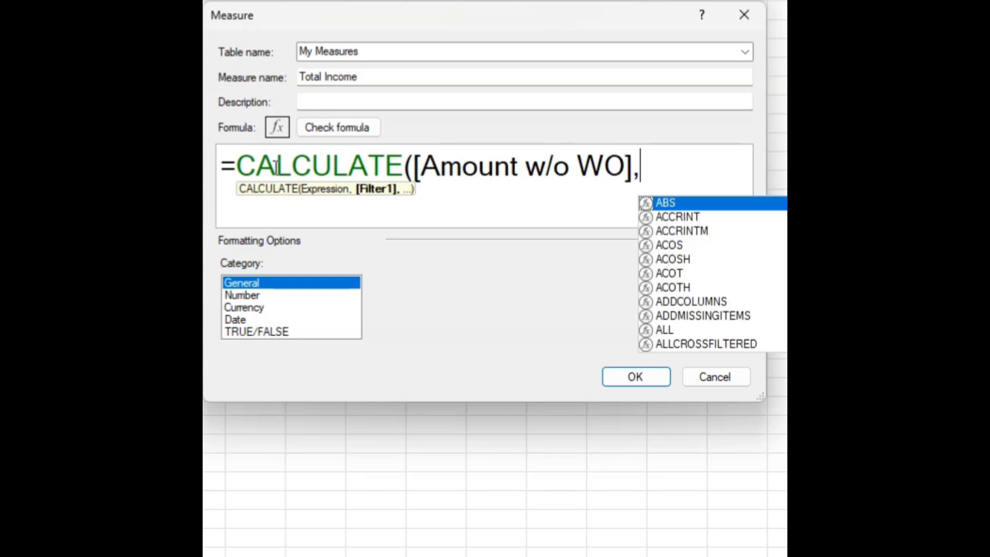
# - Add an OR filter to the CALCULATE formula with COA[Name]="Revenue" as its first condition
pyautogui.write(',OR')
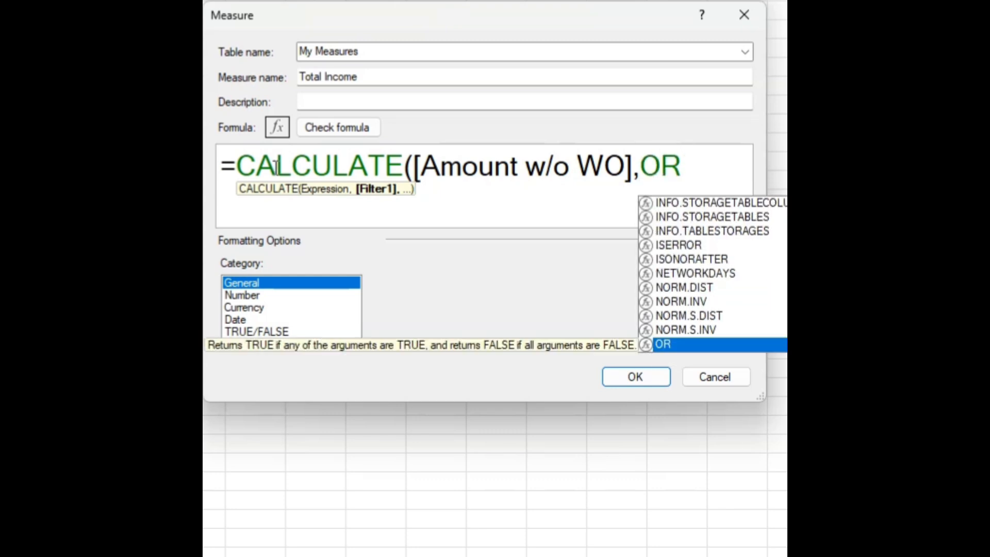
pyautogui.write('(')
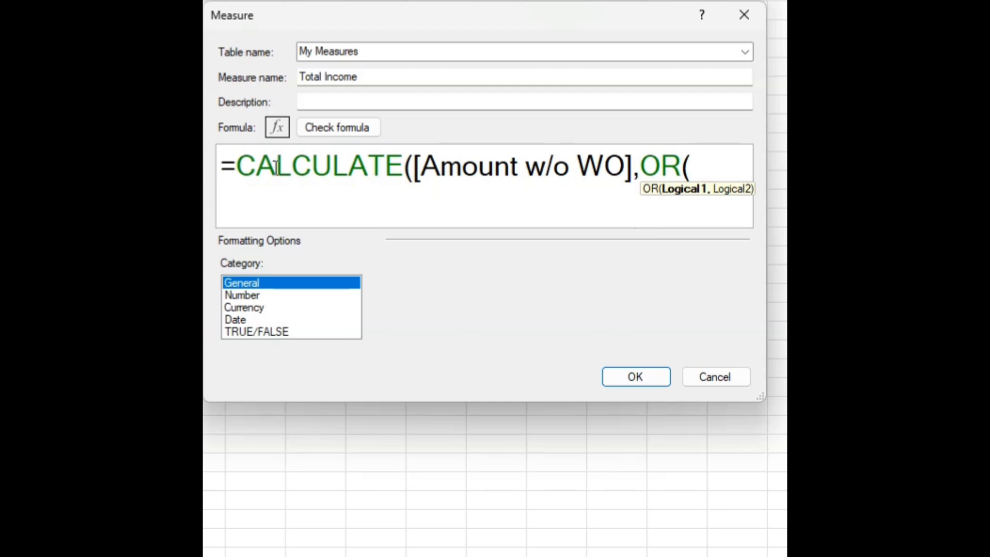
pyautogui.write('COA')
pyautogui.press('Escape')
pyautogui.write('[Name]')
pyautogui.press('Tab')
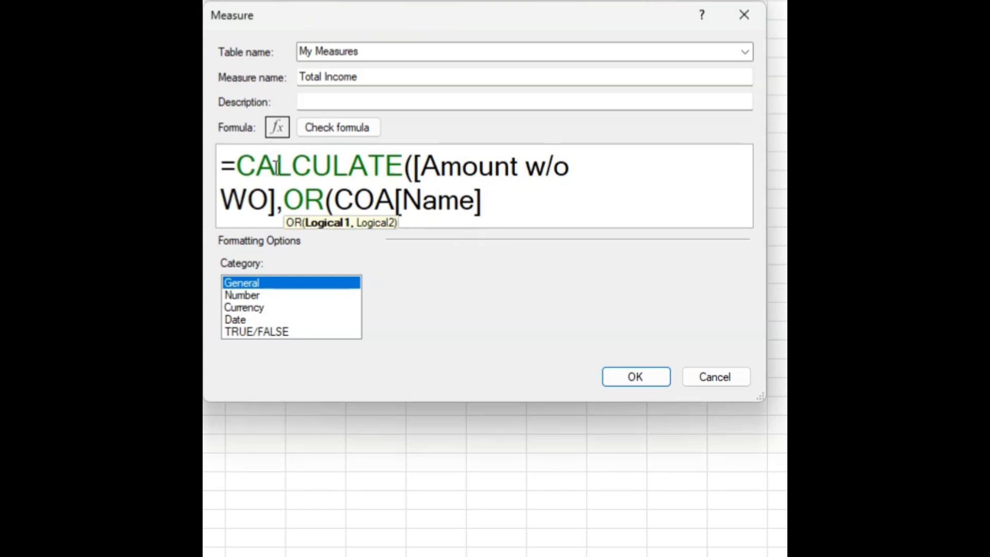
pyautogui.write('="Reven')
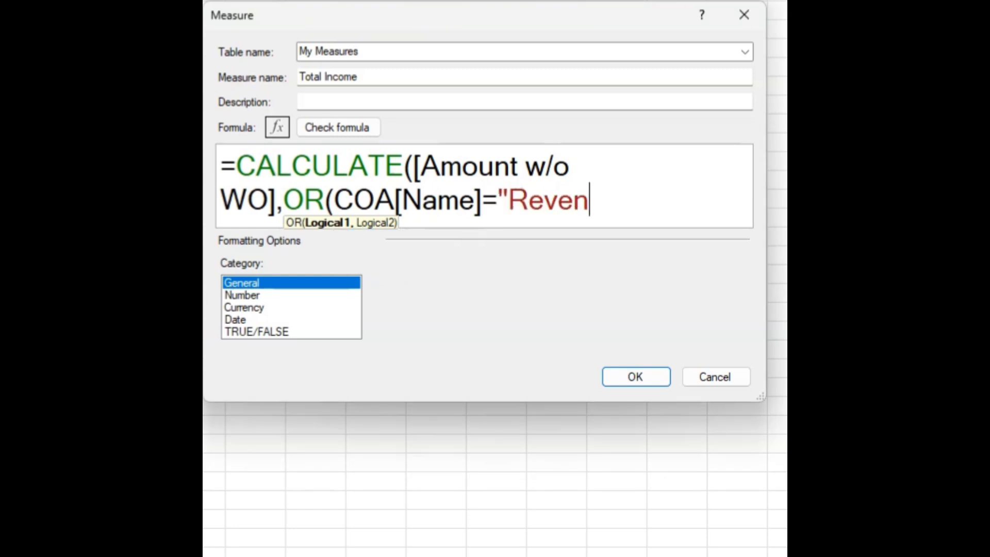
pyautogui.write('ue,')
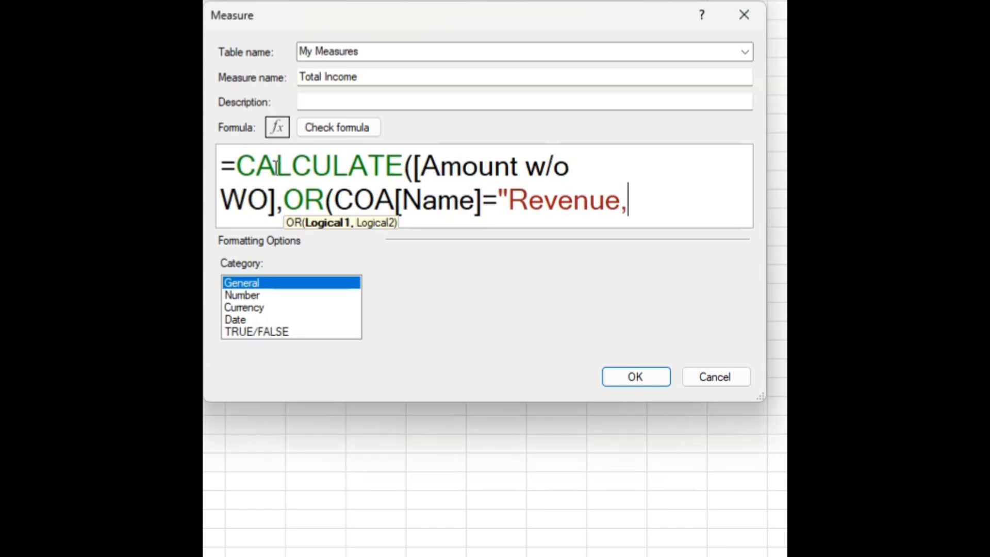
pyautogui.write('Coa')
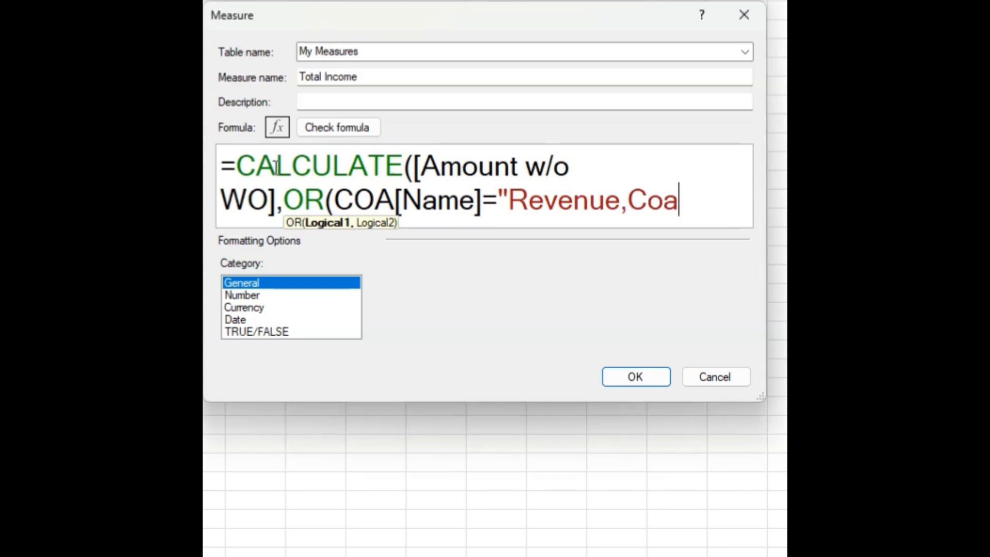
pyautogui.write('[nam')
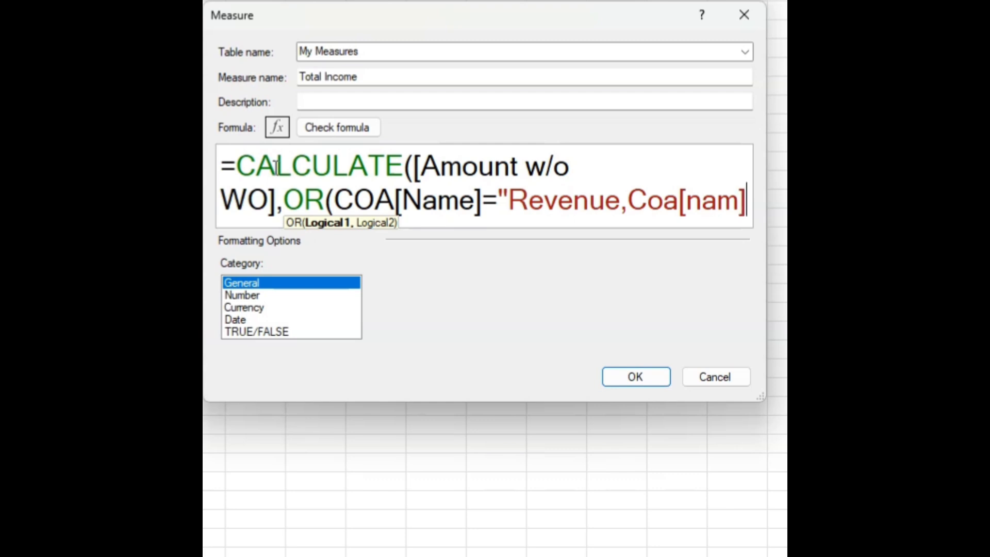
pyautogui.write('e')
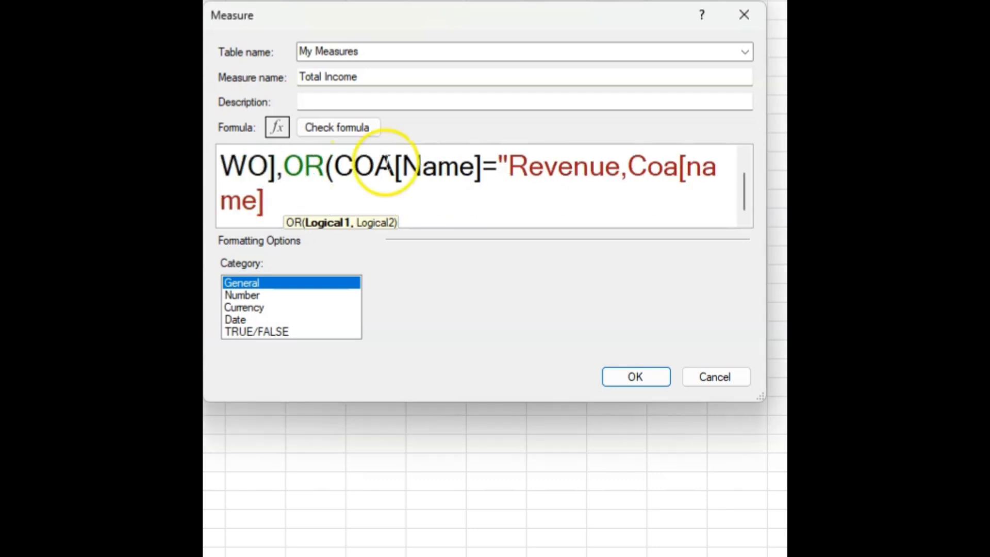
# - Complete the OR filter with the second condition Coa[name]="Other income", closing the quotation after Revenue and enlarging the Measure dialog
pyautogui.click(621, 166)
pyautogui.write('"')
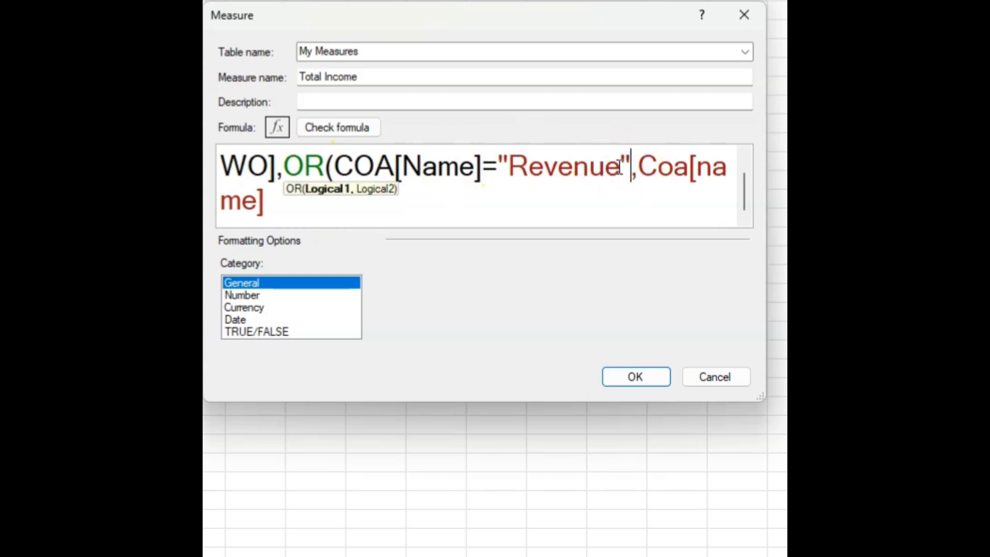
pyautogui.click(310, 214)
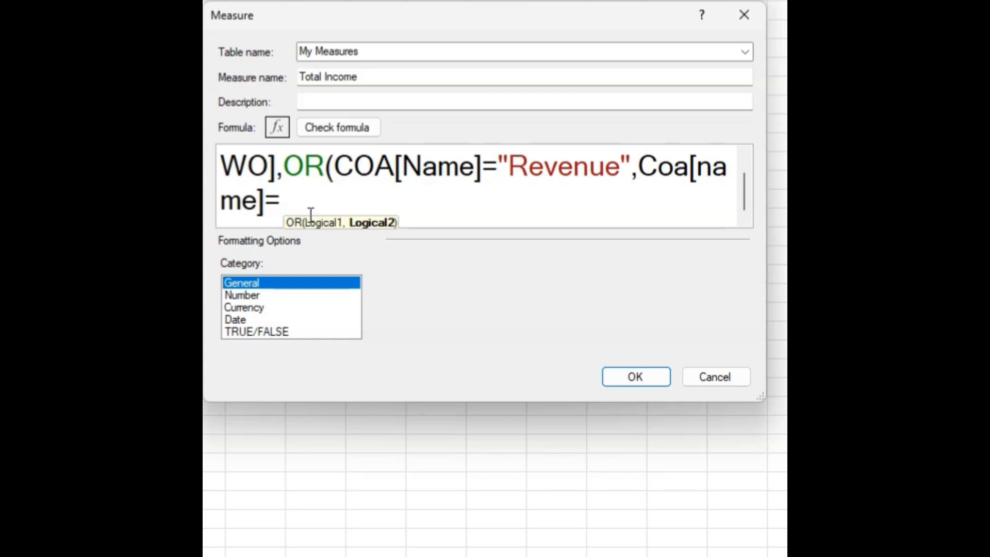
pyautogui.write('="Other')
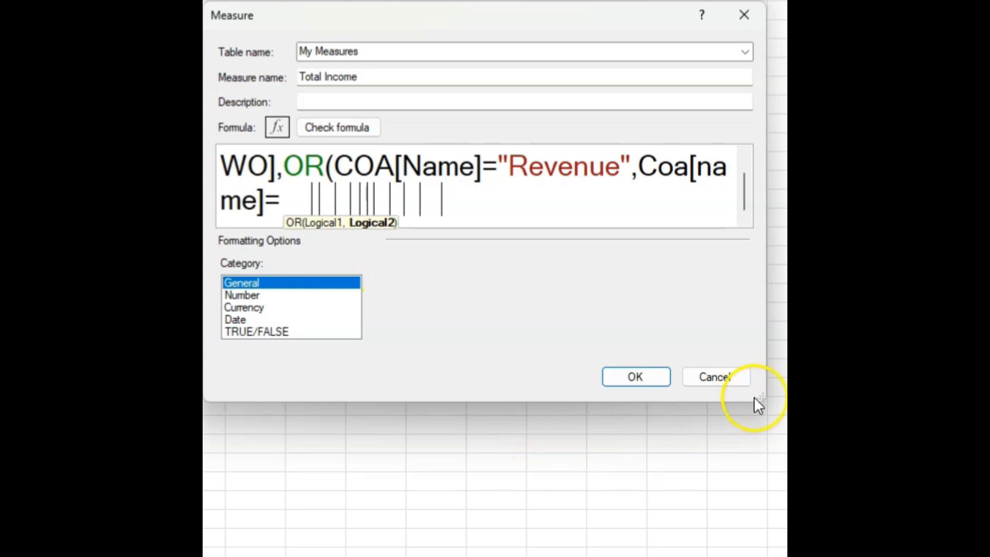
pyautogui.moveTo(761, 396); pyautogui.dragTo(786, 546)
pyautogui.click(429, 238)
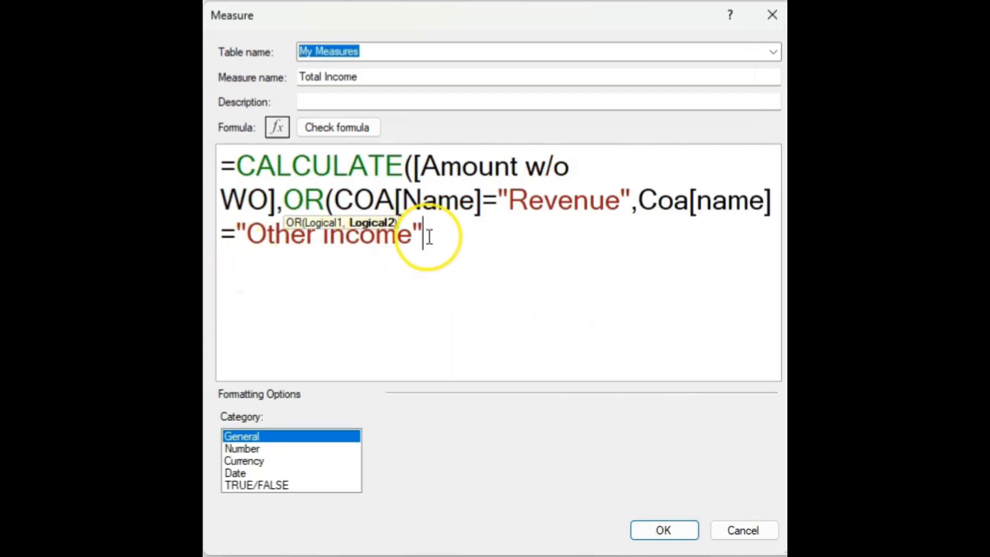
pyautogui.write(')')
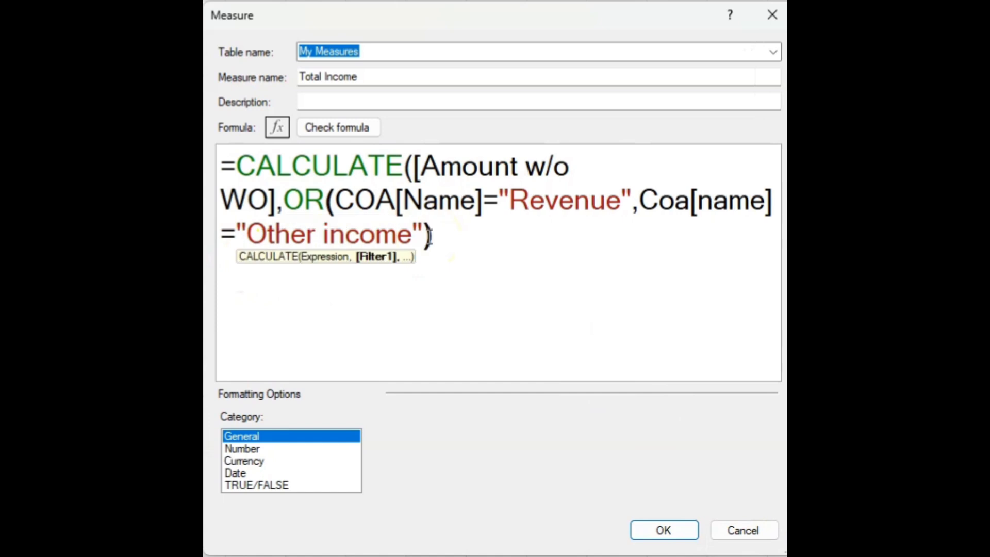
# - Check the Total Income formula for errors and add the missing closing parenthesis of CALCULATE
pyautogui.click(354, 135)
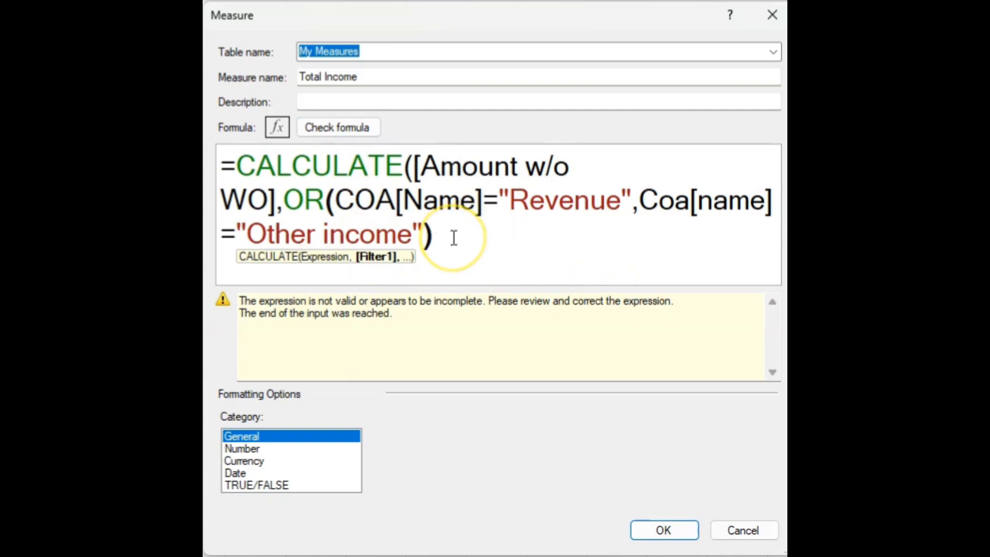
pyautogui.write(')')
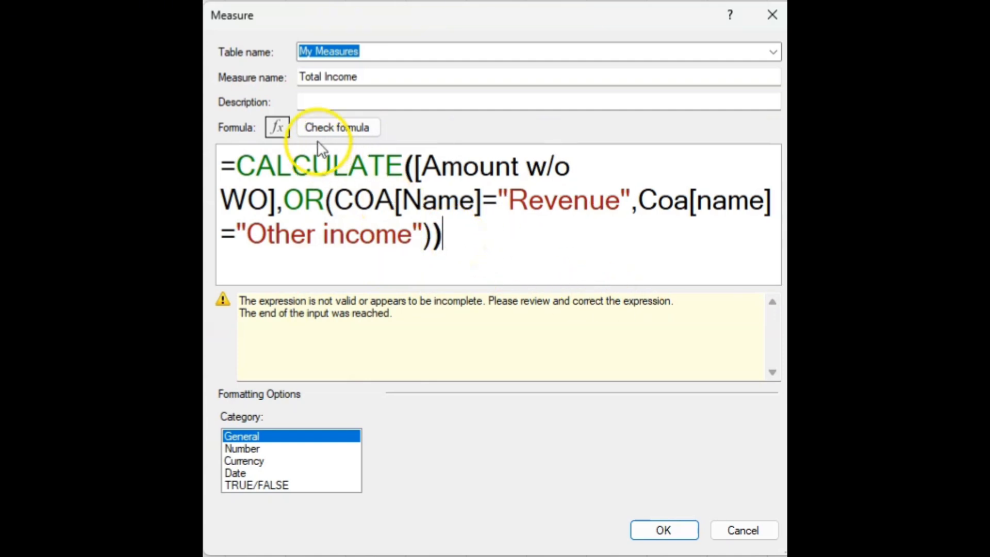
pyautogui.click(331, 123)
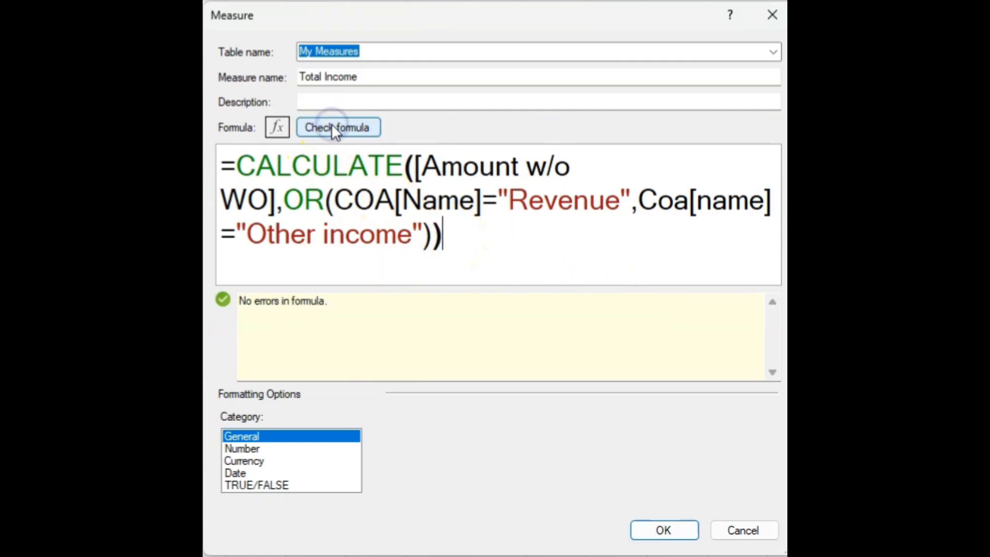
# - Format the Total Income measure as a whole number with a thousands separator and save it
pyautogui.click(253, 449)
pyautogui.click(767, 438)
pyautogui.click(568, 469)
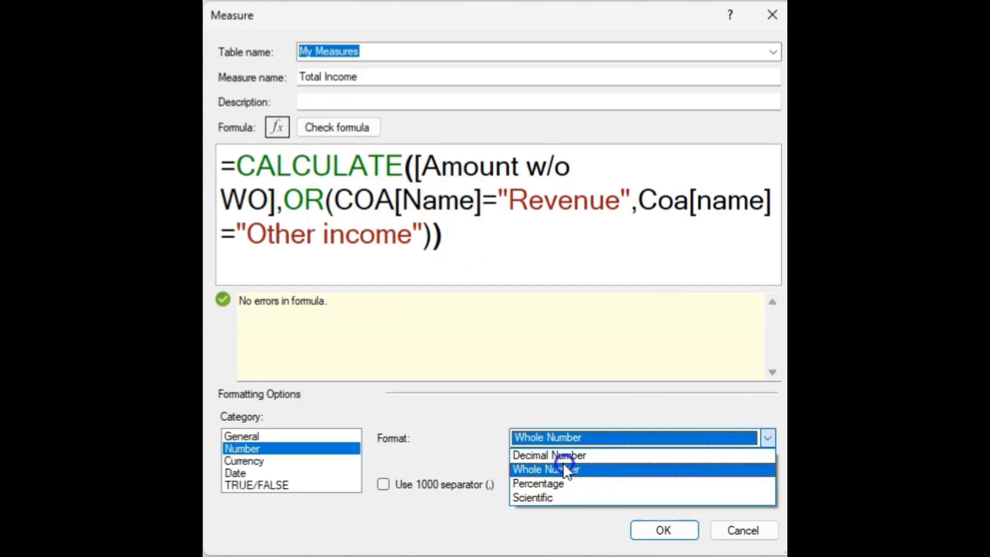
pyautogui.click(383, 486)
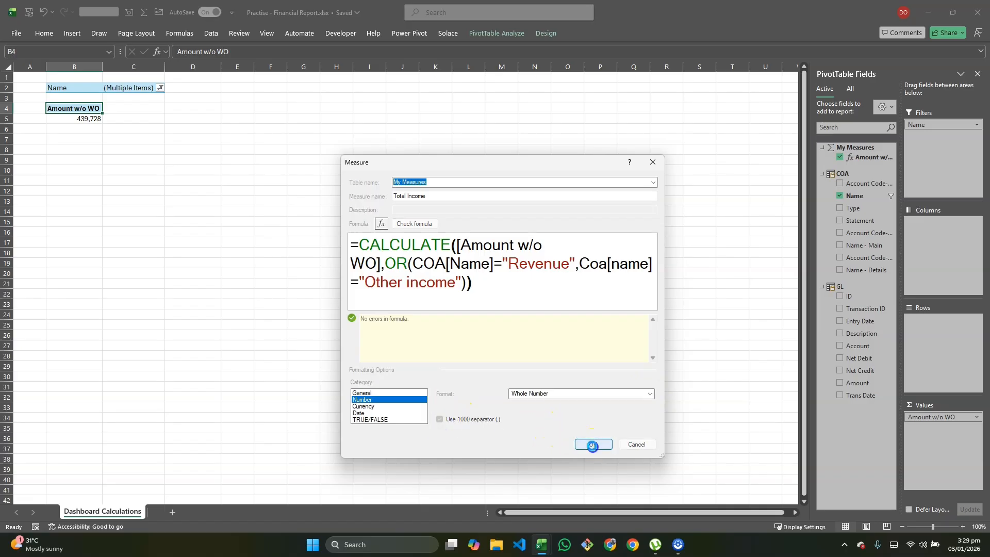
pyautogui.click(593, 444)
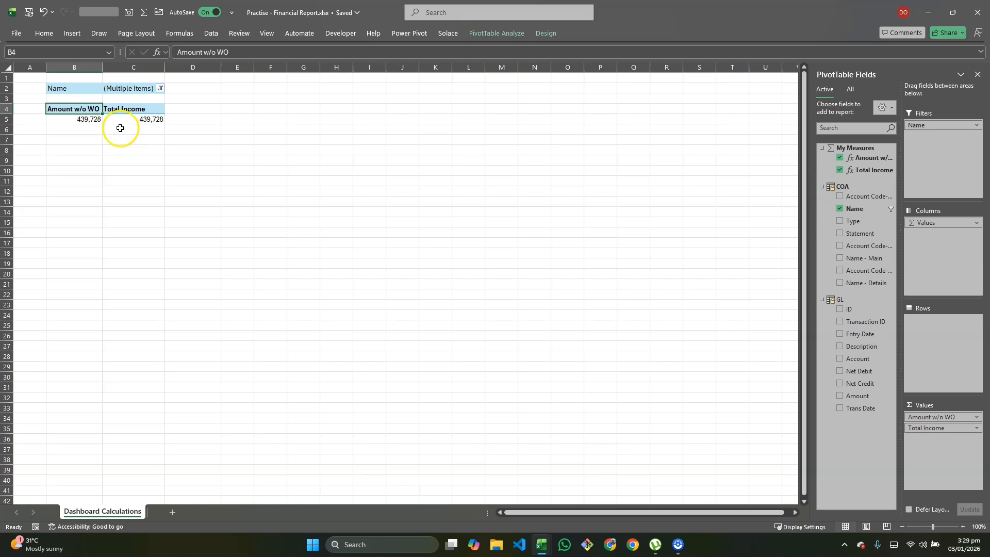
# - Remove the Name report filter from the PivotTable and check the Total Income value
pyautogui.click(138, 119)
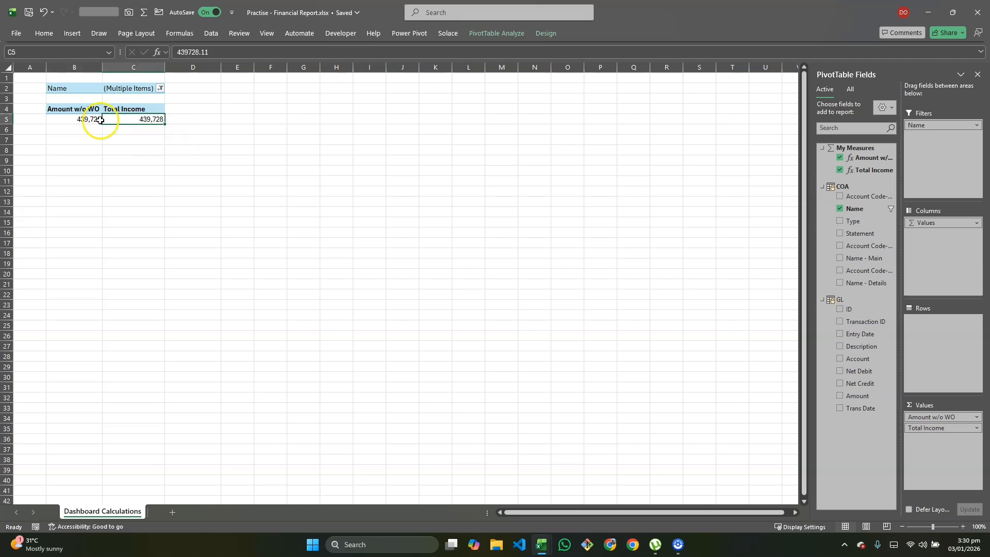
pyautogui.click(136, 89)
pyautogui.moveTo(935, 125); pyautogui.dragTo(685, 201)
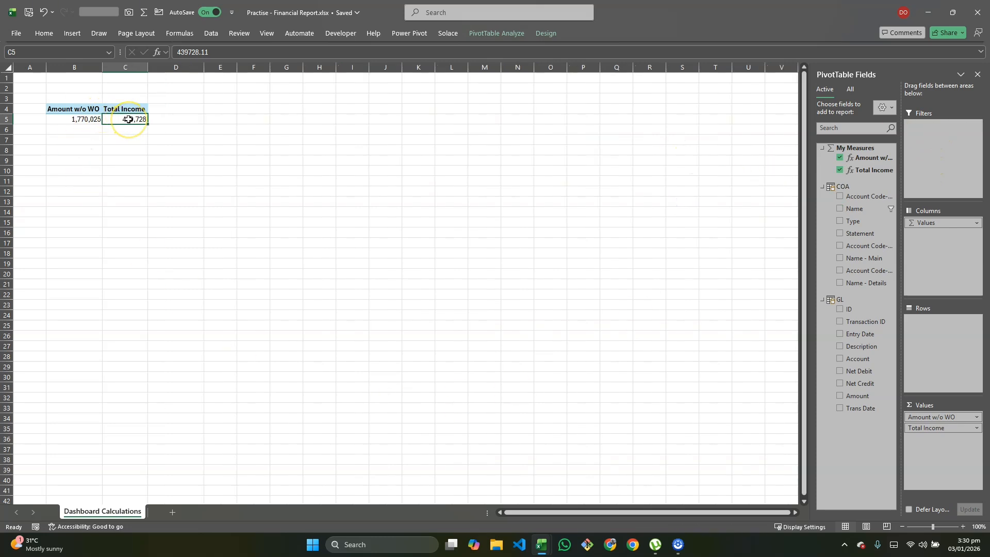
pyautogui.moveTo(129, 119)
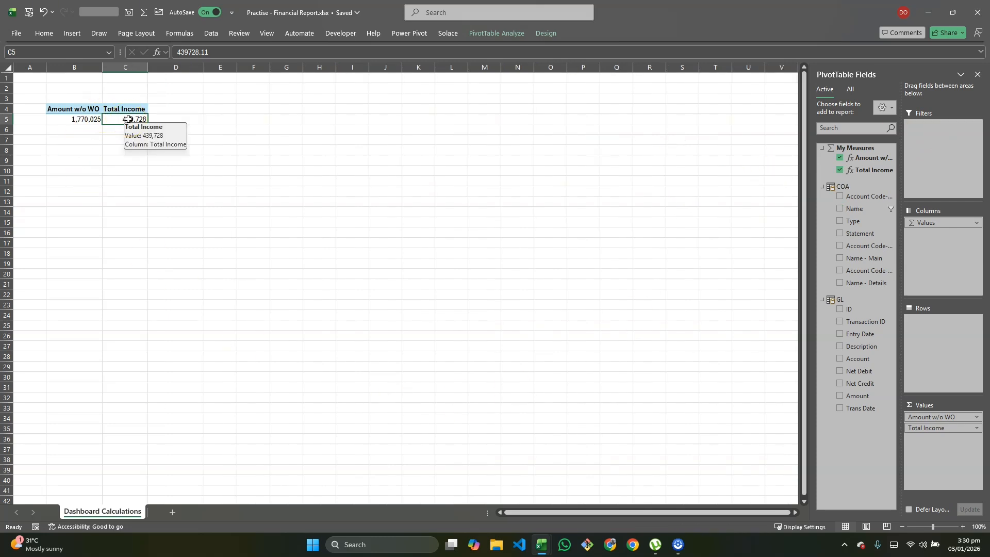
# - Open the Total Income measure for editing, copy its formula without the equals sign, and return to the measures list
pyautogui.click(409, 33)
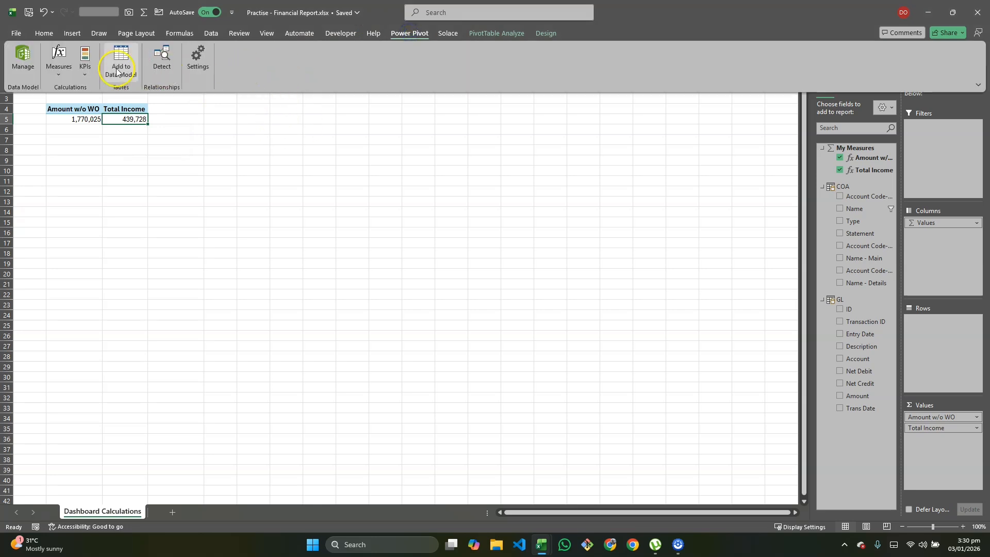
pyautogui.click(59, 69)
pyautogui.click(71, 103)
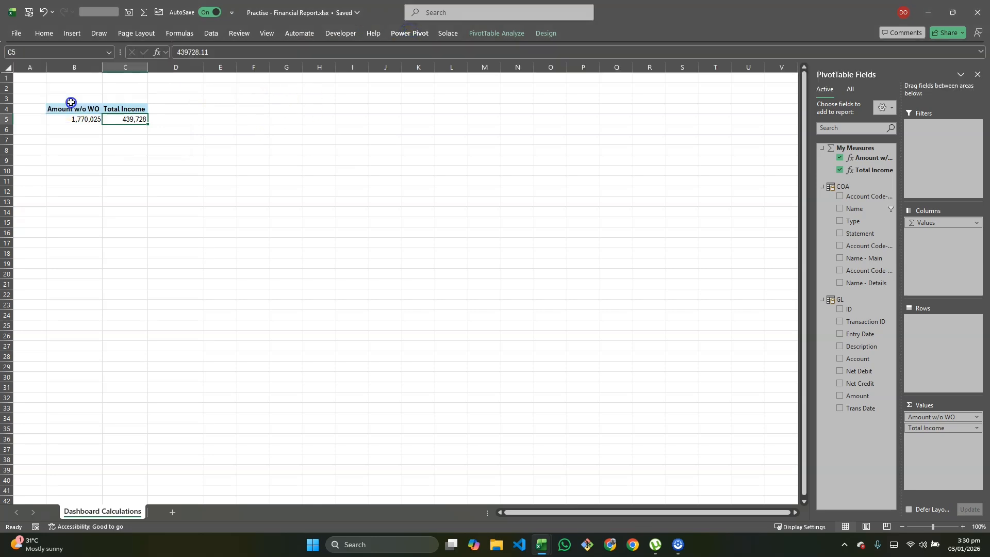
pyautogui.click(426, 201)
pyautogui.click(453, 169)
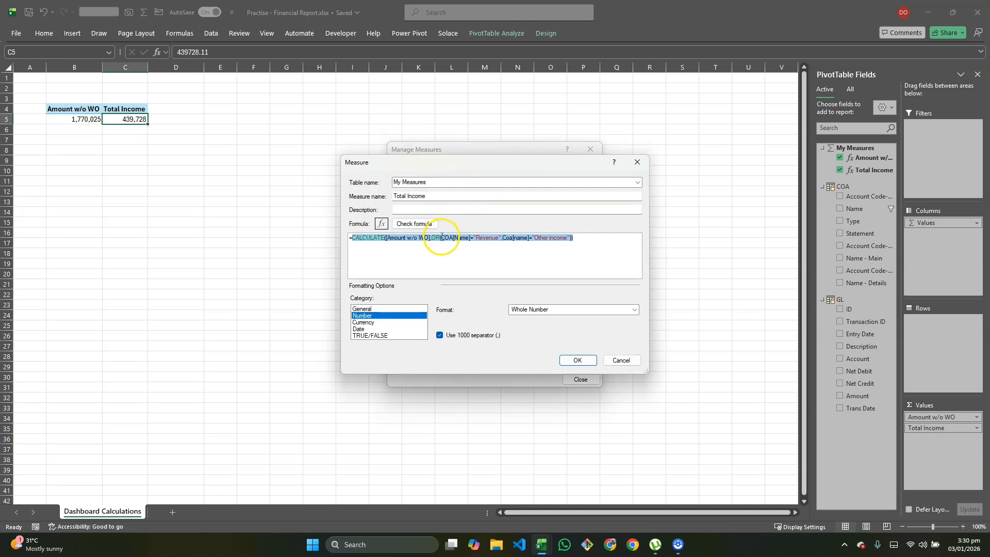
pyautogui.click(573, 359)
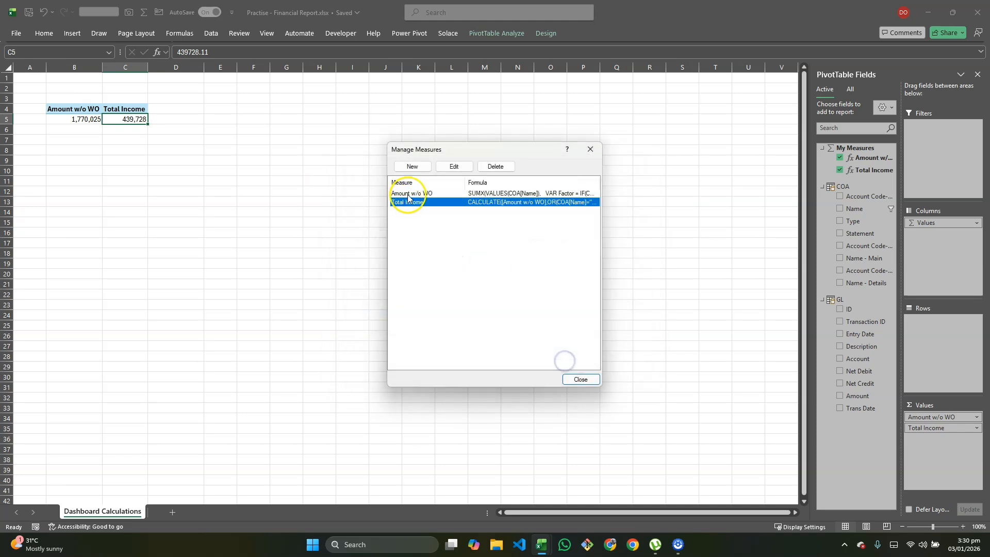
# - Start a new measure named Total Expenses in the My Measures table, ready for its formula
pyautogui.click(412, 166)
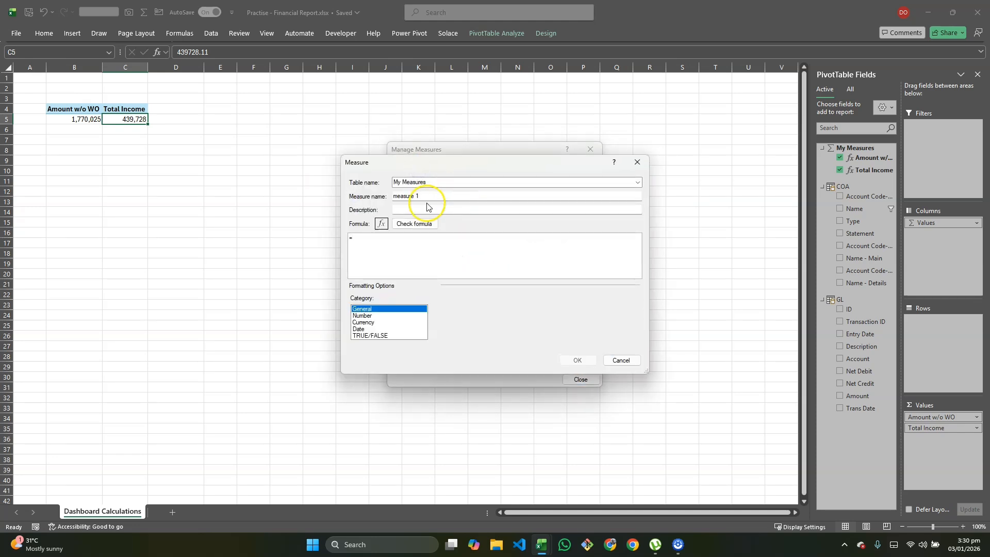
pyautogui.moveTo(431, 195); pyautogui.dragTo(346, 196)
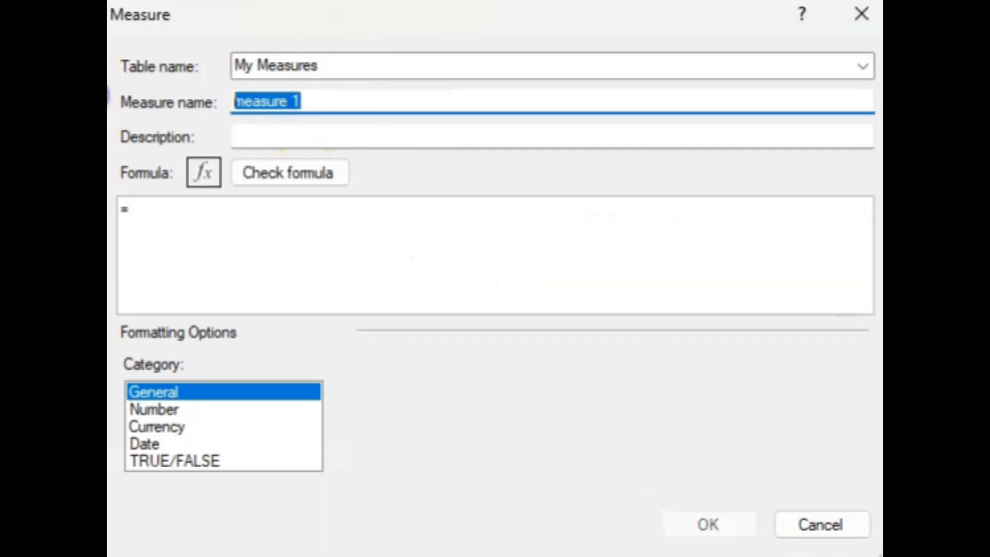
pyautogui.press('BackSpace')
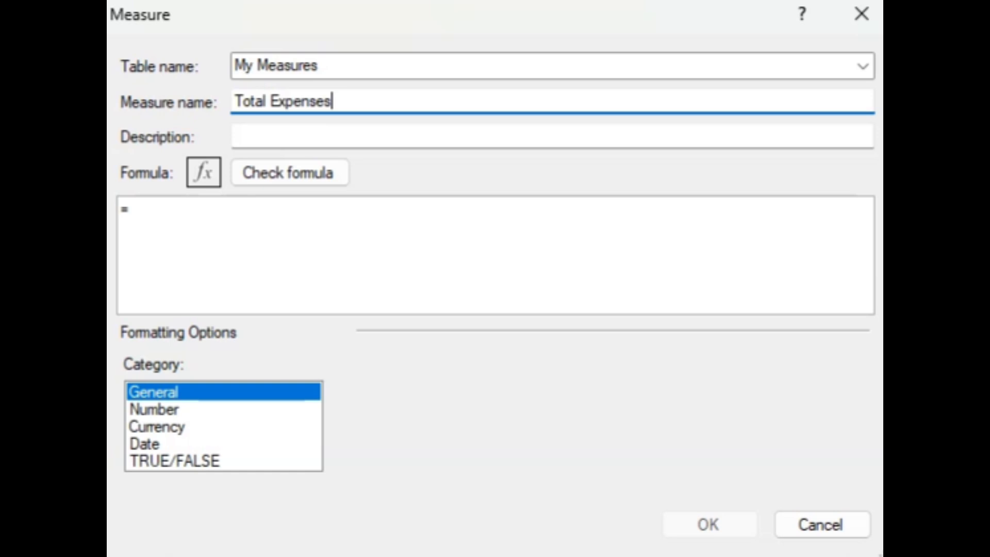
pyautogui.click(250, 228)
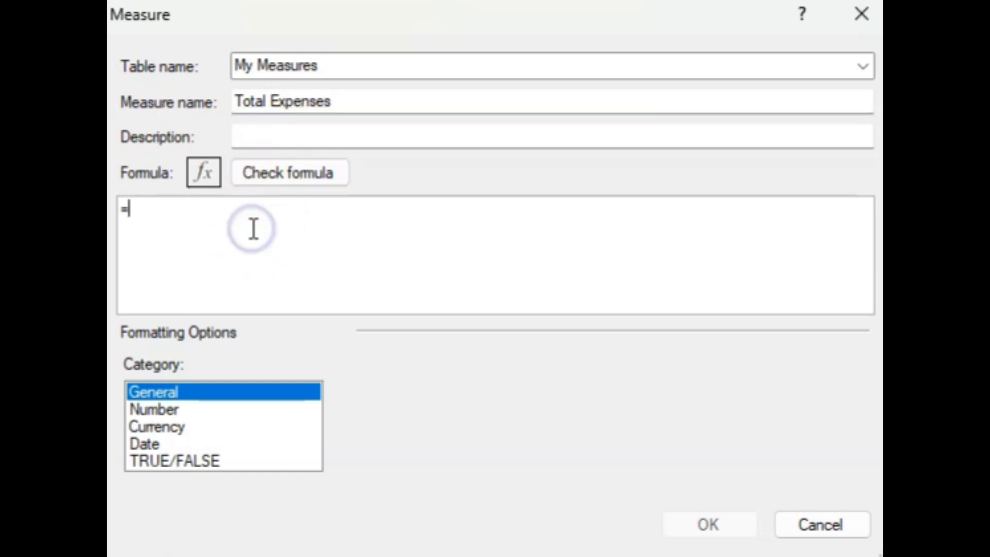
# - Paste the copied formula into the Total Expenses measure and replace "Revenue" with "Cost of Sales" in the first OR condition
pyautogui.write('CALCULATE([Amount w/o WO],OR(COA[Name]="Revenue",Coa[name]="Other income"))')
pyautogui.click(508, 211)
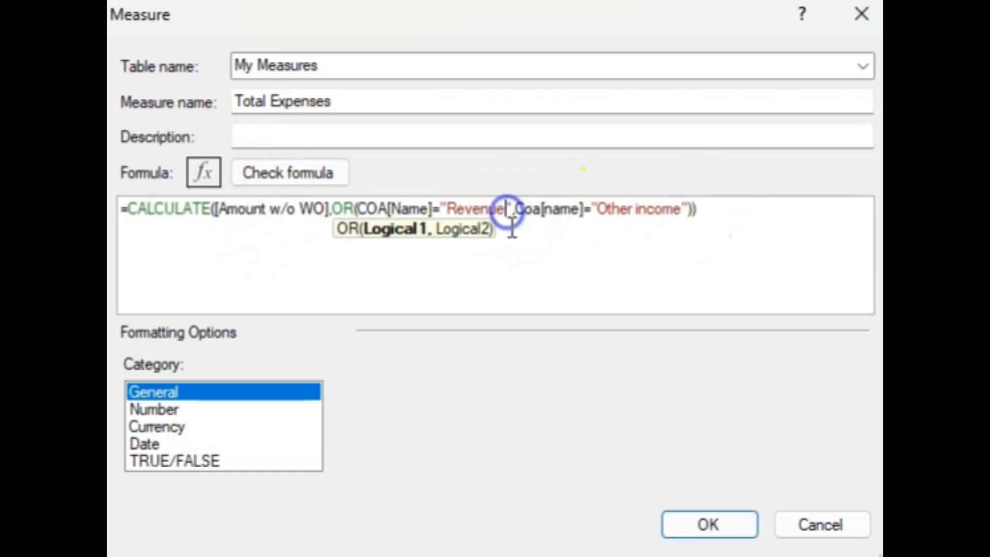
pyautogui.press('BackSpace')
pyautogui.press('BackSpace')
pyautogui.press('BackSpace')
pyautogui.press('BackSpace')
pyautogui.press('BackSpace')
pyautogui.press('BackSpace')
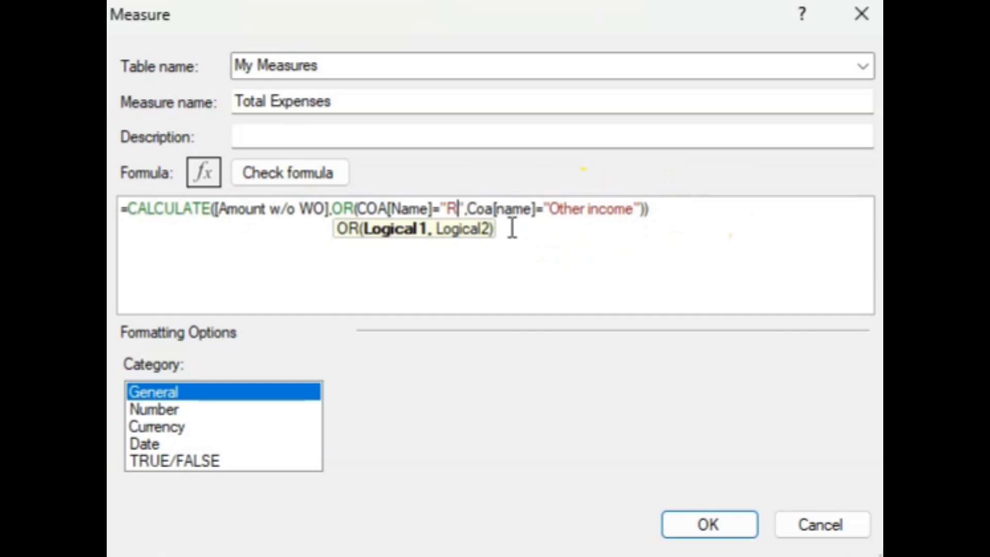
pyautogui.press('BackSpace')
pyautogui.write('Cost of Sales')
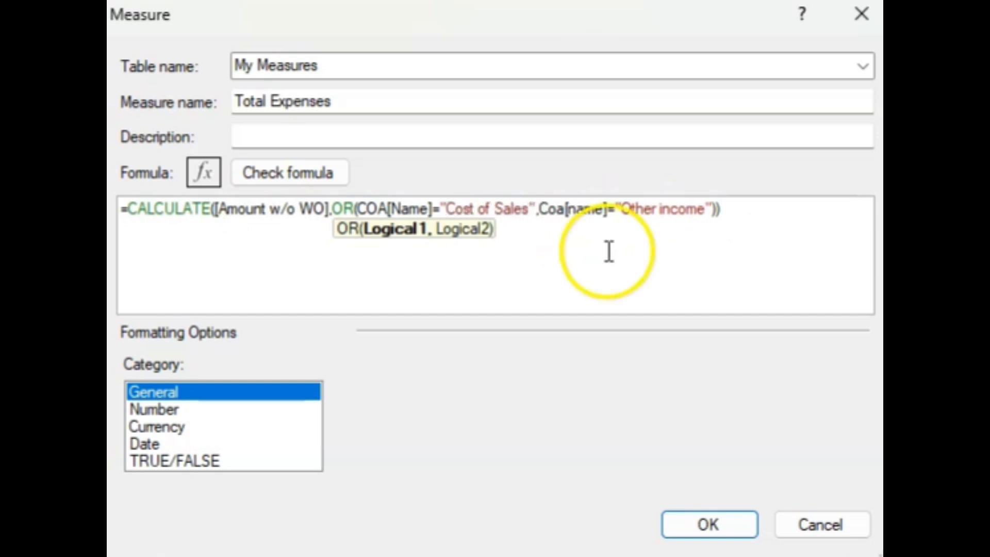
# - Replace "Other income" with "Expenses" in the second OR condition of the Total Expenses formula
pyautogui.click(704, 208)
pyautogui.press('BackSpace')
pyautogui.press('BackSpace')
pyautogui.press('BackSpace')
pyautogui.press('BackSpace')
pyautogui.press('BackSpace')
pyautogui.press('BackSpace')
pyautogui.press('BackSpace')
pyautogui.press('BackSpace')
pyautogui.press('BackSpace')
pyautogui.press('BackSpace')
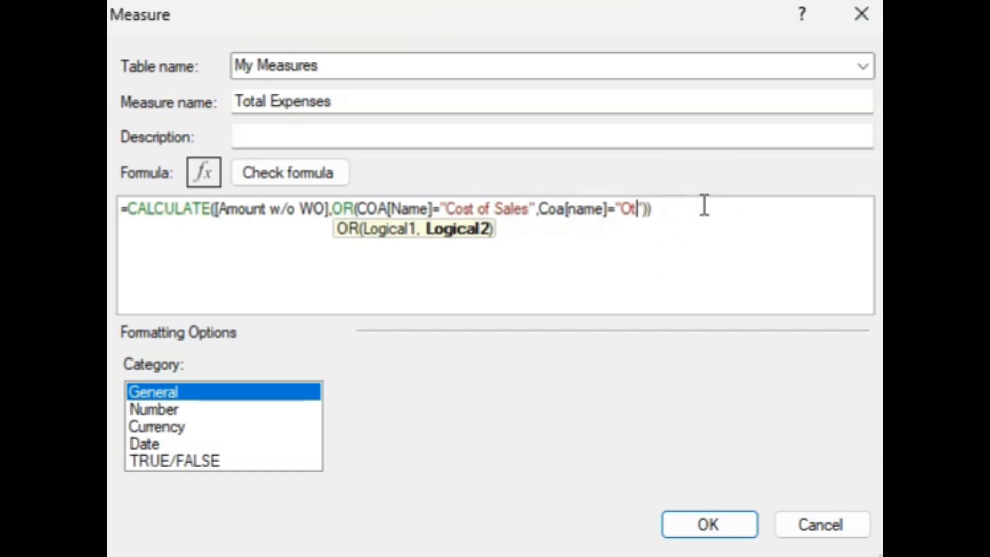
pyautogui.press('BackSpace')
pyautogui.write('Expenses')
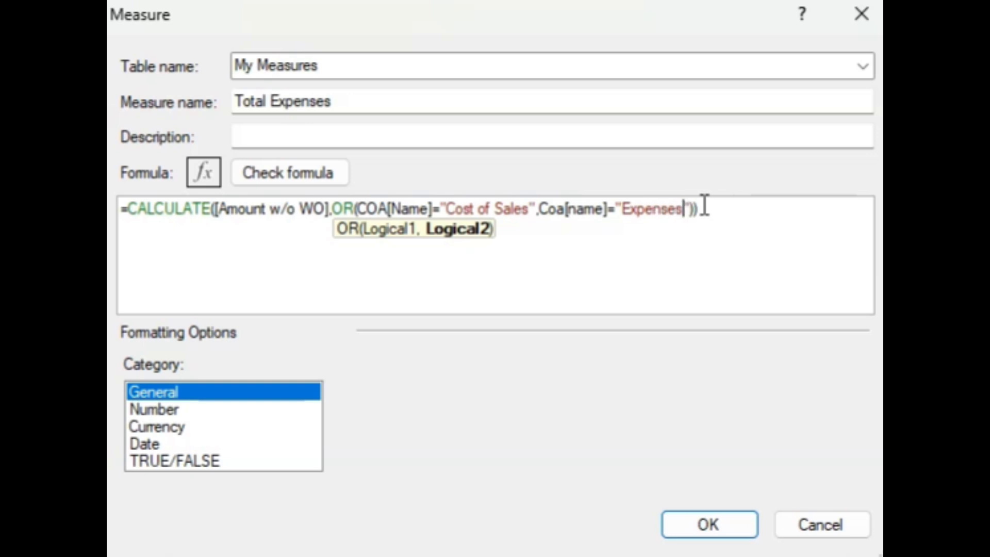
# - Format the Total Expenses measure as a whole number with a thousands separator, save it and close the measures list
pyautogui.click(214, 410)
pyautogui.click(852, 397)
pyautogui.click(614, 435)
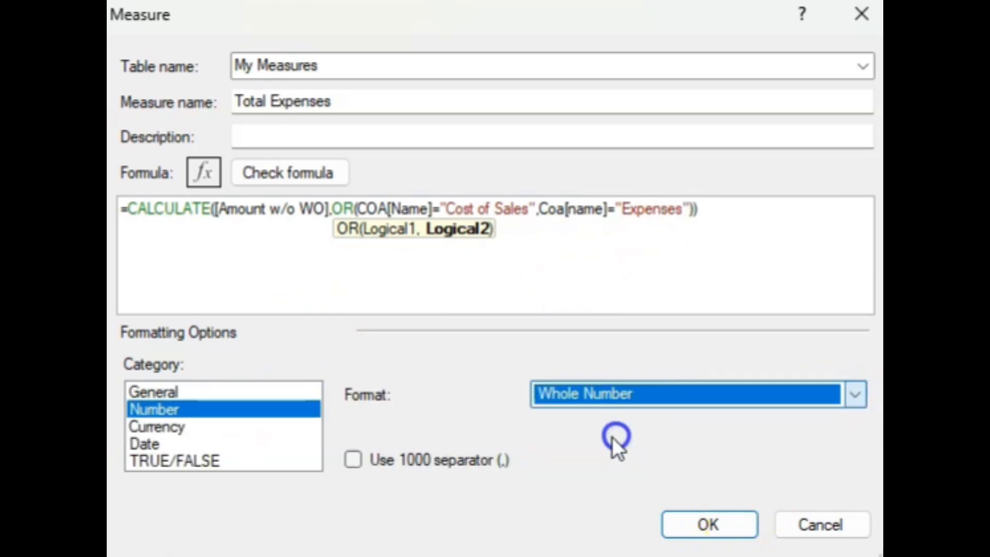
pyautogui.click(349, 459)
pyautogui.click(709, 525)
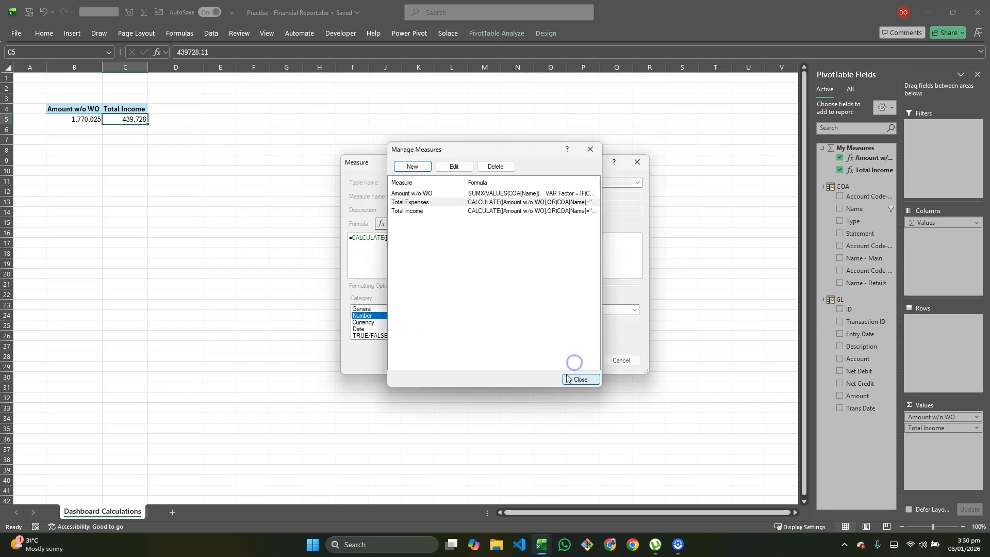
pyautogui.click(572, 381)
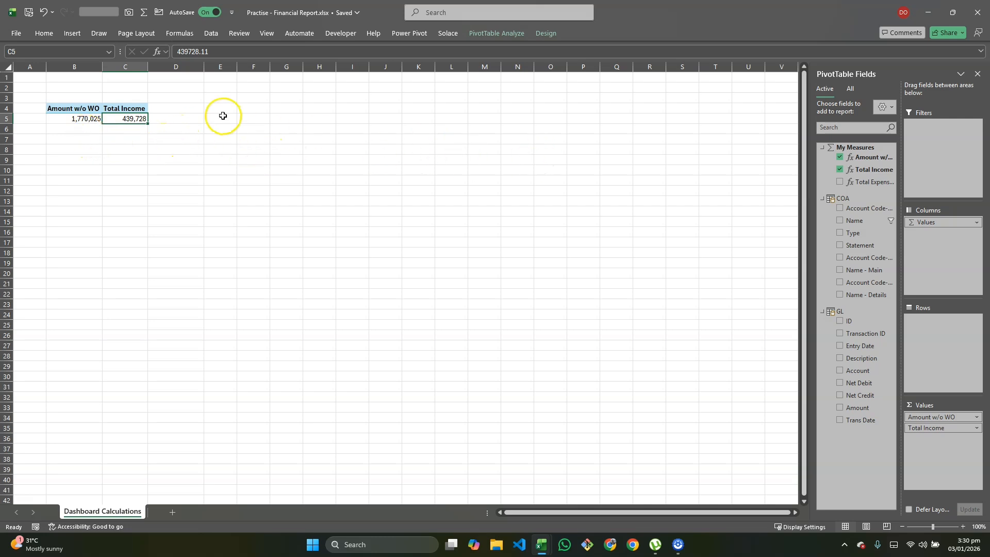
# - Remove Amount w/o WO from the PivotTable's values and paste a copy of the whole PivotTable at cell D3
pyautogui.click(70, 117)
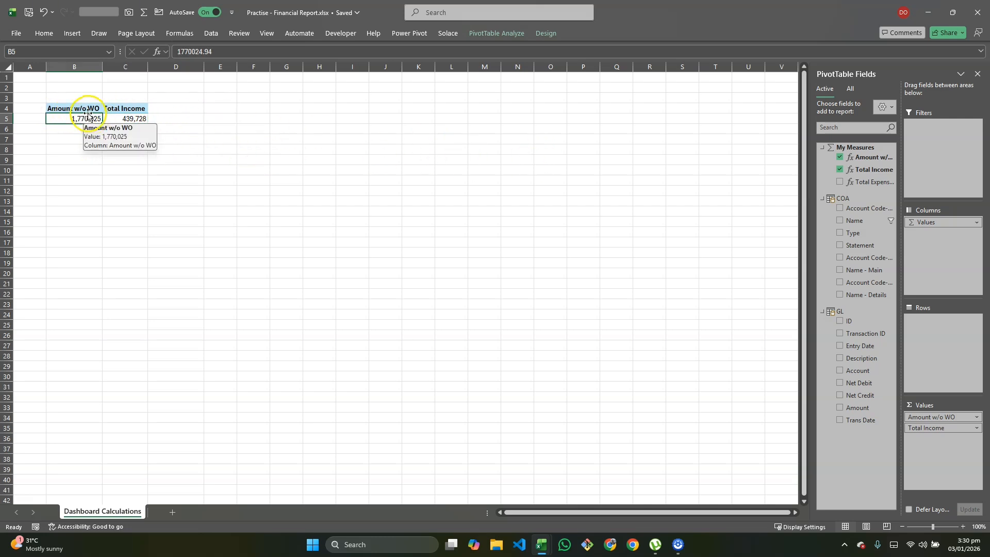
pyautogui.moveTo(907, 418); pyautogui.dragTo(760, 405)
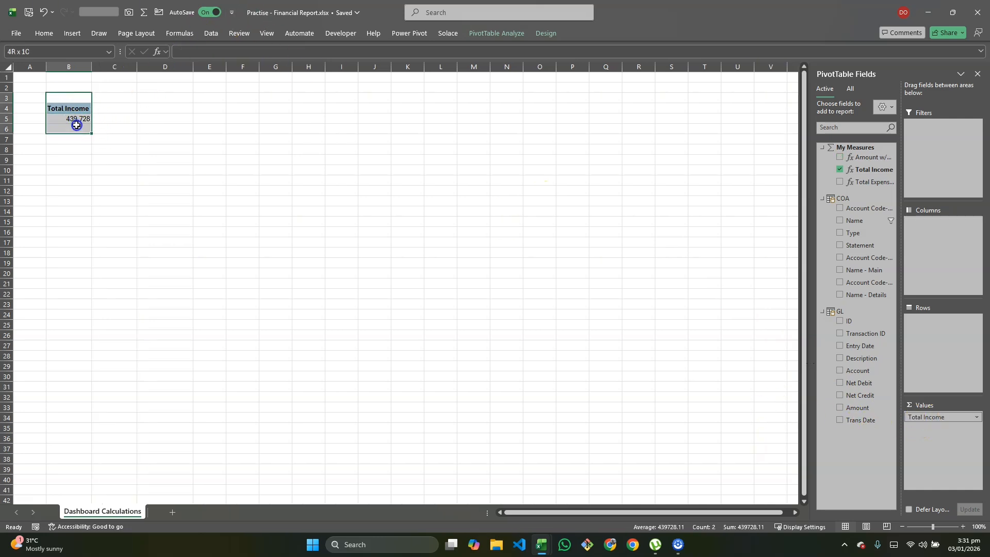
pyautogui.moveTo(76, 124); pyautogui.dragTo(77, 125)
pyautogui.hotkey('ctrl', 'c')
pyautogui.click(149, 98)
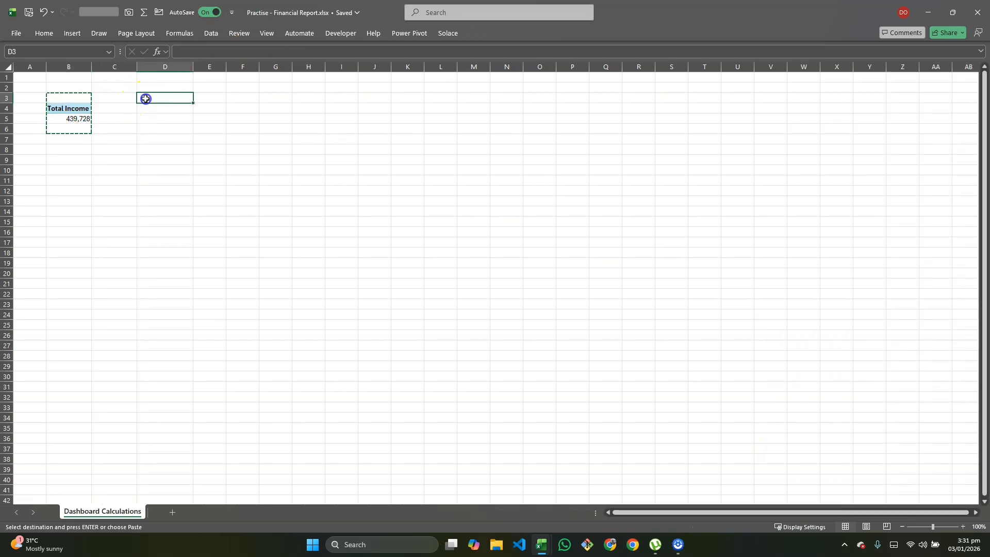
pyautogui.hotkey('ctrl', 'v')
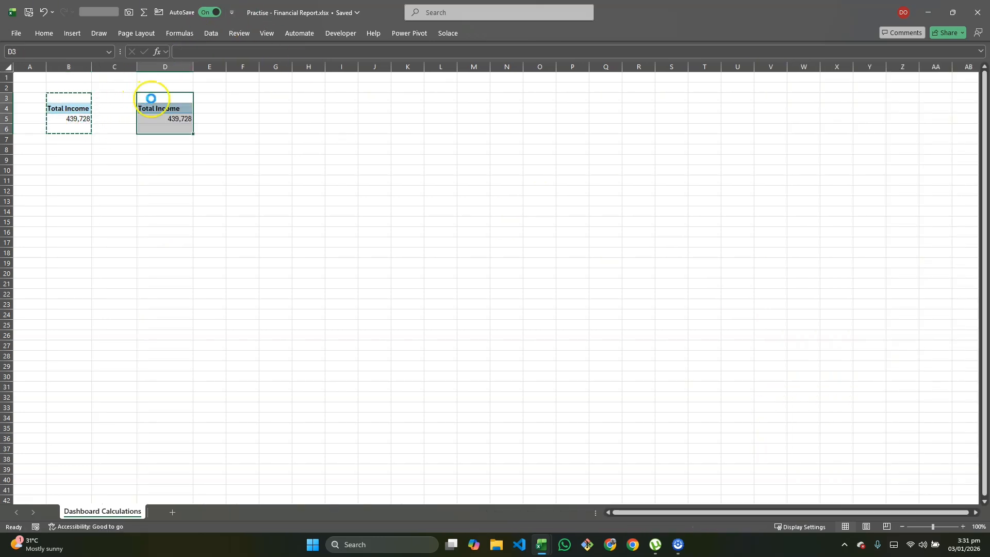
# - Replace Total Income with the Total Expenses measure in the values of the copied PivotTable at D3
pyautogui.click(173, 121)
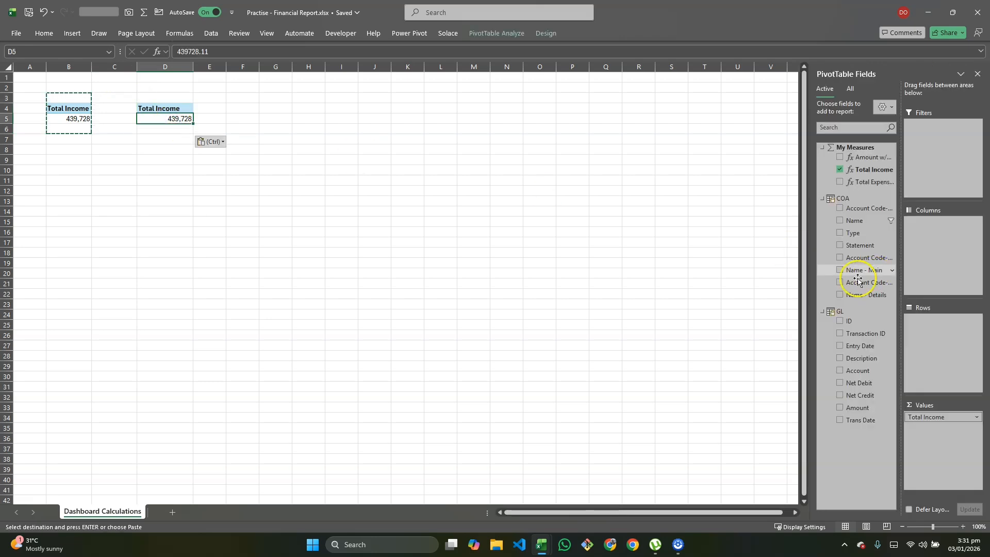
pyautogui.moveTo(920, 417); pyautogui.dragTo(800, 415)
pyautogui.moveTo(871, 182); pyautogui.dragTo(946, 431)
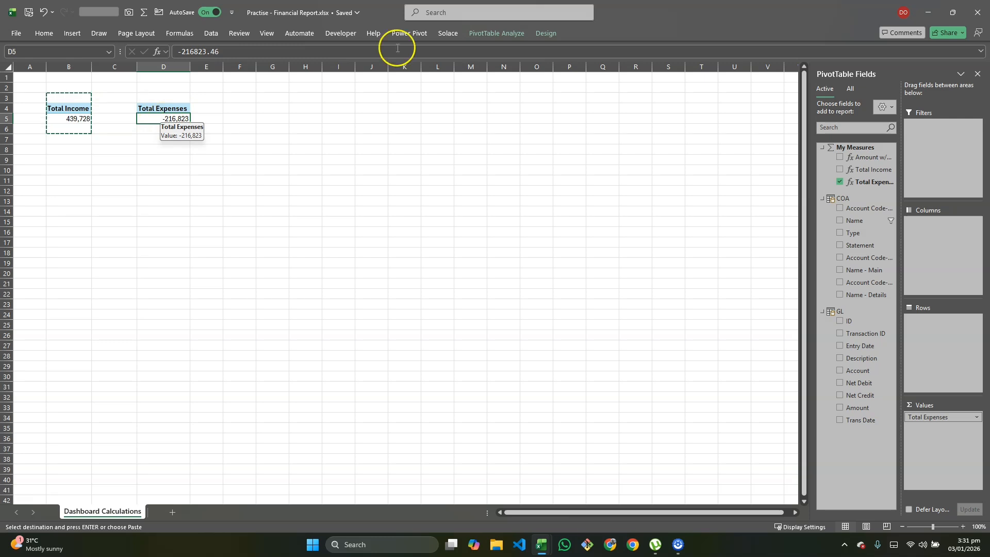
pyautogui.click(678, 545)
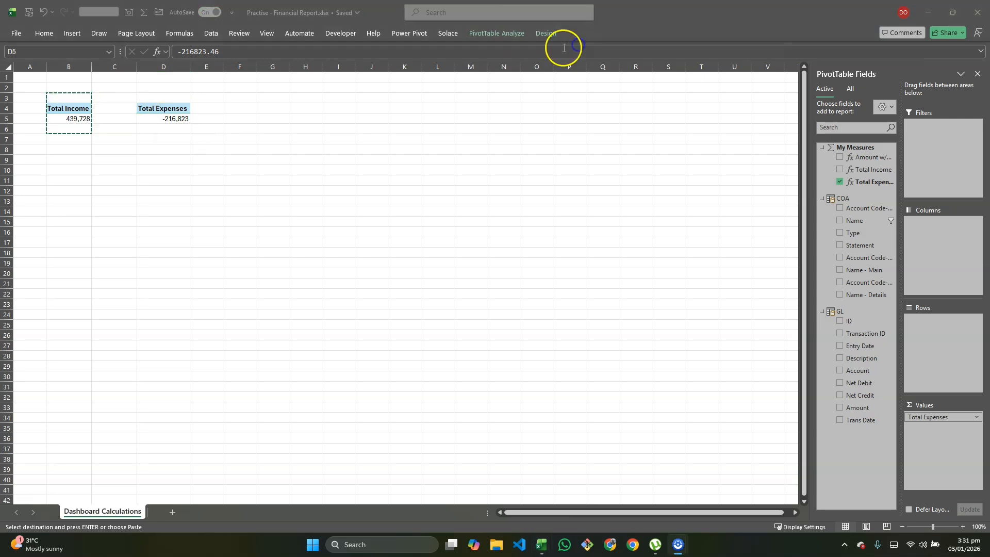
pyautogui.click(409, 35)
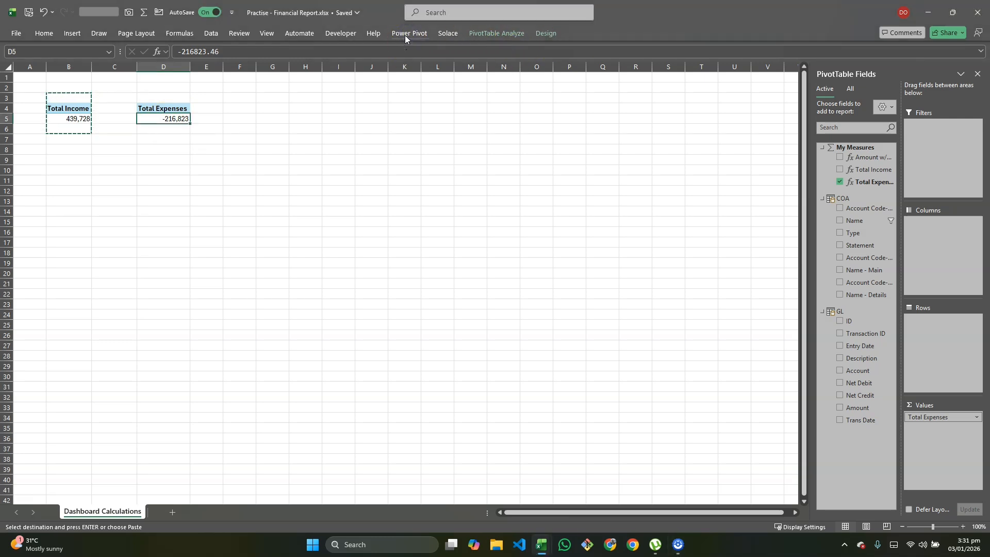
# - Edit the Total Expenses measure so its CALCULATE expression is wrapped in ABS, check the formula and save it
pyautogui.click(400, 39)
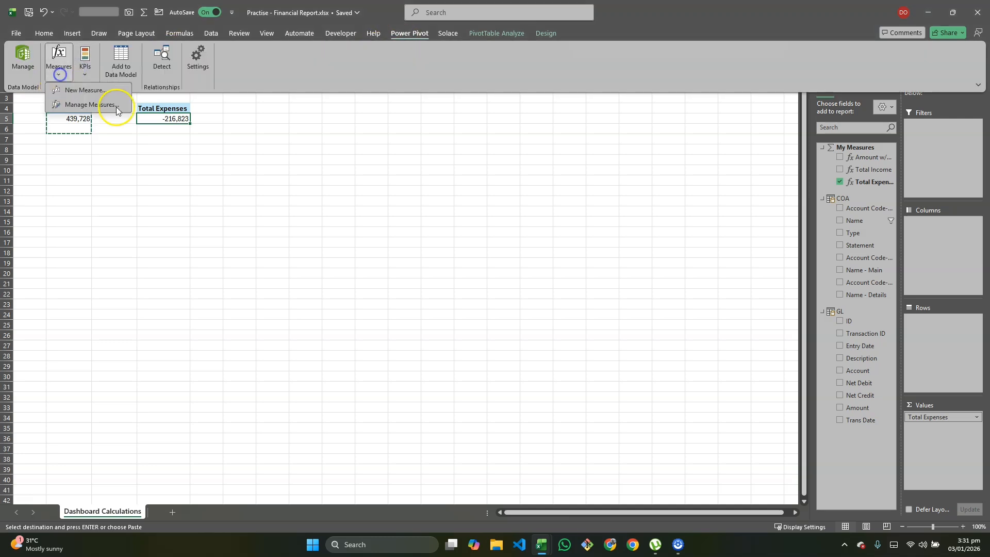
pyautogui.click(97, 105)
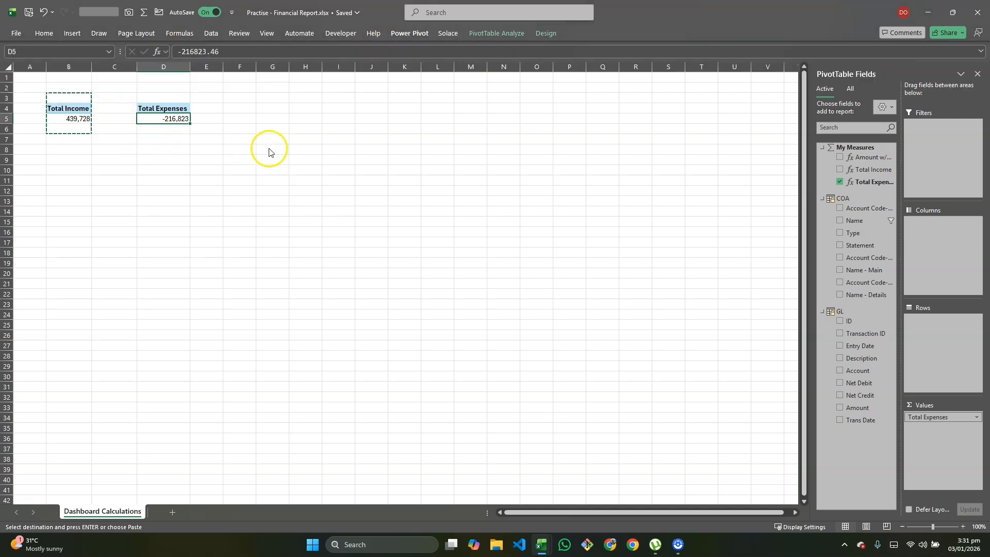
pyautogui.click(414, 203)
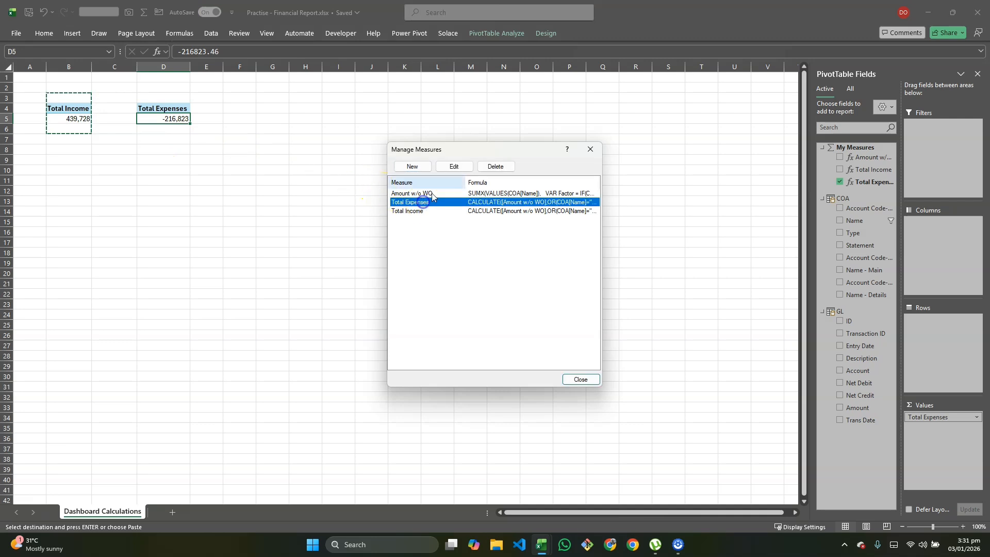
pyautogui.click(452, 167)
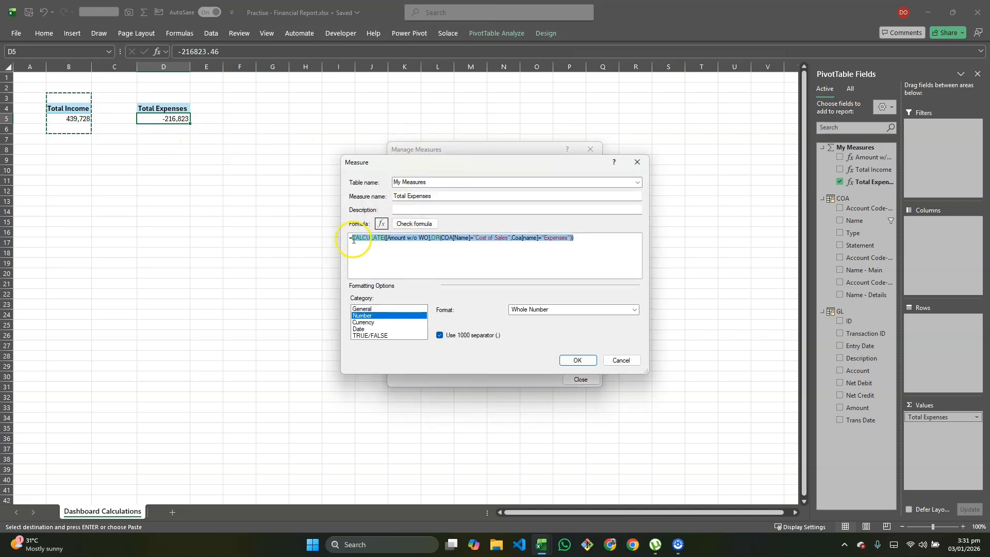
pyautogui.click(350, 236)
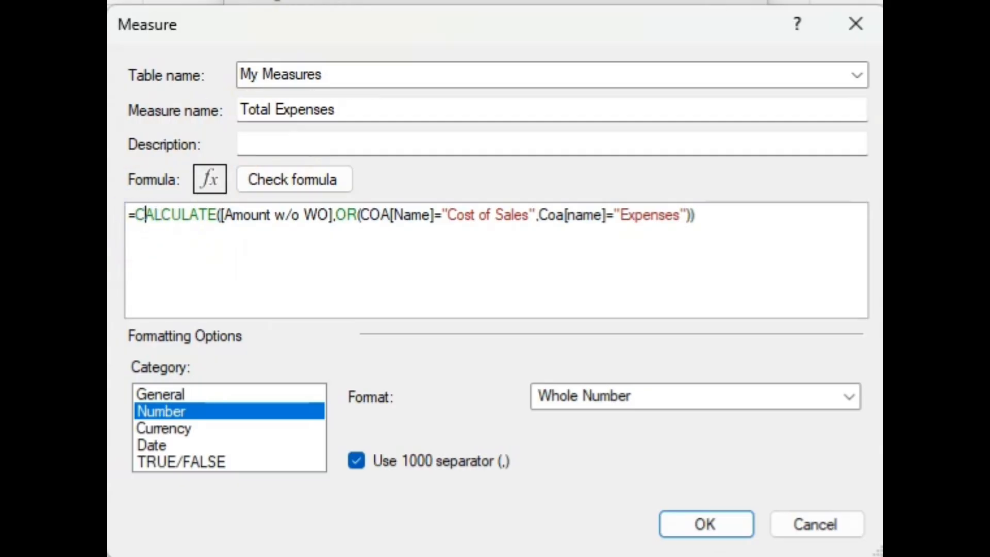
pyautogui.write('Abs')
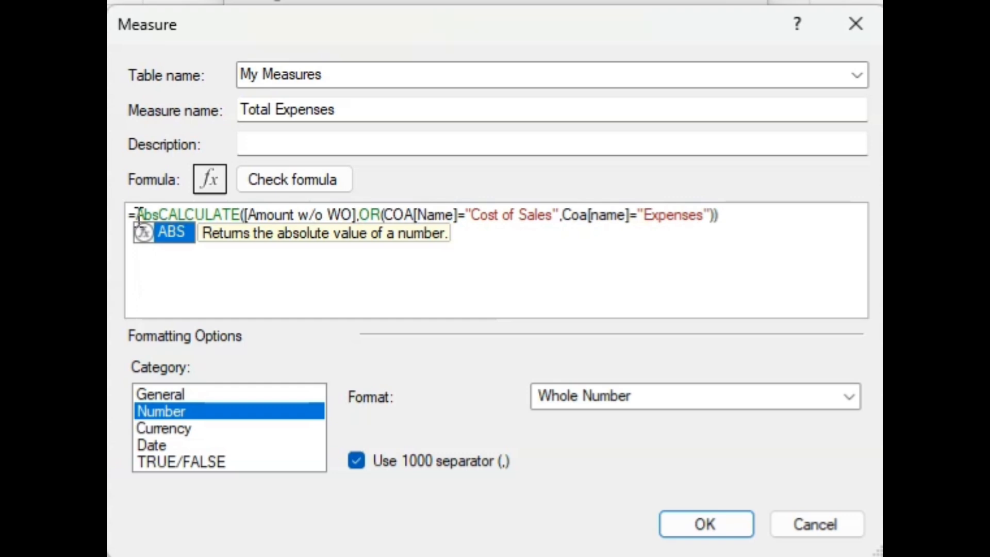
pyautogui.write('(')
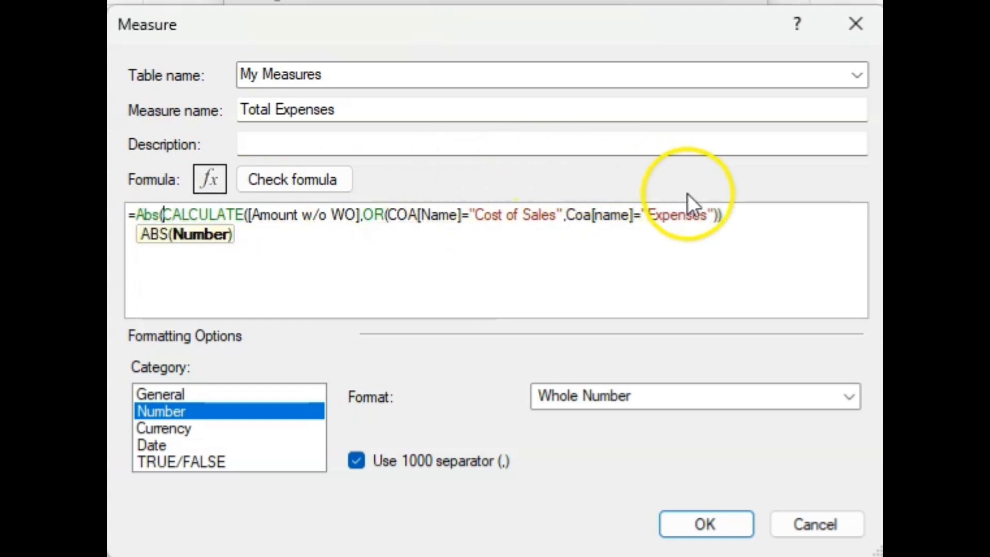
pyautogui.click(727, 215)
pyautogui.write(')')
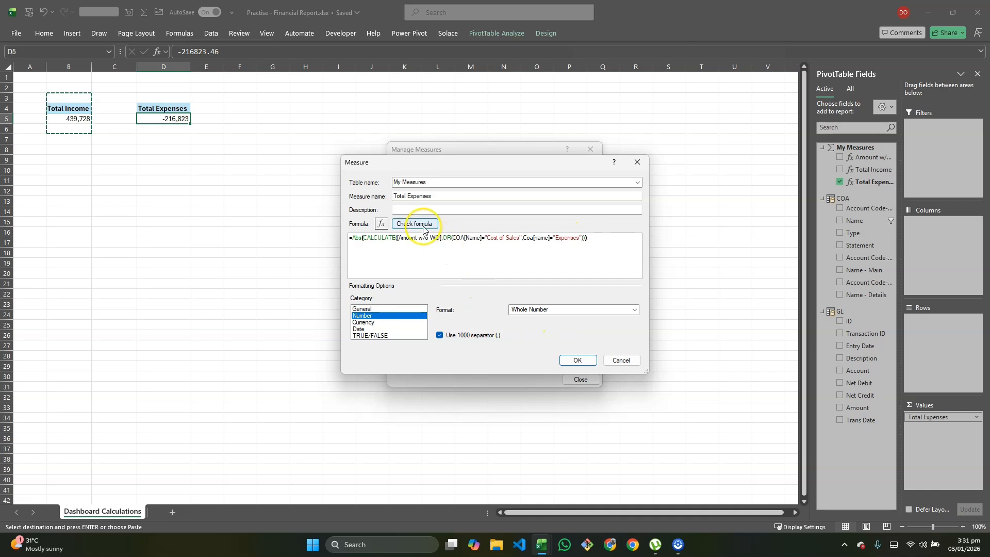
pyautogui.click(292, 180)
pyautogui.click(578, 412)
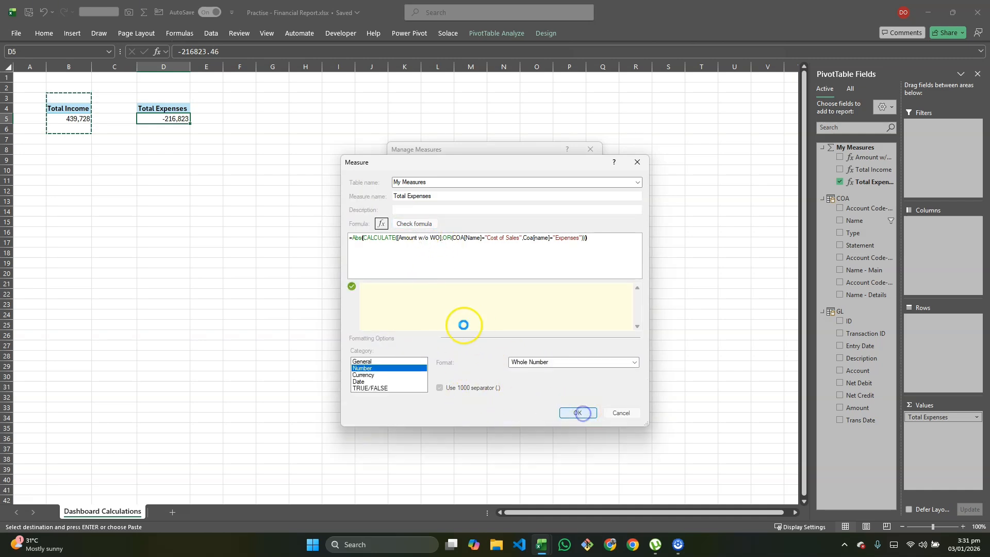
# - Start a new measure named Profit/(Loss) in the My Measures table
pyautogui.click(412, 166)
pyautogui.moveTo(433, 197); pyautogui.dragTo(385, 196)
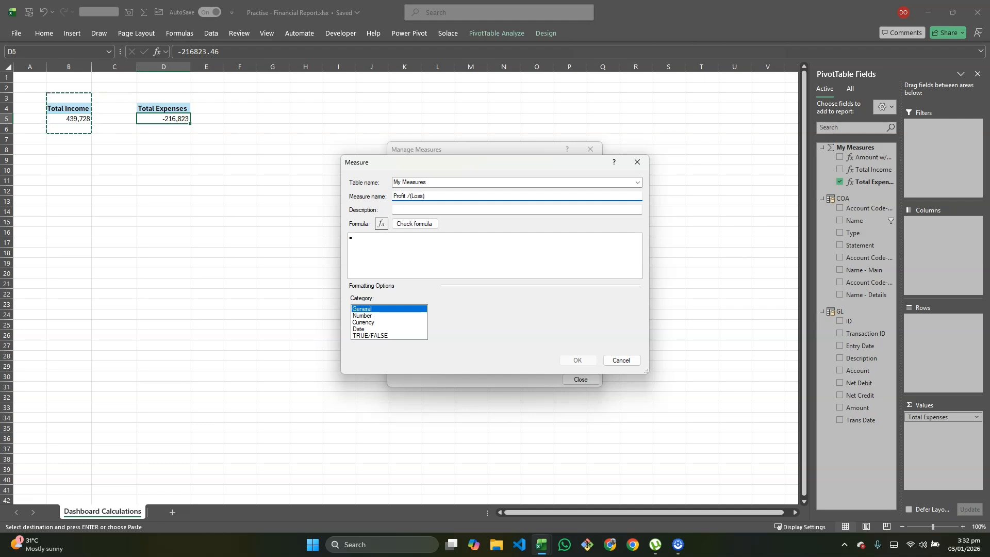
pyautogui.click(406, 195)
pyautogui.click(387, 252)
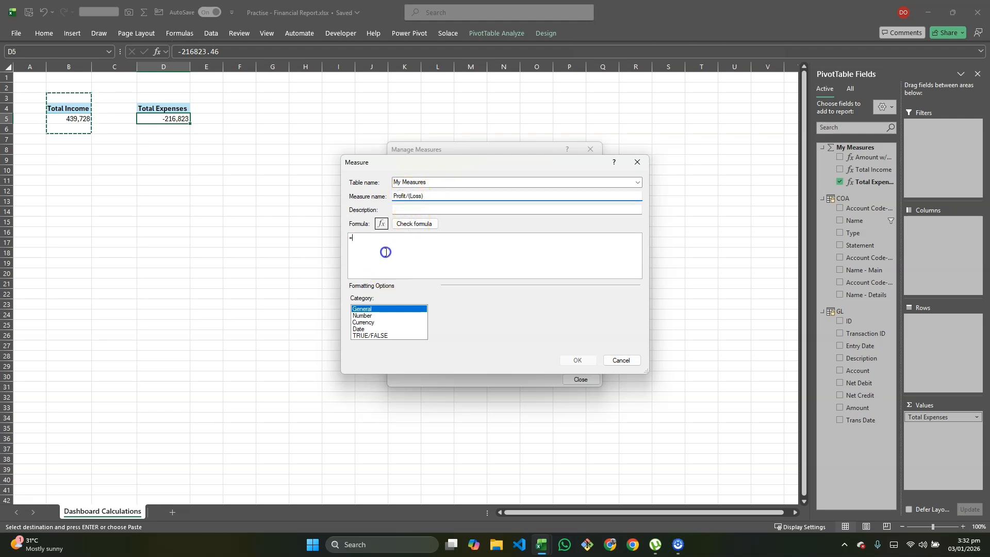
# - Enter the formula =[Total Income]-[Total Expenses] for the Profit/(Loss) measure and check it for errors
pyautogui.write('[to')
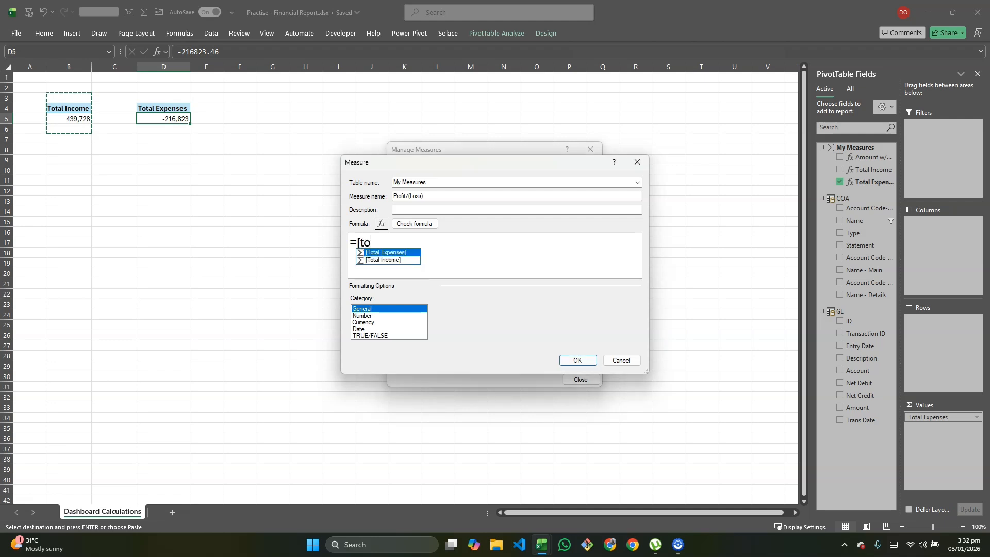
pyautogui.doubleClick(387, 260)
pyautogui.write('-')
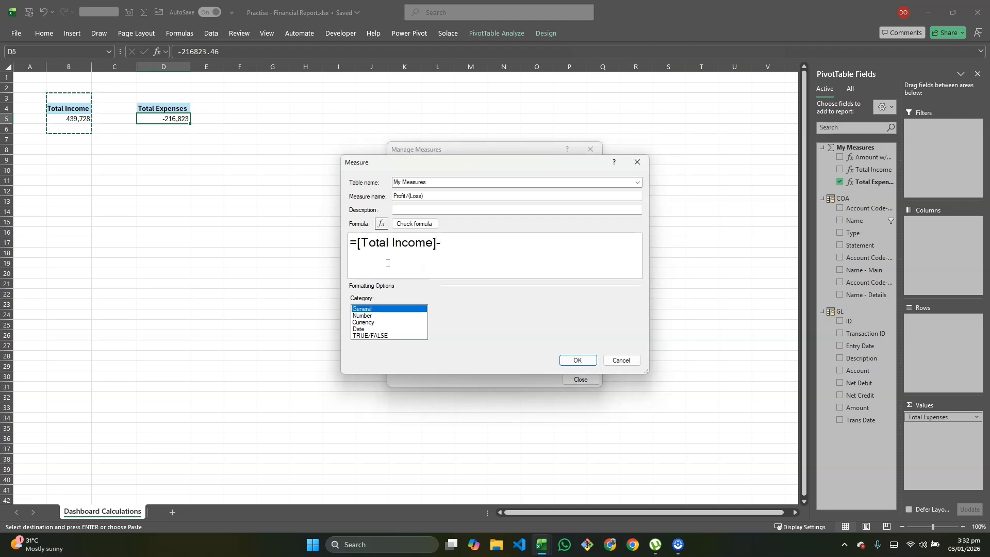
pyautogui.write('[to')
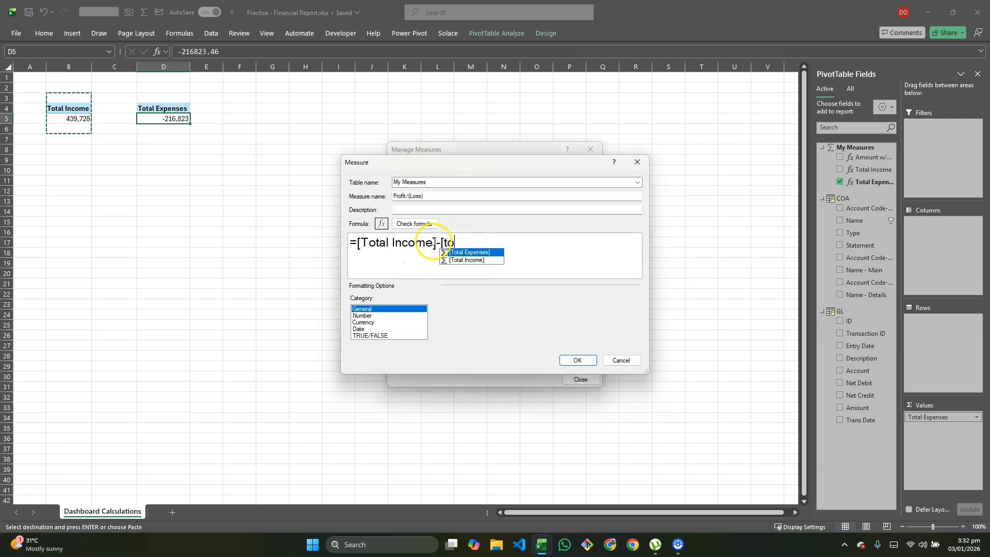
pyautogui.doubleClick(475, 253)
pyautogui.click(421, 223)
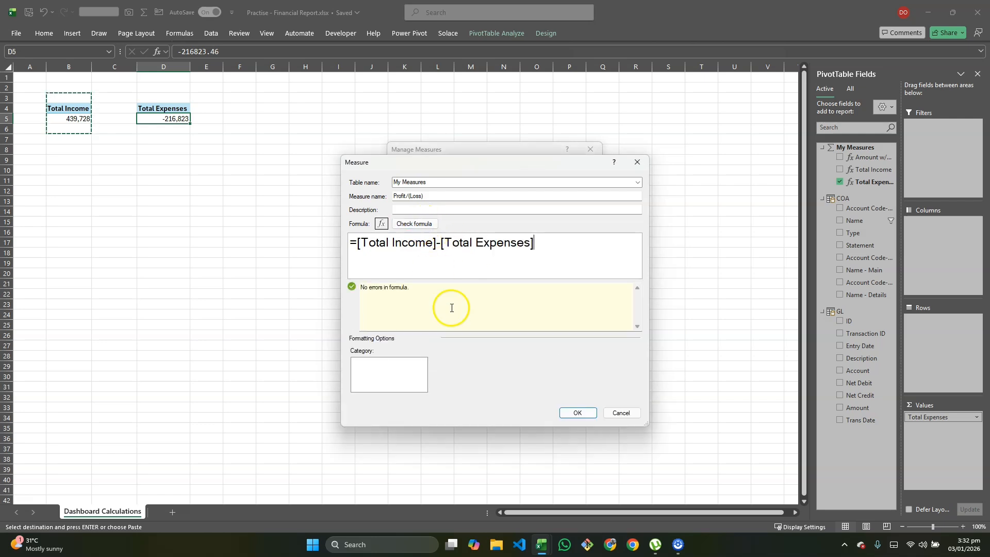
# - Format the Profit/(Loss) measure as a whole number with a thousands separator and save it
pyautogui.click(367, 368)
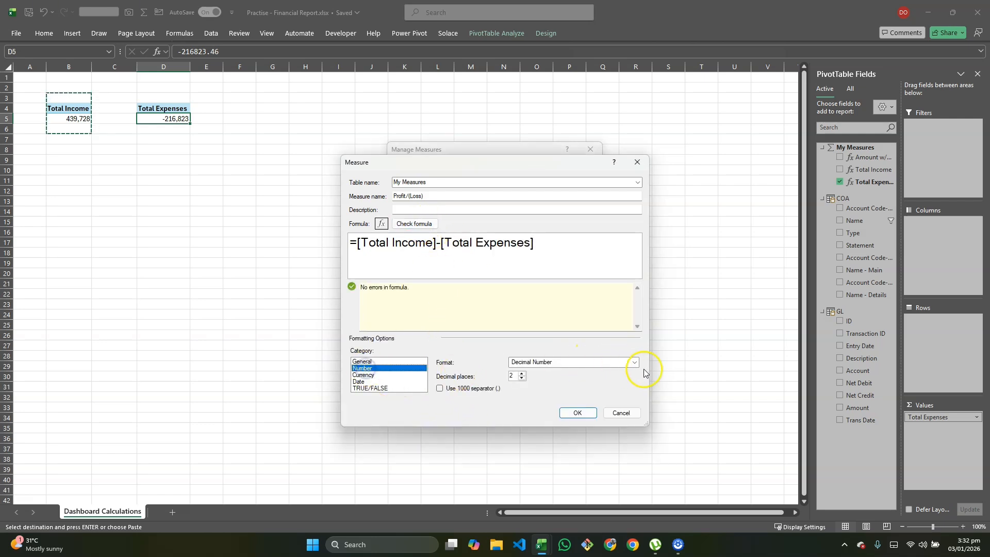
pyautogui.click(634, 362)
pyautogui.click(531, 379)
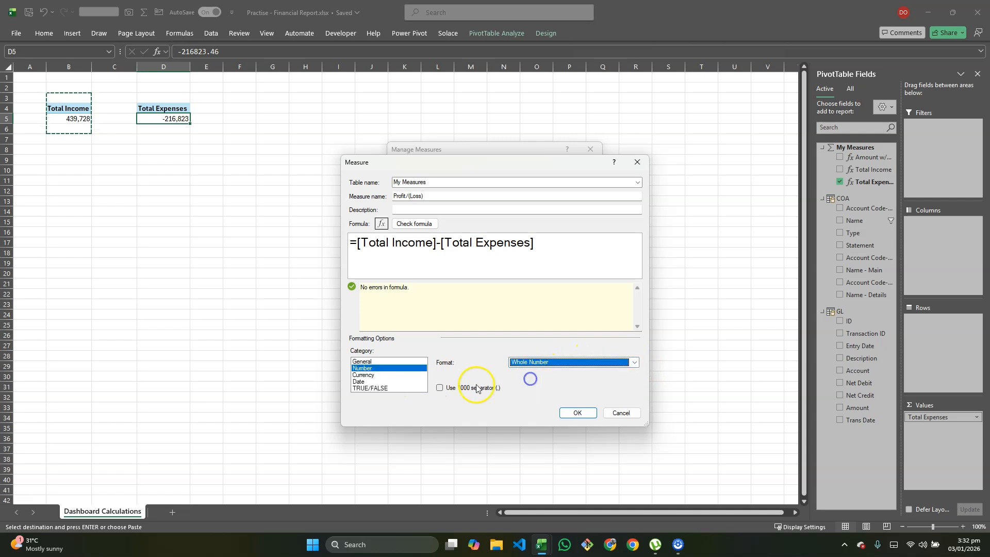
pyautogui.click(439, 388)
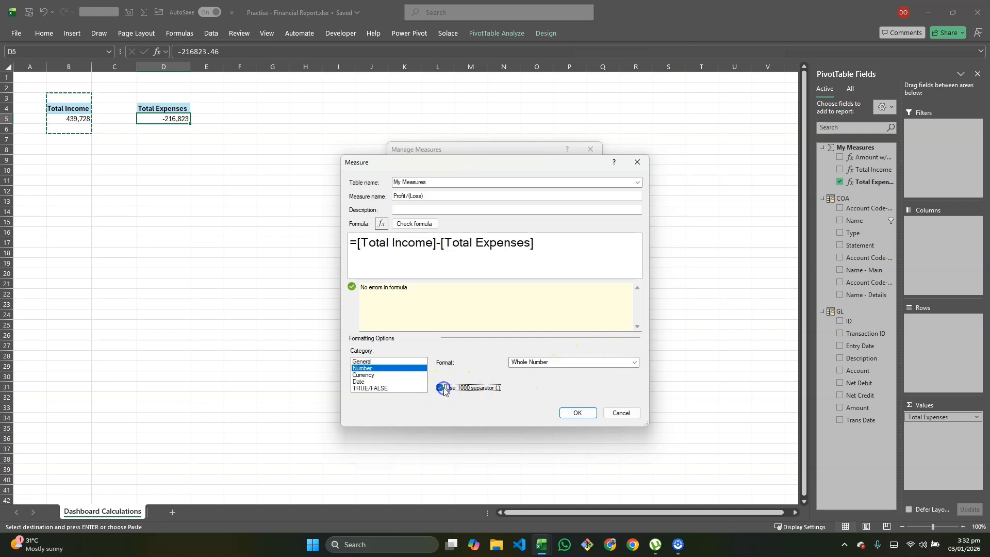
pyautogui.click(578, 413)
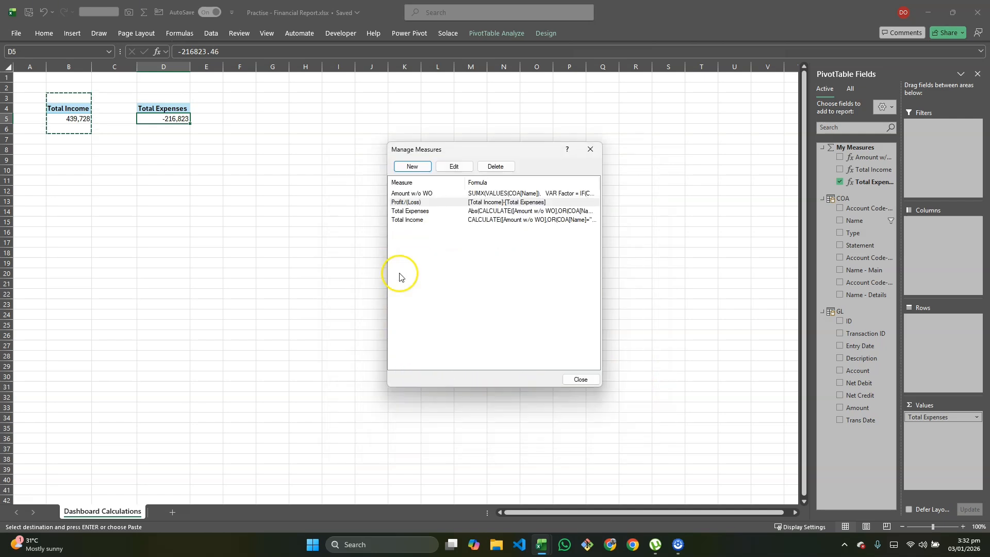
# - Close the measures list and copy the Total Expenses PivotTable to cell F3
pyautogui.click(579, 379)
pyautogui.moveTo(157, 92); pyautogui.dragTo(159, 129)
pyautogui.hotkey('ctrl', 'c')
pyautogui.click(237, 100)
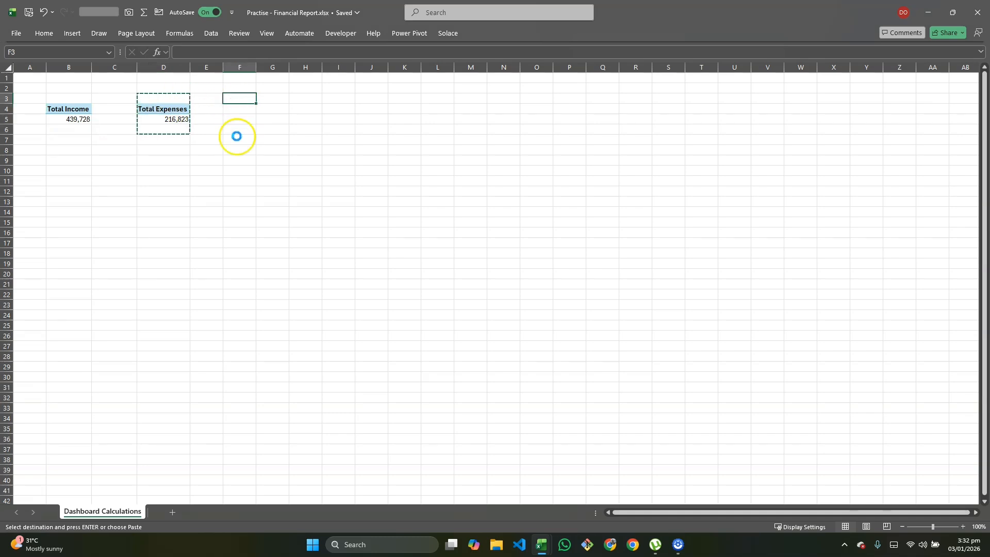
pyautogui.hotkey('ctrl', 'v')
# - Replace Total Expenses with the Profit/(Loss) measure as the value of the PivotTable in column F
pyautogui.click(238, 121)
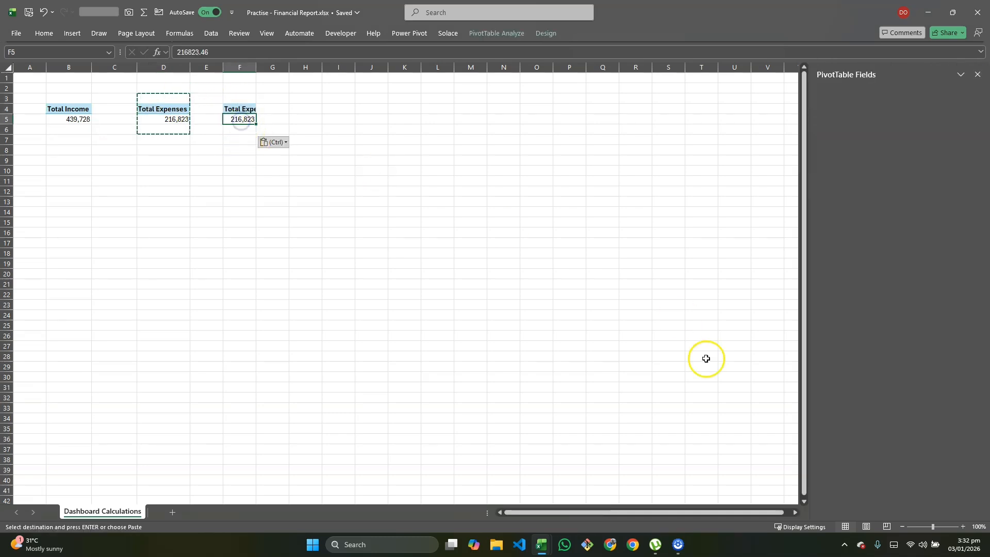
pyautogui.moveTo(920, 415); pyautogui.dragTo(851, 448)
pyautogui.moveTo(859, 196); pyautogui.dragTo(937, 419)
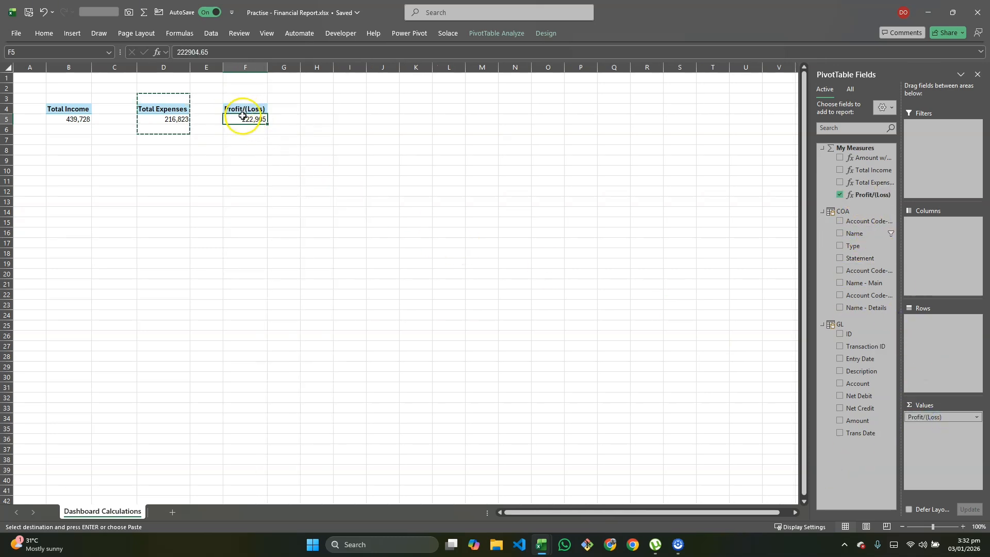
pyautogui.press('Escape')
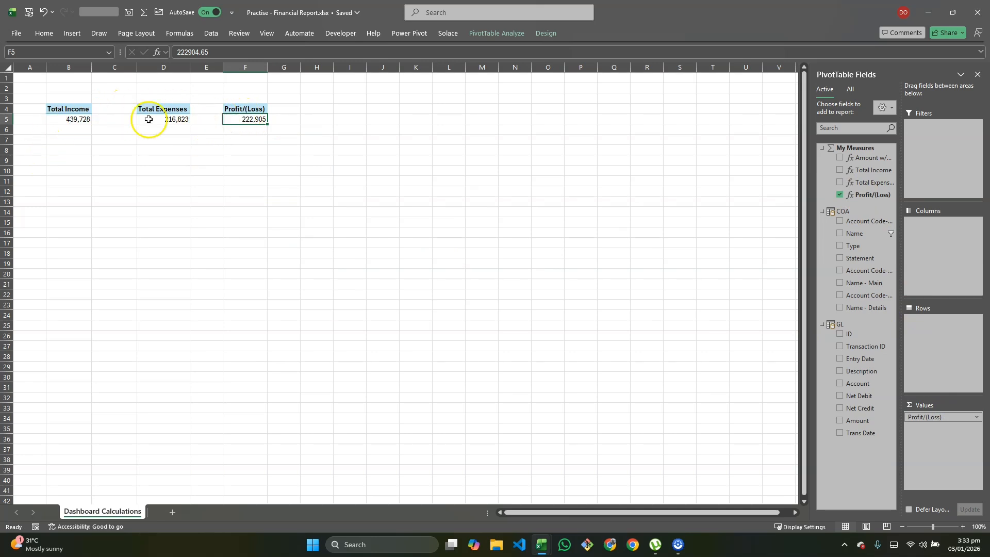
# - Copy the Profit/(Loss) PivotTable to cell H3
pyautogui.moveTo(237, 102); pyautogui.dragTo(257, 147)
pyautogui.hotkey('ctrl', 'c')
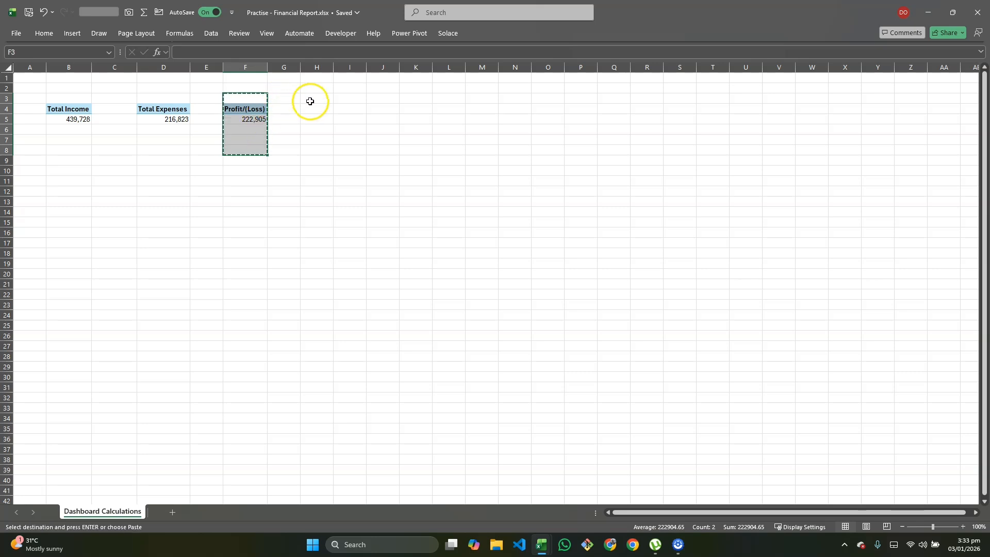
pyautogui.click(315, 101)
pyautogui.hotkey('ctrl', 'v')
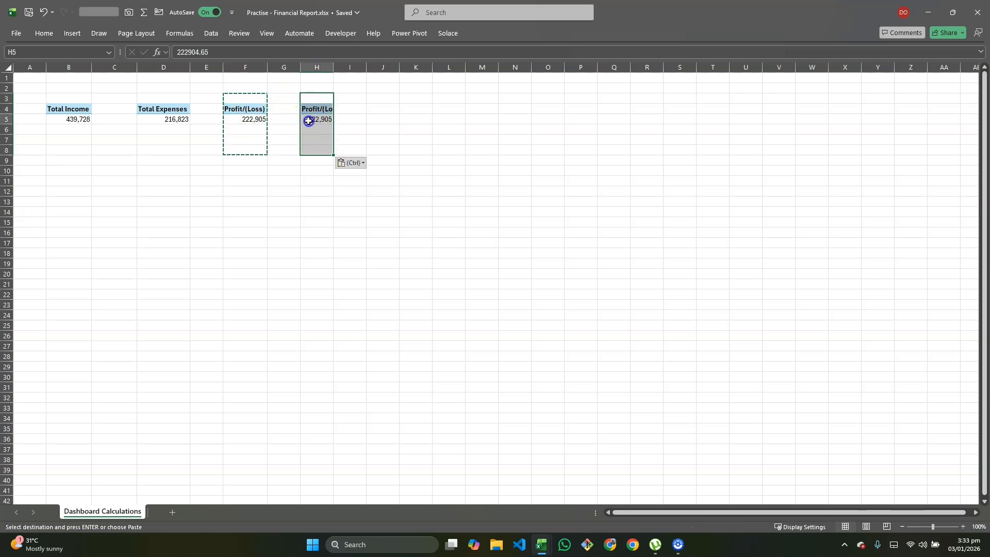
# - Replace Profit/(Loss) with the Amount field from GL as the value of the PivotTable in column H
pyautogui.click(308, 121)
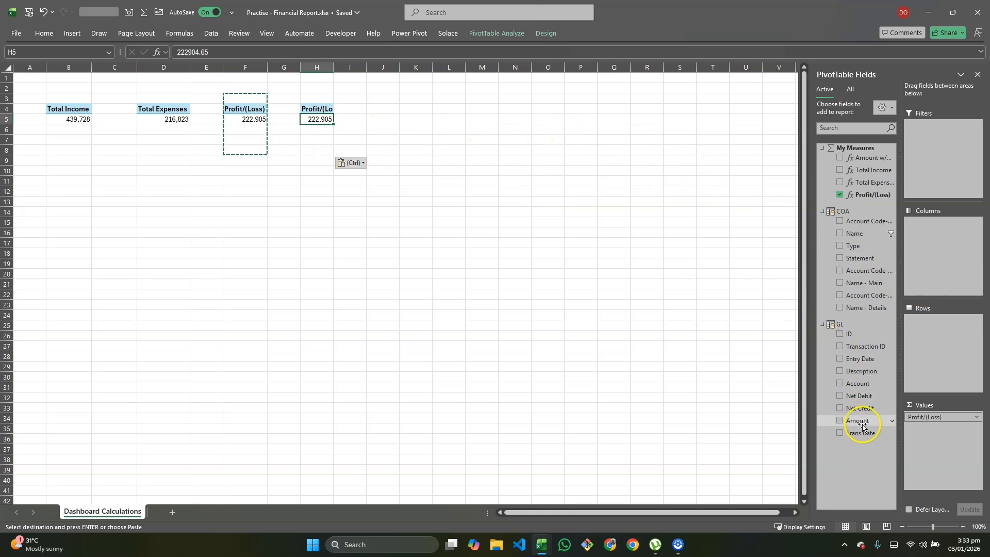
pyautogui.moveTo(918, 417); pyautogui.dragTo(873, 487)
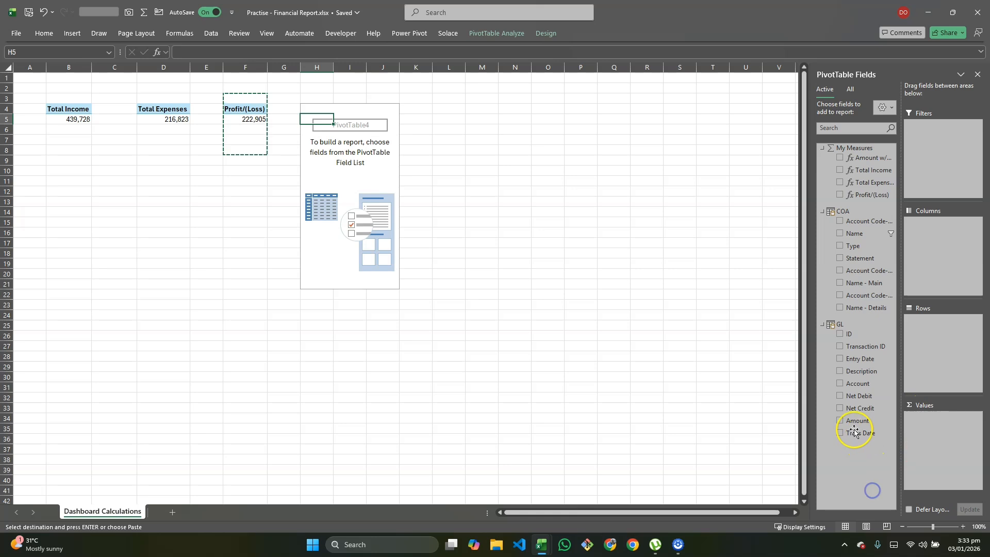
pyautogui.moveTo(857, 420); pyautogui.dragTo(913, 428)
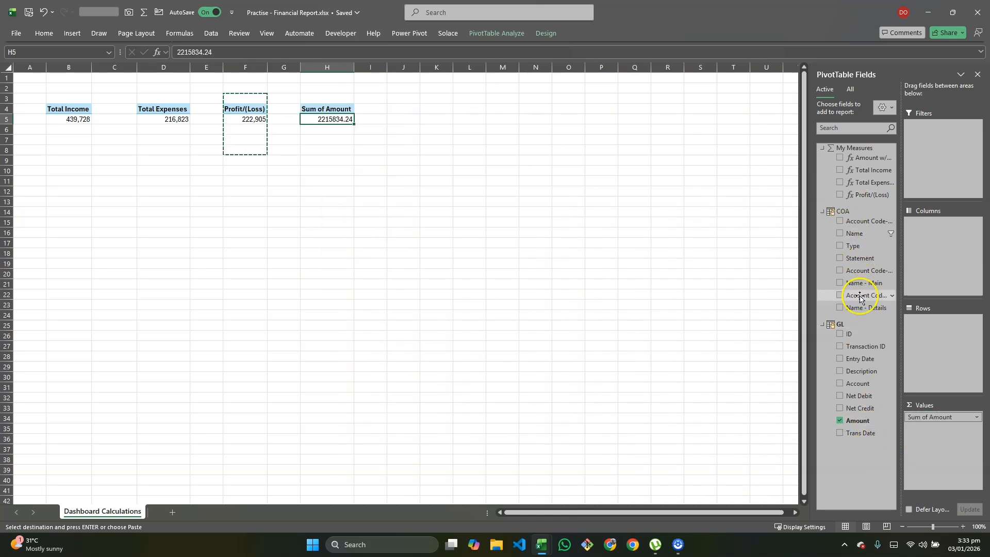
# - Add Name - Main from COA as a report filter on the Amount PivotTable and filter it to Cash and Bank Account
pyautogui.moveTo(866, 284); pyautogui.dragTo(937, 188)
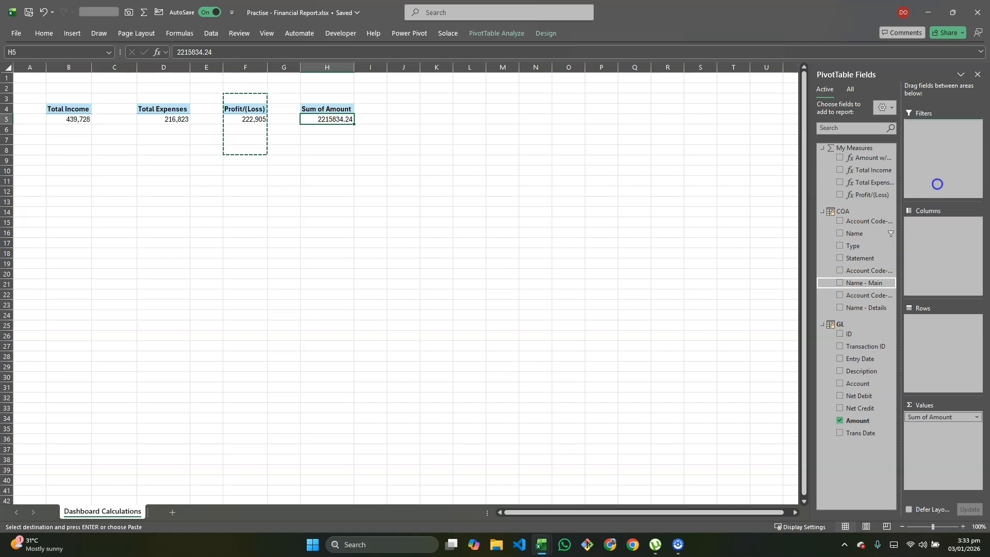
pyautogui.moveTo(940, 155); pyautogui.dragTo(940, 155)
pyautogui.click(369, 88)
pyautogui.click(259, 115)
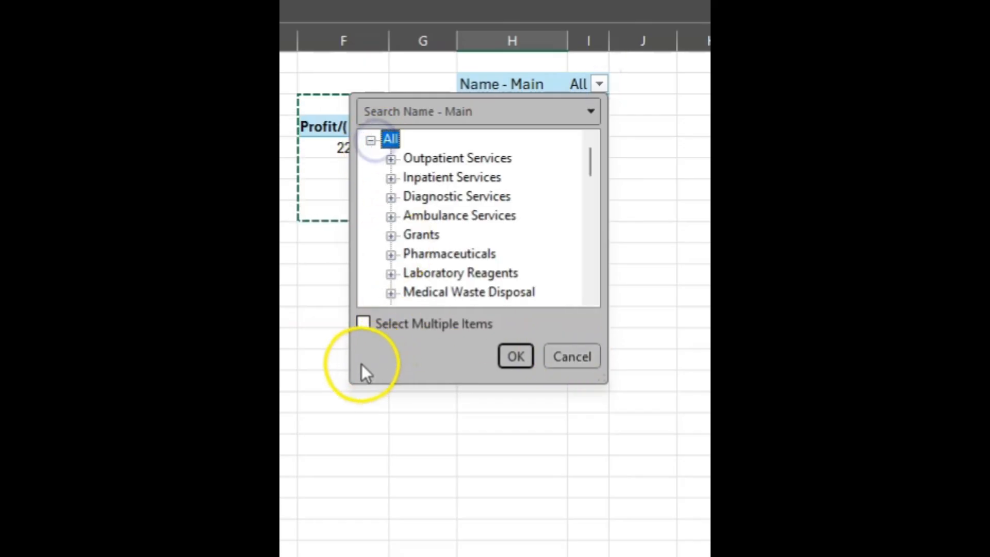
pyautogui.click(255, 204)
pyautogui.click(387, 139)
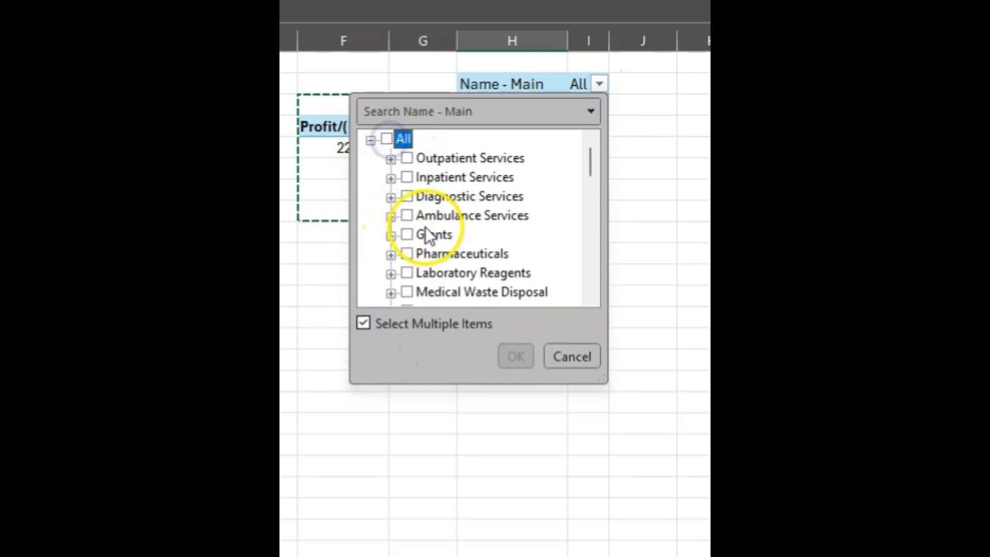
pyautogui.scroll(-2, 427, 242)
pyautogui.scroll(-6, 429, 260)
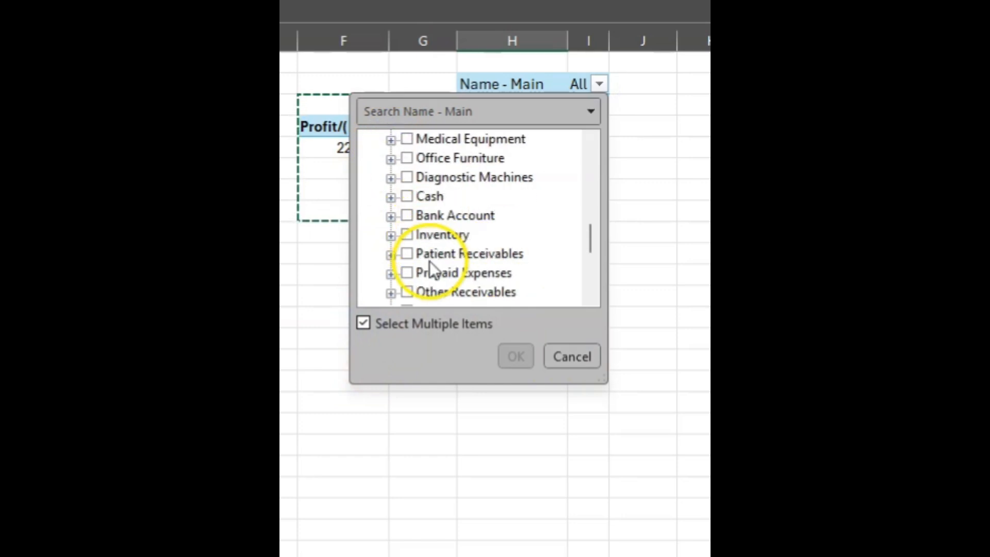
pyautogui.click(406, 196)
pyautogui.click(406, 216)
pyautogui.click(516, 357)
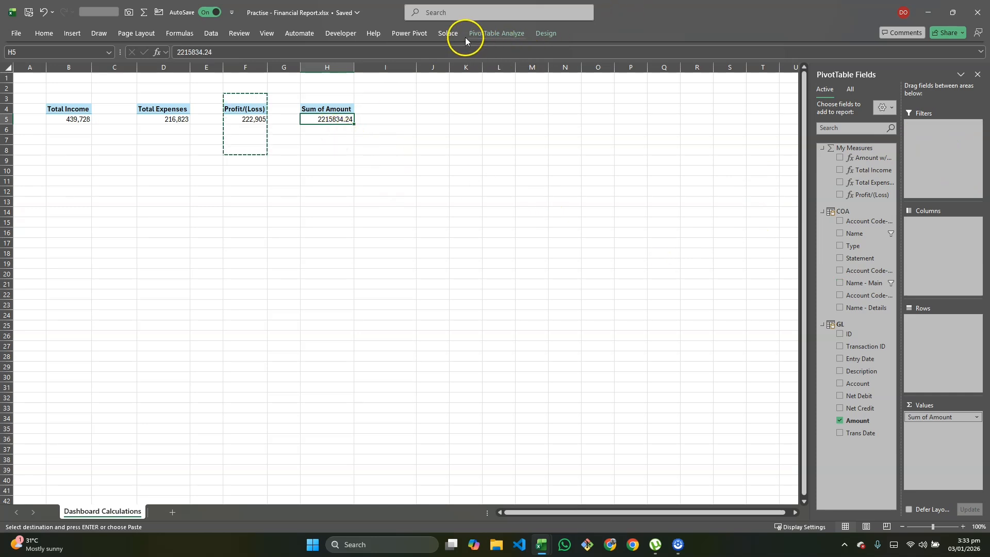
# - Start a new measure named Cash at Hand in the My Measures table
pyautogui.click(404, 39)
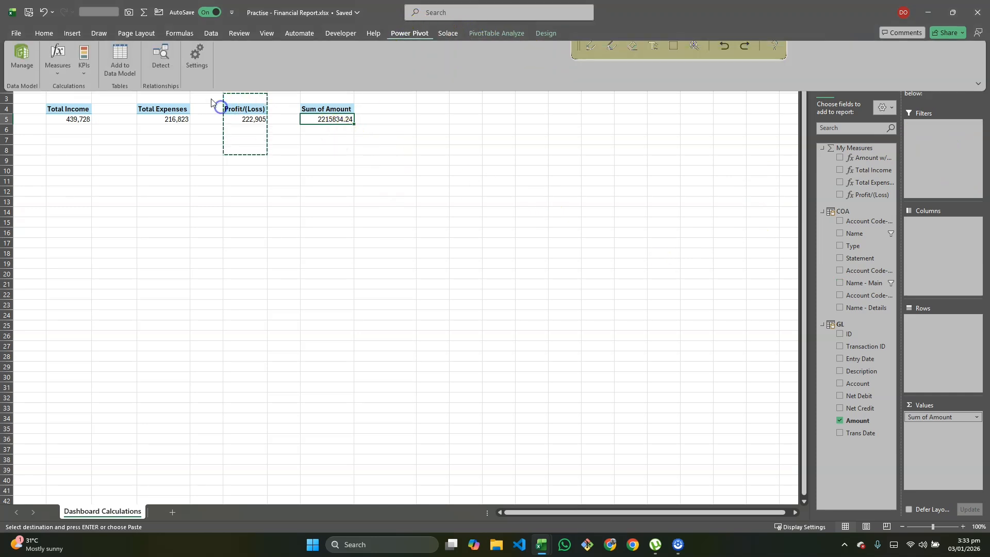
pyautogui.click(58, 74)
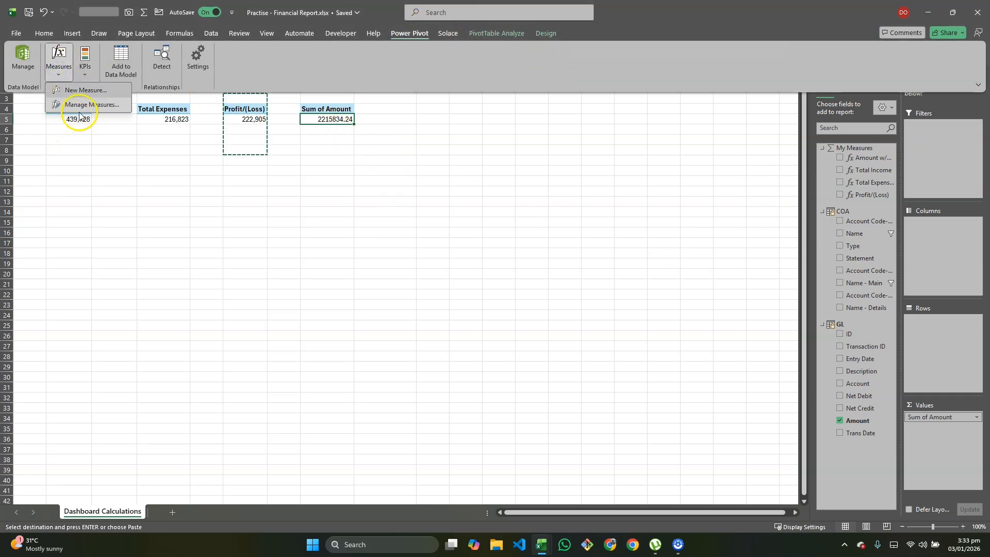
pyautogui.click(82, 105)
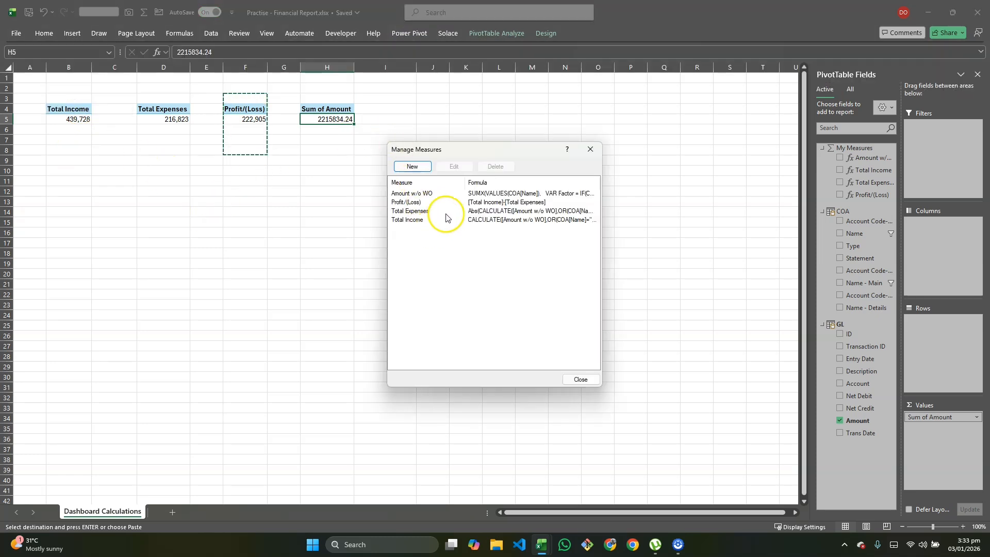
pyautogui.click(414, 172)
pyautogui.click(420, 198)
pyautogui.moveTo(421, 198); pyautogui.dragTo(375, 200)
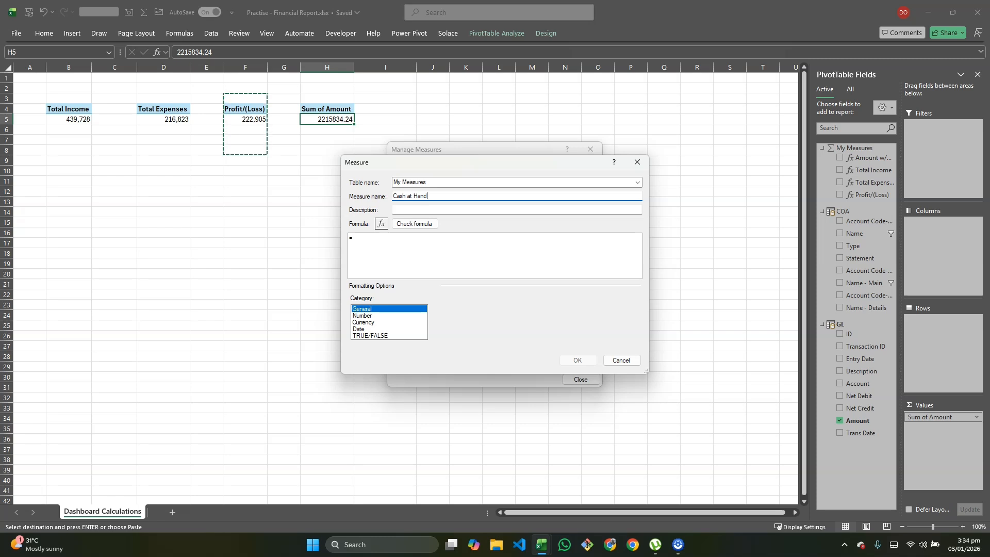
# - Paste the copied CALCULATE formula with the Revenue and Other income conditions from the clipboard history into the Cash at Hand formula
pyautogui.click(371, 246)
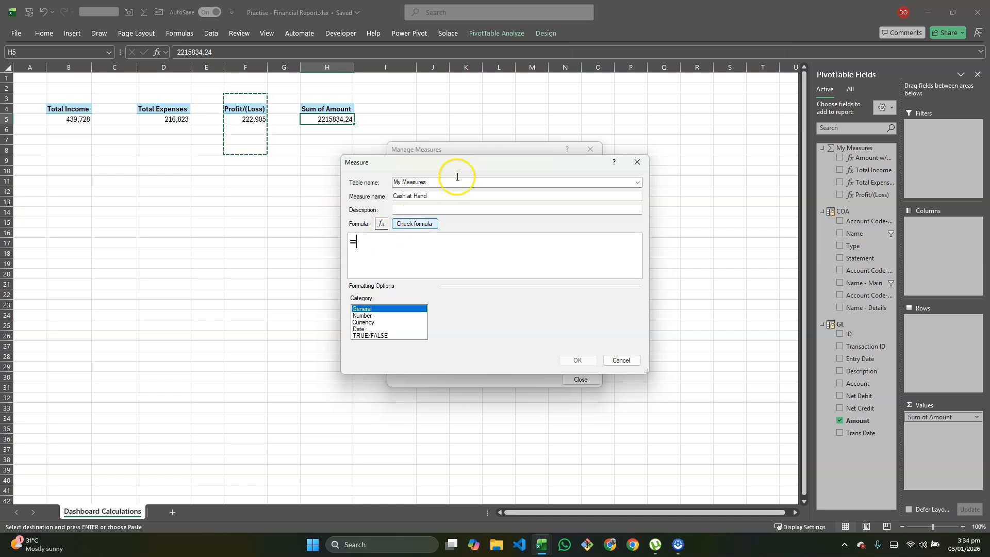
pyautogui.press('super+v')
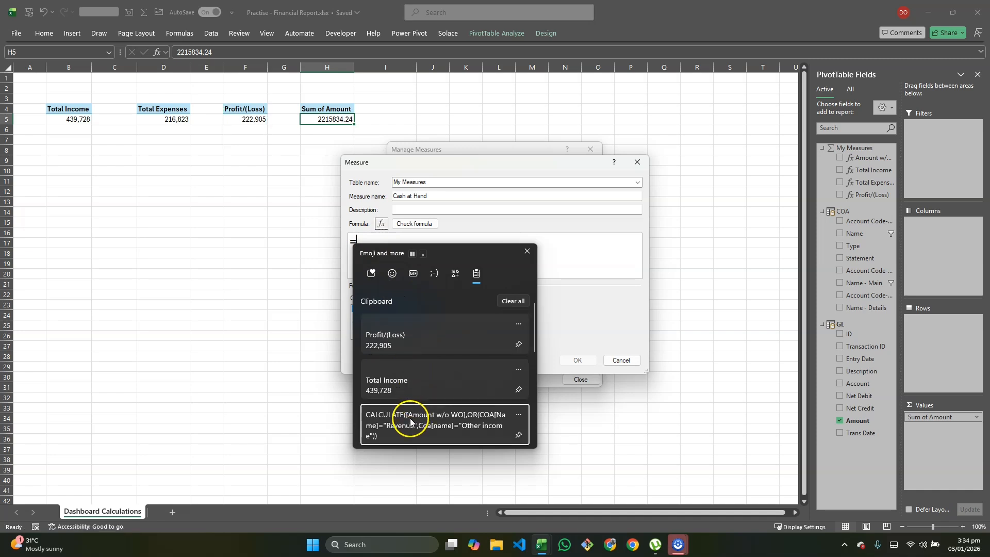
pyautogui.click(411, 421)
pyautogui.hotkey('ctrl', 'v')
# - Change the column of the first OR condition in the last pasted CALCULATE expression to COA[name - main]
pyautogui.doubleClick(482, 256)
pyautogui.click(457, 256)
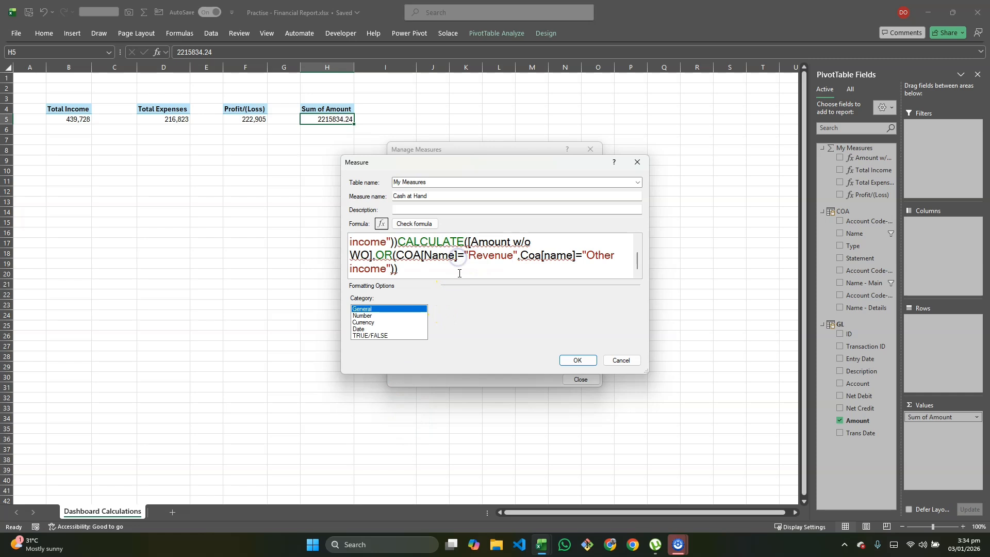
pyautogui.press('BackSpace')
pyautogui.press('BackSpace')
pyautogui.press('BackSpace')
pyautogui.press('BackSpace')
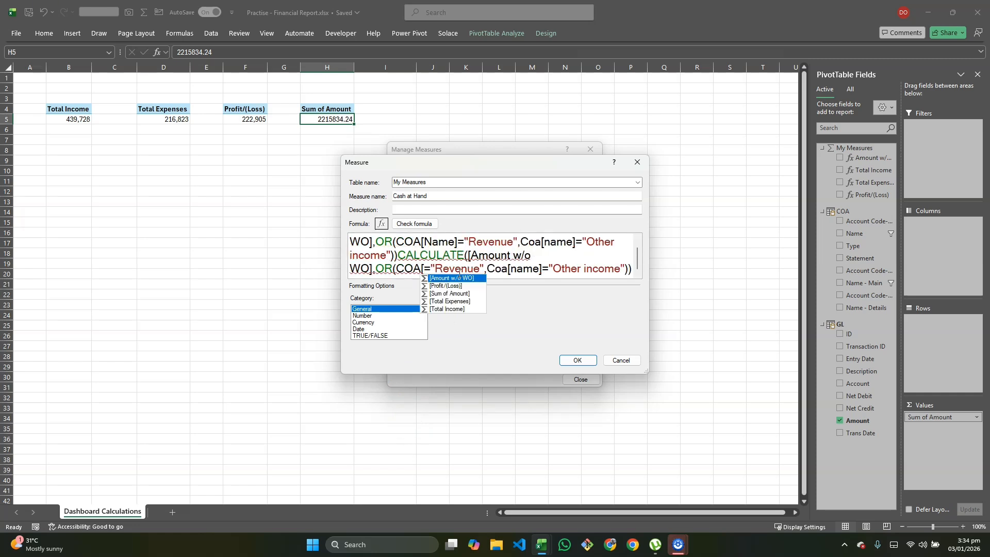
pyautogui.write('na')
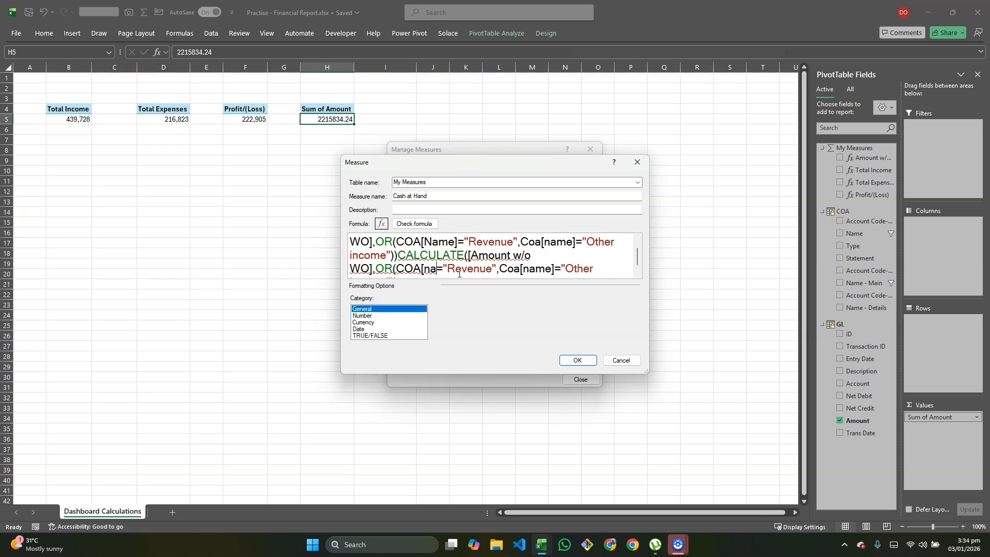
pyautogui.write('me - ')
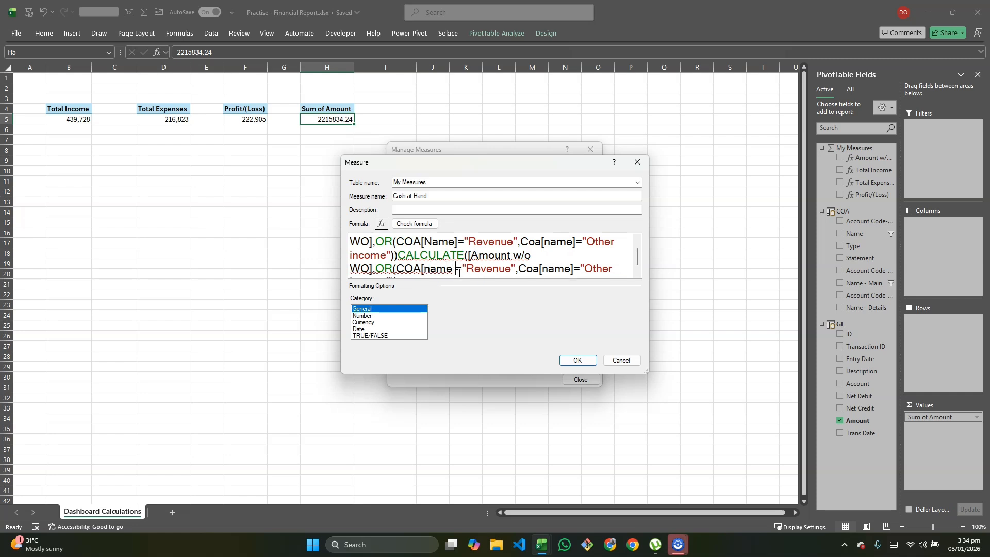
pyautogui.write('main')
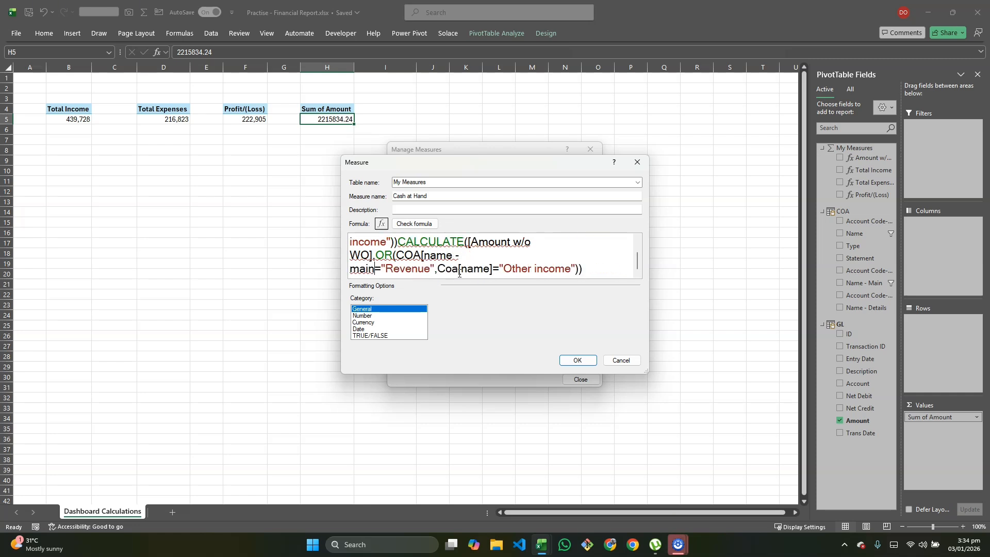
pyautogui.write(']')
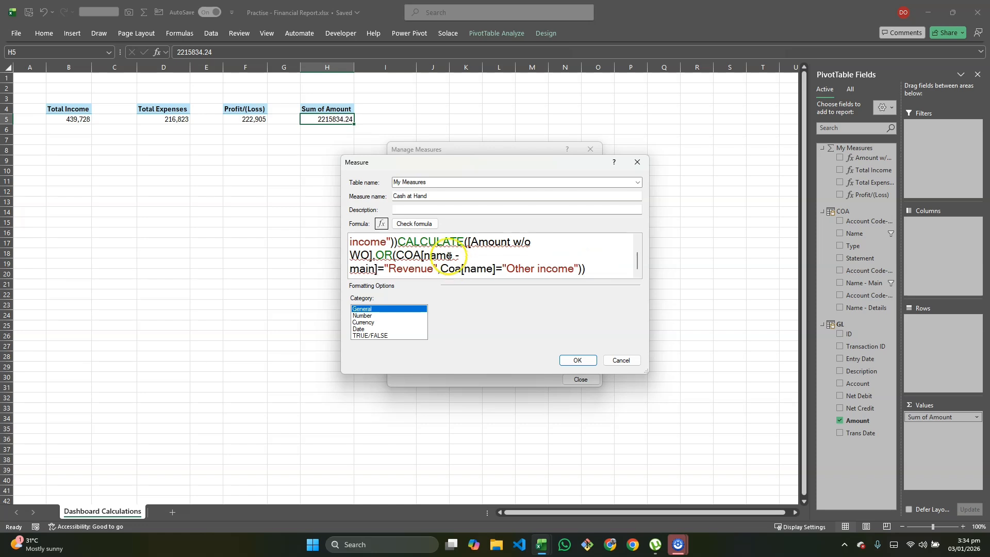
# - Delete the duplicate CALCULATE expression at the start of the Cash at Hand formula, keeping the equals sign
pyautogui.click(396, 242)
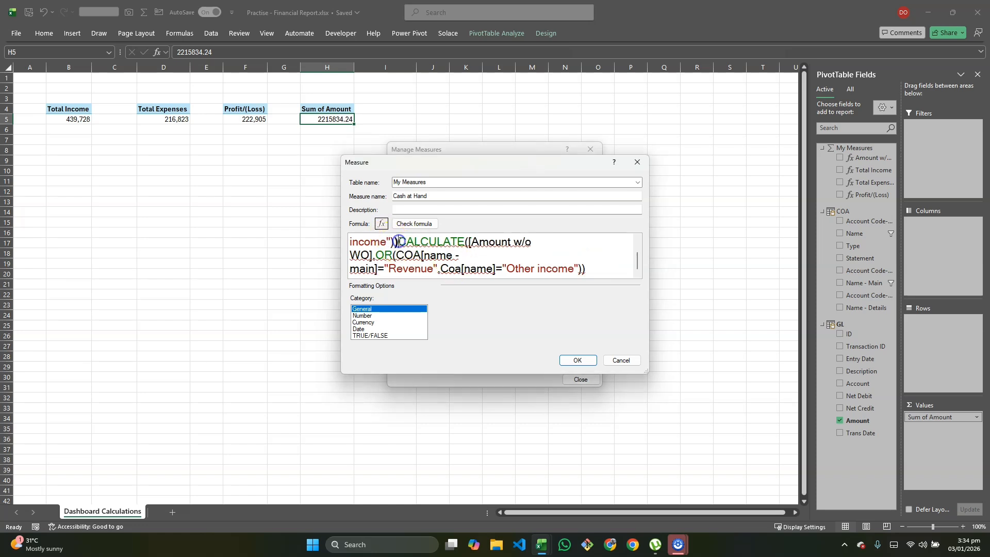
pyautogui.press('BackSpace')
pyautogui.press('BackSpace')
pyautogui.press('BackSpace')
pyautogui.press('BackSpace')
pyautogui.press('BackSpace')
pyautogui.press('BackSpace')
pyautogui.press('BackSpace')
pyautogui.press('BackSpace')
pyautogui.press('BackSpace')
pyautogui.press('BackSpace')
pyautogui.press('BackSpace')
pyautogui.press('BackSpace')
pyautogui.press('BackSpace')
pyautogui.press('BackSpace')
pyautogui.press('BackSpace')
pyautogui.press('BackSpace')
pyautogui.press('BackSpace')
pyautogui.press('BackSpace')
pyautogui.press('BackSpace')
pyautogui.press('BackSpace')
pyautogui.press('BackSpace')
pyautogui.press('BackSpace')
pyautogui.press('BackSpace')
pyautogui.press('BackSpace')
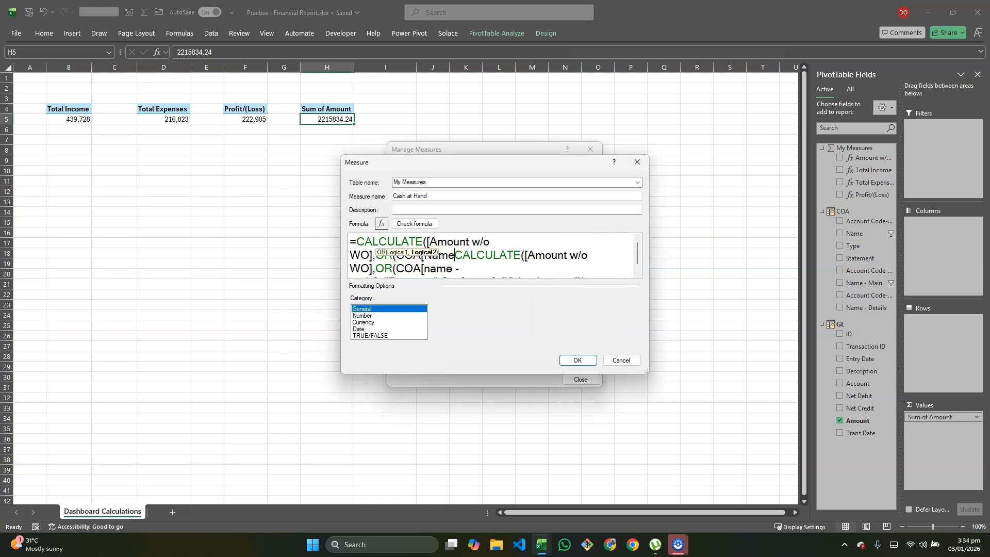
pyautogui.press('BackSpace')
pyautogui.press('BackSpace')
pyautogui.press('BackSpace')
pyautogui.press('BackSpace')
pyautogui.press('BackSpace')
pyautogui.press('BackSpace')
pyautogui.press('BackSpace')
pyautogui.press('BackSpace')
pyautogui.press('BackSpace')
pyautogui.press('BackSpace')
pyautogui.press('BackSpace')
pyautogui.press('BackSpace')
pyautogui.press('BackSpace')
pyautogui.press('BackSpace')
pyautogui.press('BackSpace')
pyautogui.press('BackSpace')
pyautogui.press('BackSpace')
pyautogui.press('BackSpace')
pyautogui.press('BackSpace')
pyautogui.press('BackSpace')
pyautogui.press('BackSpace')
pyautogui.press('BackSpace')
pyautogui.press('BackSpace')
pyautogui.press('BackSpace')
pyautogui.press('BackSpace')
pyautogui.press('BackSpace')
pyautogui.press('BackSpace')
pyautogui.press('BackSpace')
pyautogui.press('BackSpace')
pyautogui.press('BackSpace')
pyautogui.press('BackSpace')
pyautogui.press('BackSpace')
pyautogui.press('BackSpace')
pyautogui.press('BackSpace')
pyautogui.press('BackSpace')
pyautogui.press('BackSpace')
pyautogui.press('BackSpace')
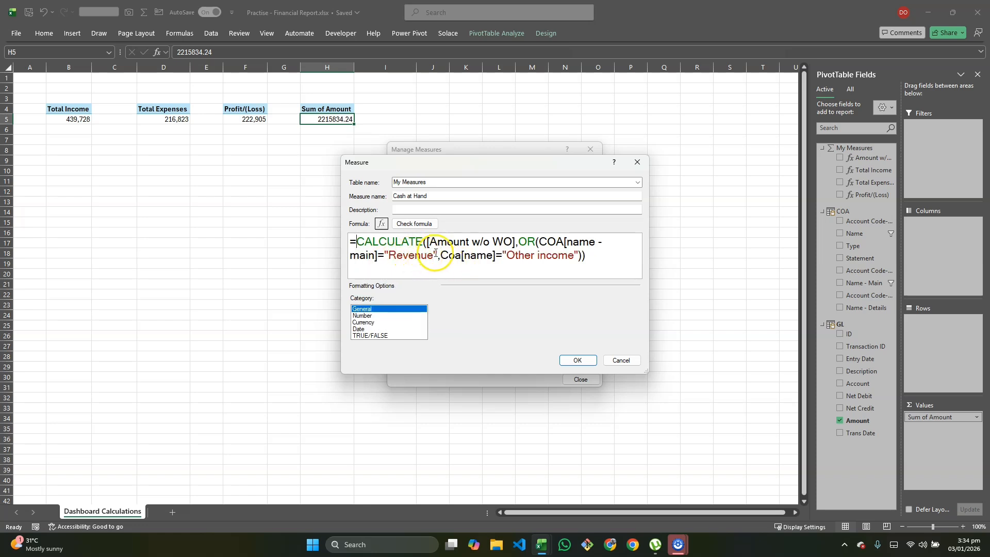
# - Replace "Revenue" with "Cash" in the first OR condition of the Cash at Hand formula
pyautogui.click(435, 256)
pyautogui.press('BackSpace')
pyautogui.press('BackSpace')
pyautogui.press('BackSpace')
pyautogui.press('BackSpace')
pyautogui.press('BackSpace')
pyautogui.press('BackSpace')
# - Change the column of the second OR condition to COA[Name - Main]
pyautogui.press('BackSpace')
pyautogui.write('Cash')
pyautogui.click(475, 258)
pyautogui.press('BackSpace')
pyautogui.press('BackSpace')
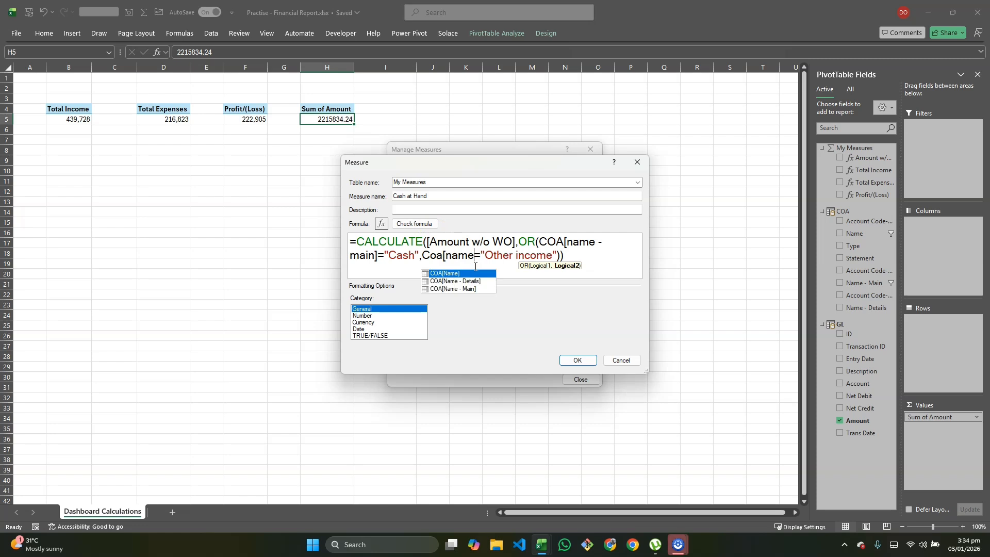
pyautogui.press('Down')
pyautogui.press('Down')
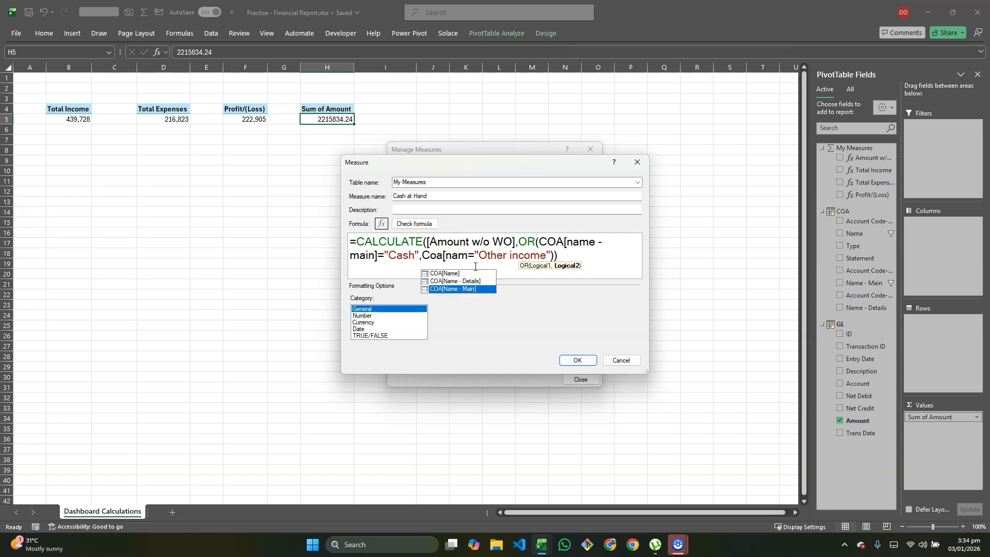
pyautogui.press('capslock')
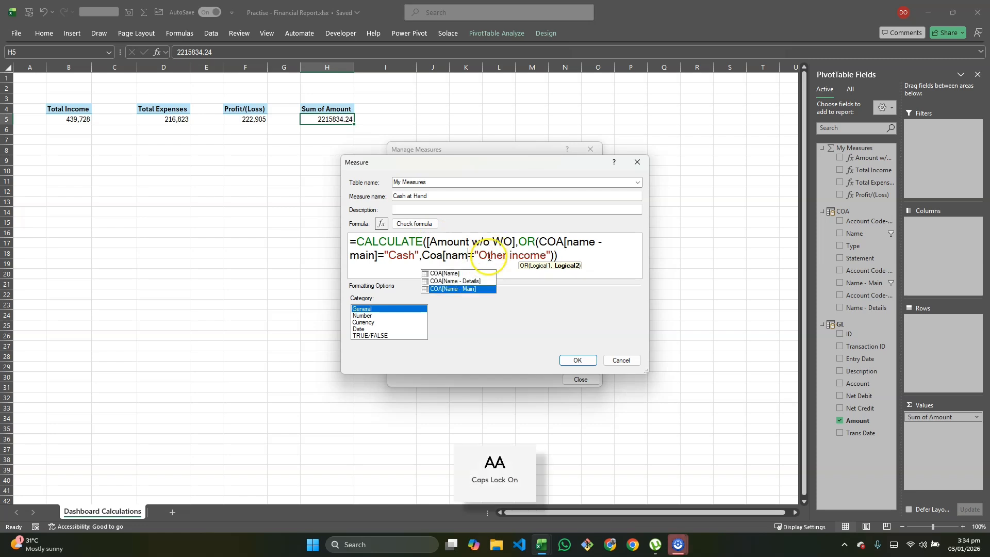
pyautogui.click(475, 289)
pyautogui.doubleClick(477, 291)
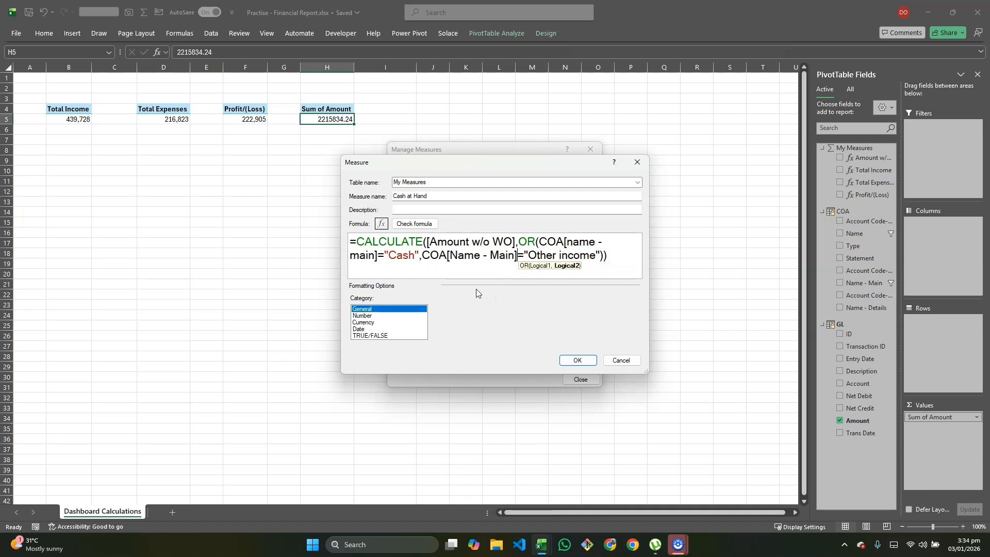
# - Replace "Other income" with "Bank Account" in the second OR condition of the Cash at Hand formula
pyautogui.click(595, 253)
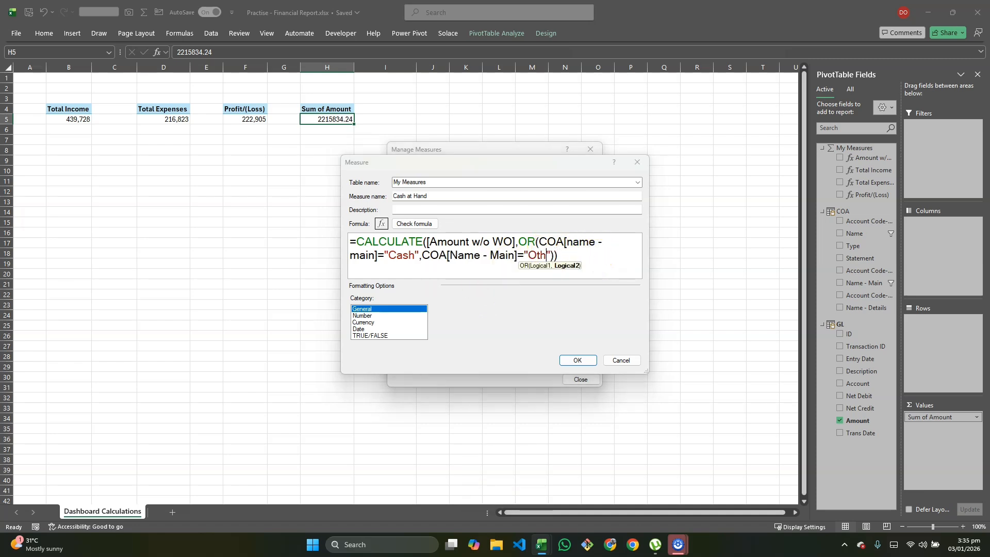
pyautogui.press('BackSpace')
pyautogui.press('capslock')
pyautogui.write('Bank Accoun')
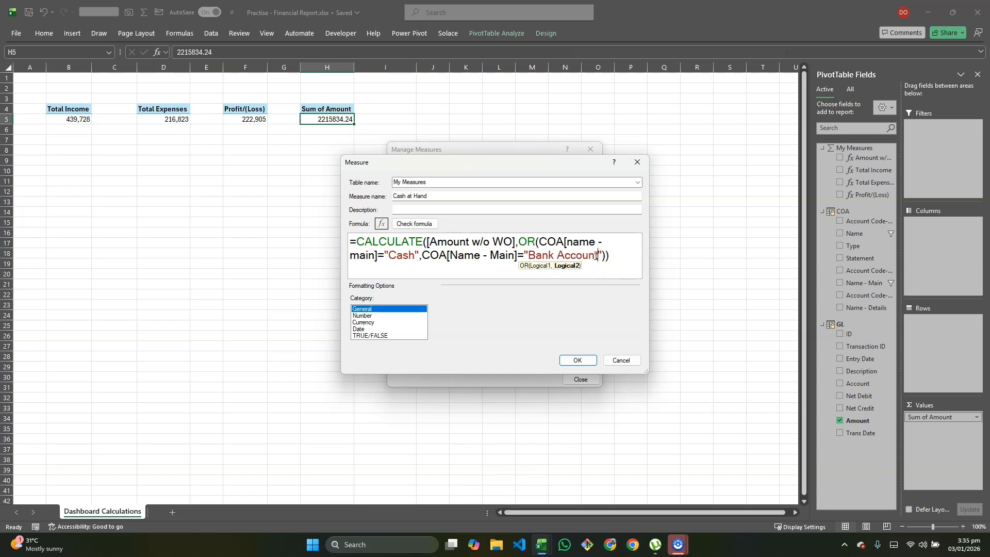
# - Check the Cash at Hand formula, format the measure as a whole number with 1000 separator, and save it
pyautogui.click(424, 225)
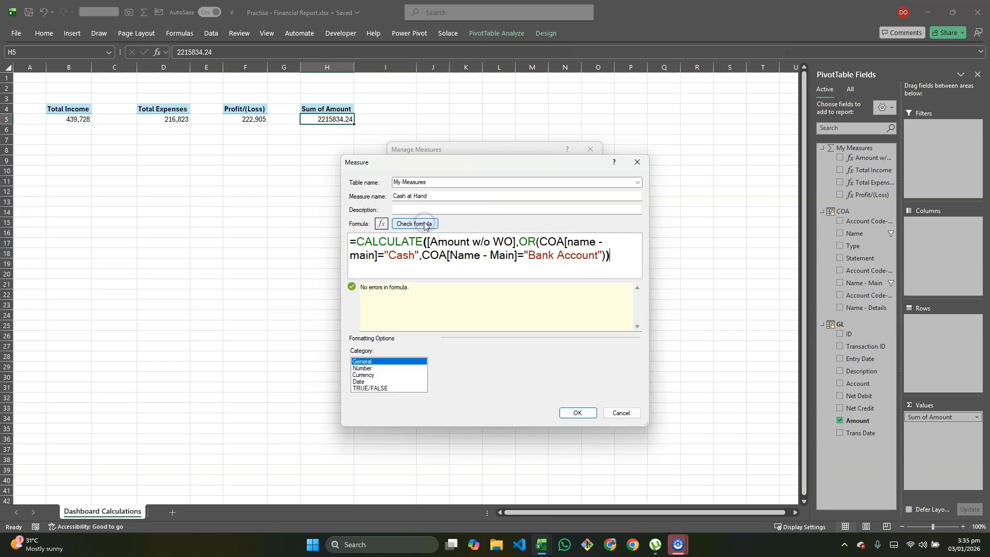
pyautogui.click(371, 368)
pyautogui.click(625, 367)
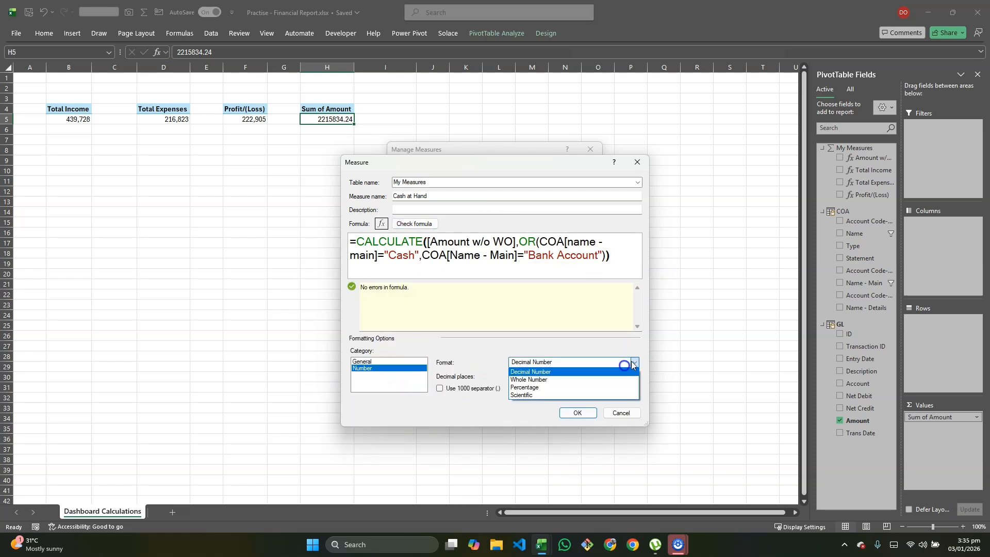
pyautogui.click(548, 382)
pyautogui.click(440, 388)
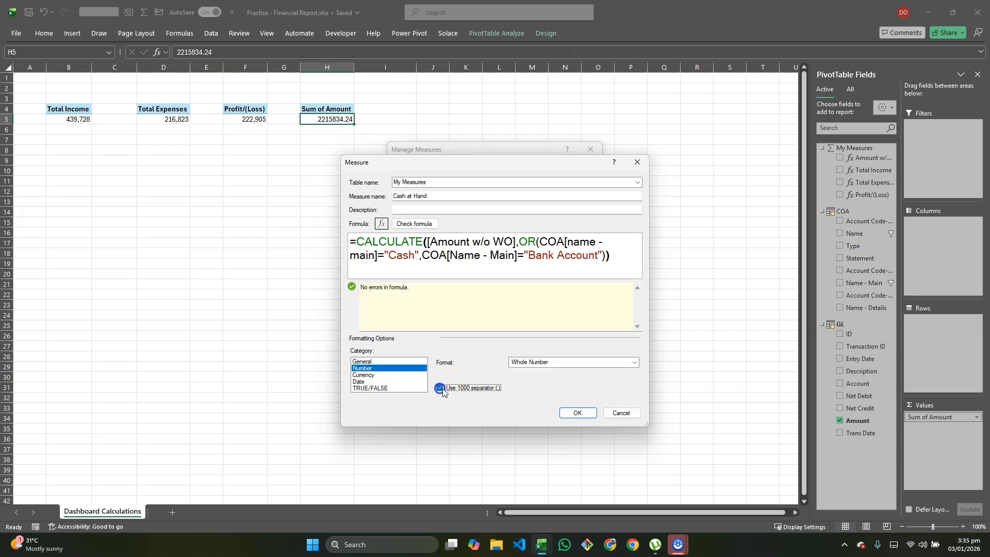
pyautogui.click(577, 413)
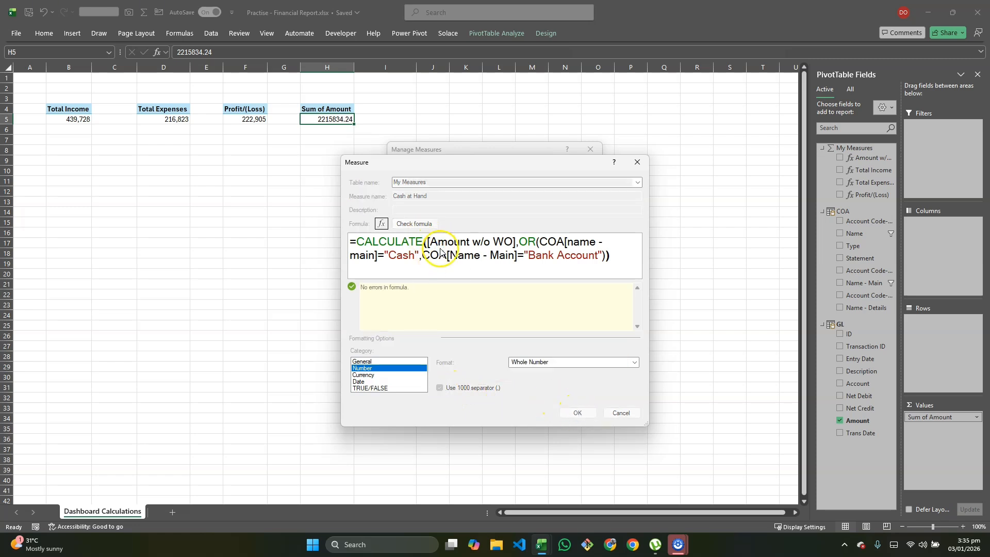
pyautogui.click(581, 379)
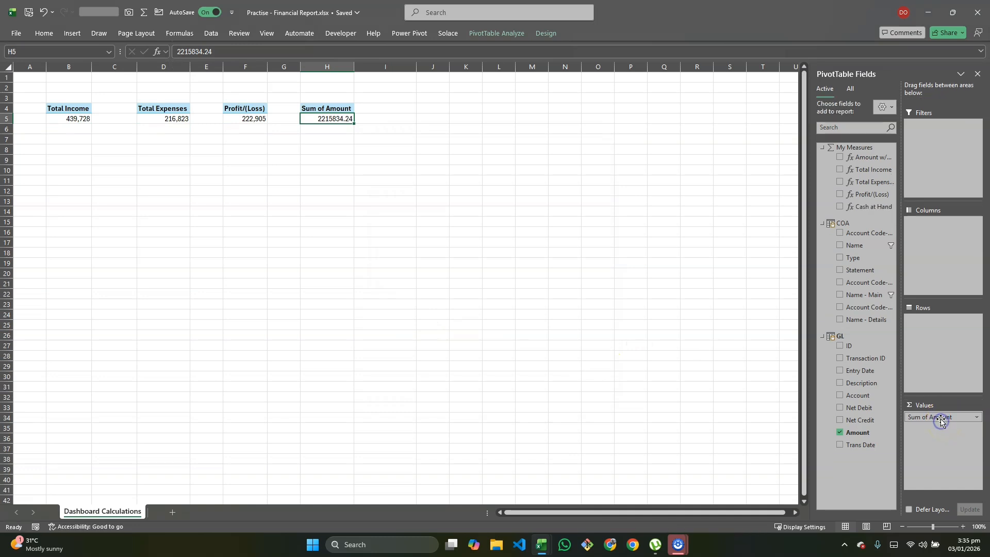
# - Replace Sum of Amount with the Cash at Hand measure in the values of the PivotTable at H4
pyautogui.moveTo(862, 206); pyautogui.dragTo(943, 430)
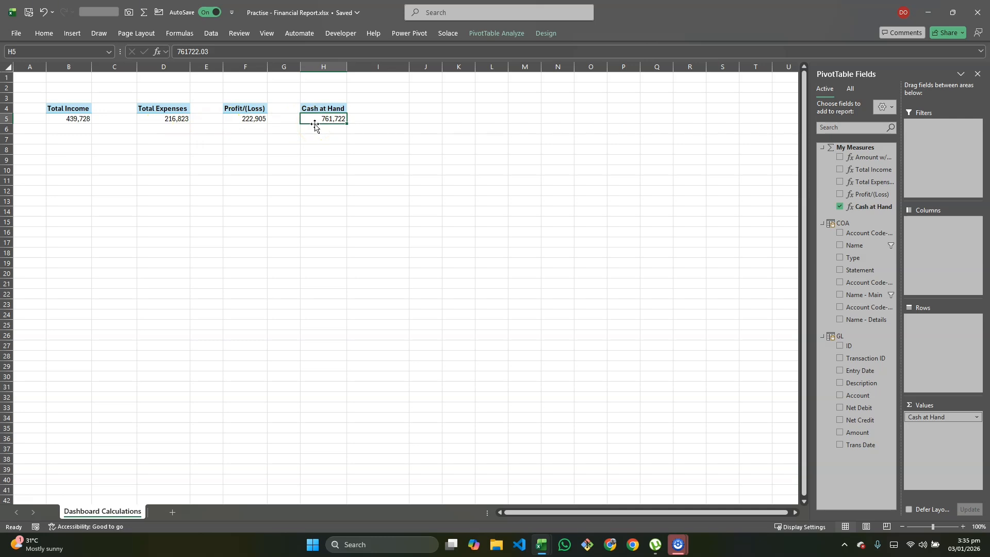
pyautogui.click(77, 119)
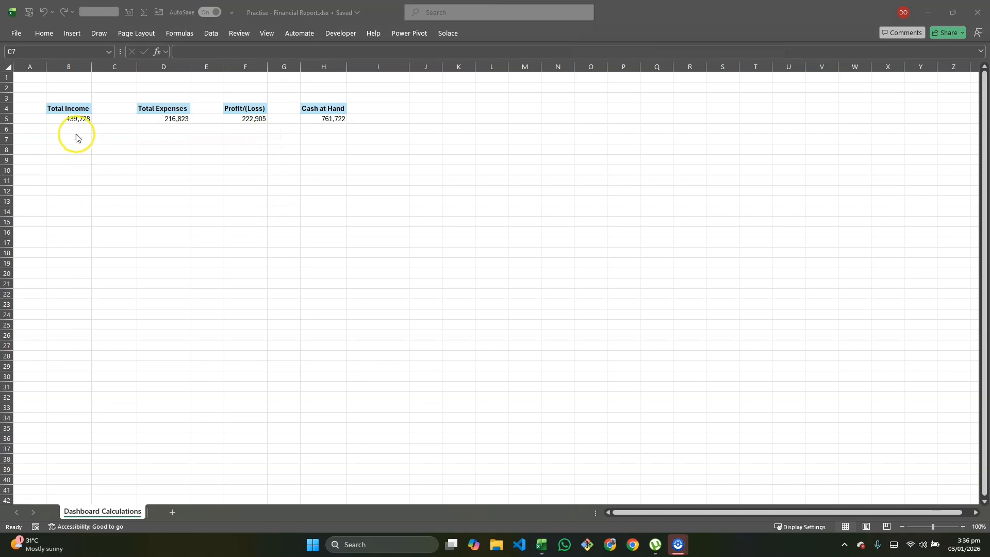
# - Examine the Dashboard sheet in the Financial report dashbaord workbook and return to the Practise - Financial Report workbook
pyautogui.hotkey('alt', 'Tab')
pyautogui.hotkey('alt', 'Tab')
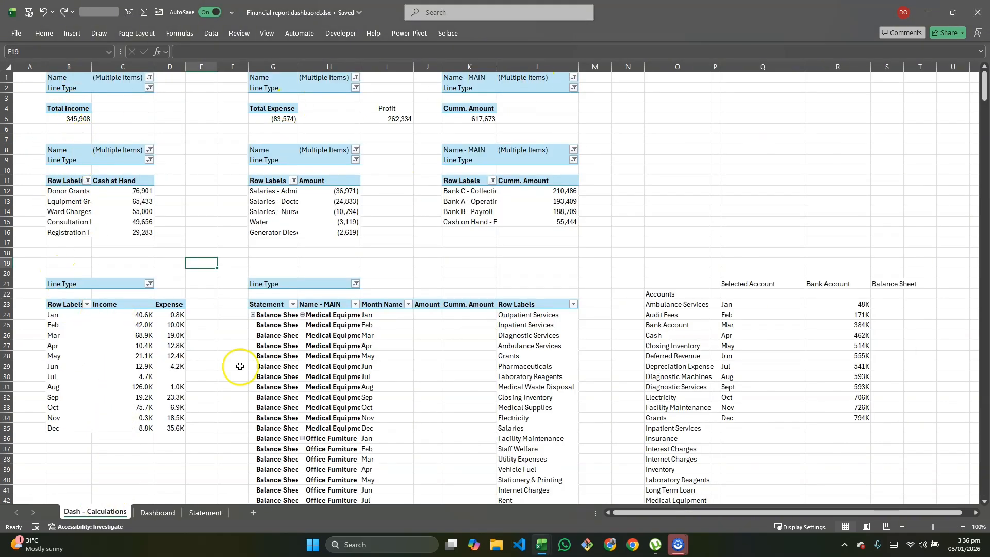
pyautogui.click(157, 512)
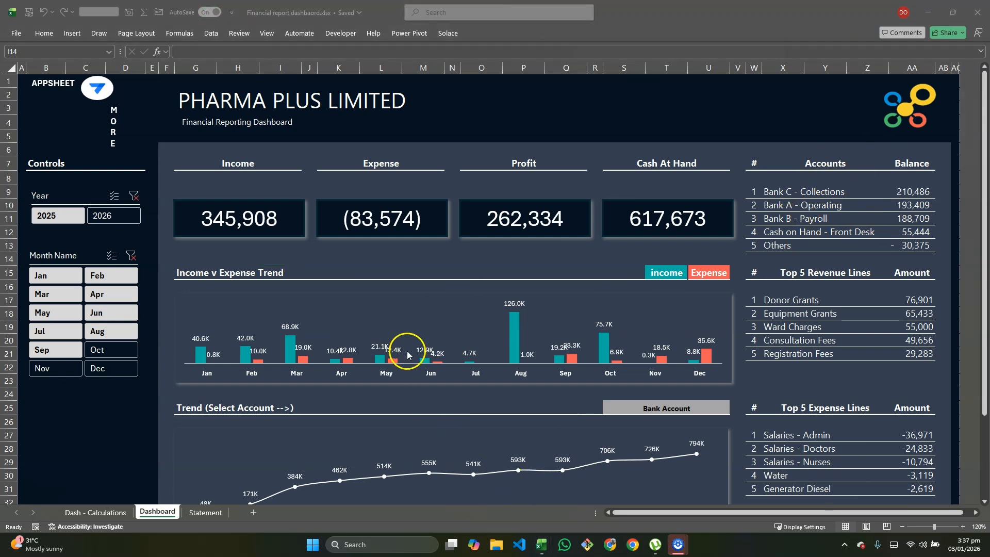
pyautogui.hotkey('alt', 'Tab')
pyautogui.hotkey('alt', 'Tab')
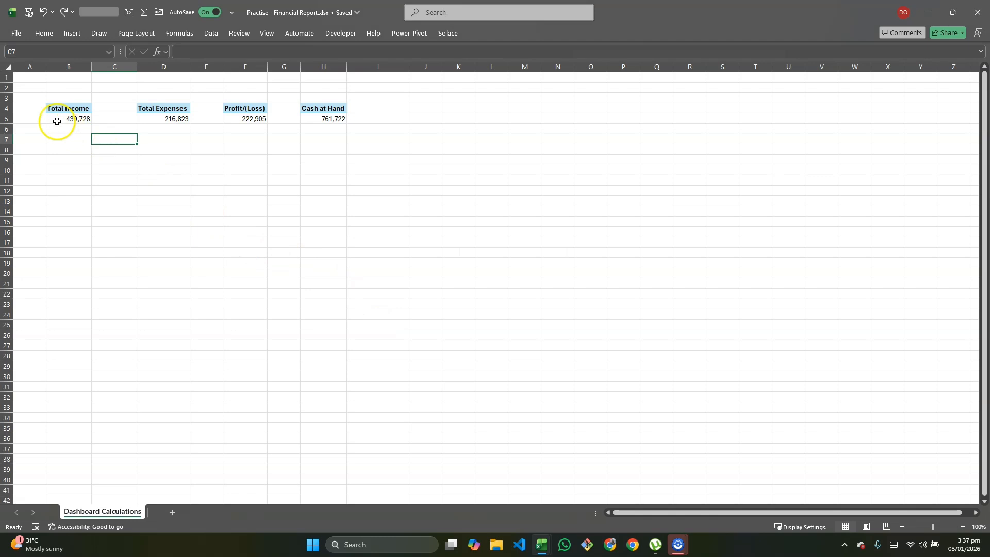
# - Copy the Total Income PivotTable range A3:C6 to A9 and add Name - Main to the copy's rows
pyautogui.moveTo(37, 97); pyautogui.dragTo(94, 131)
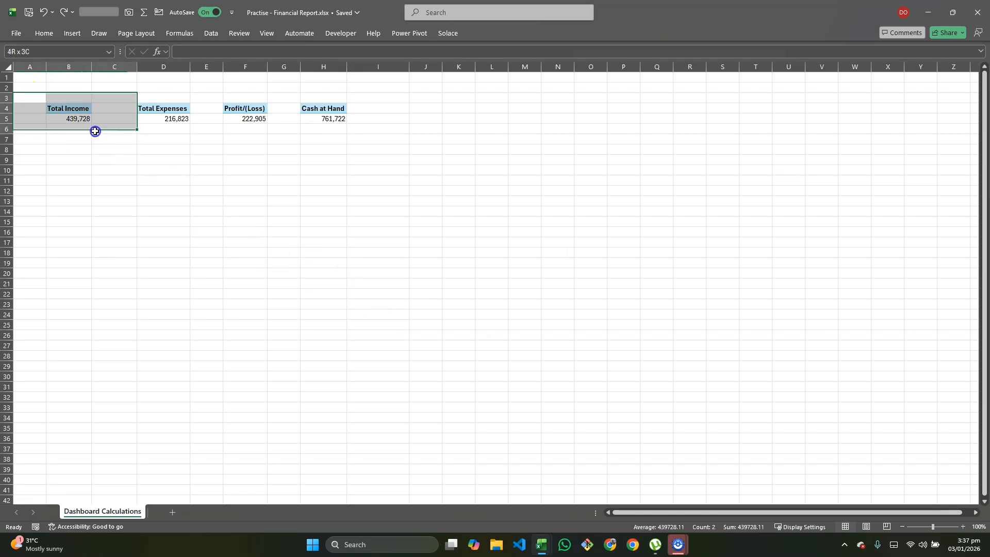
pyautogui.hotkey('ctrl', 'c')
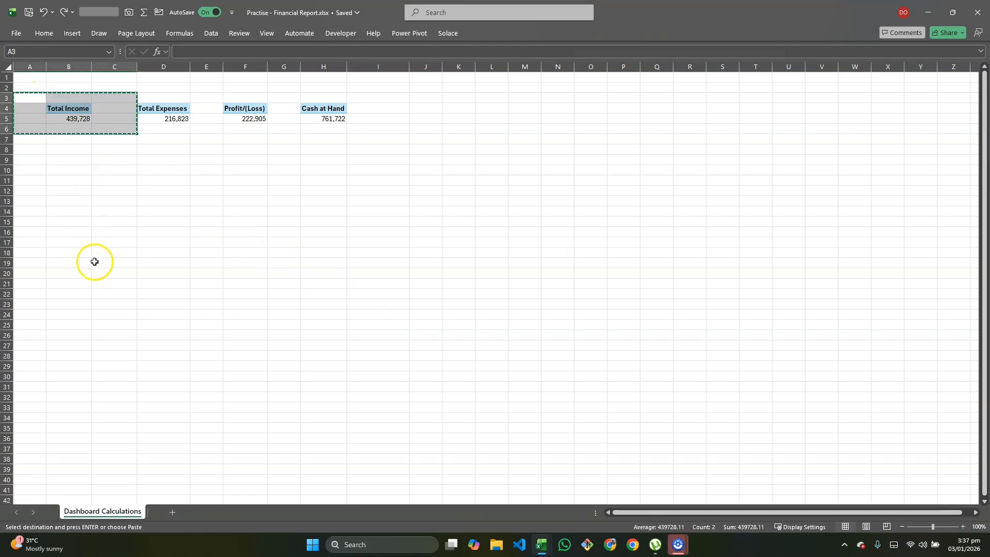
pyautogui.click(37, 159)
pyautogui.hotkey('ctrl', 'v')
pyautogui.click(69, 171)
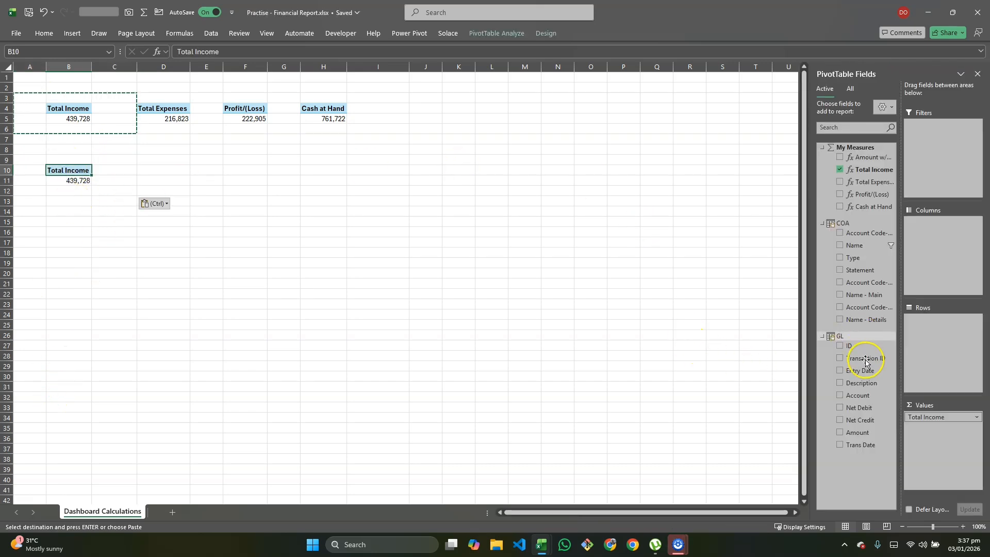
pyautogui.click(854, 294)
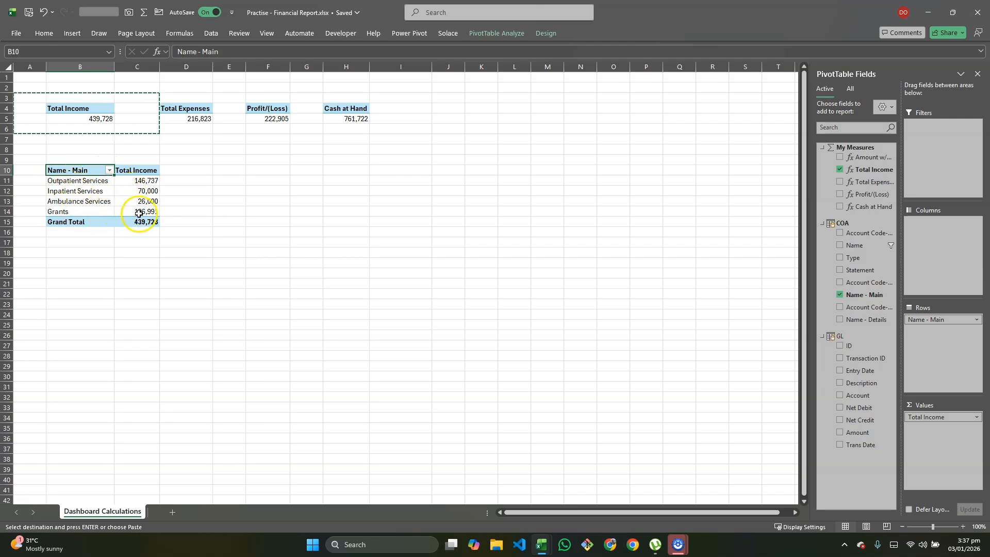
# - Filter Name - Main in the copied PivotTable to the top 5 items by Total Income
pyautogui.click(110, 170)
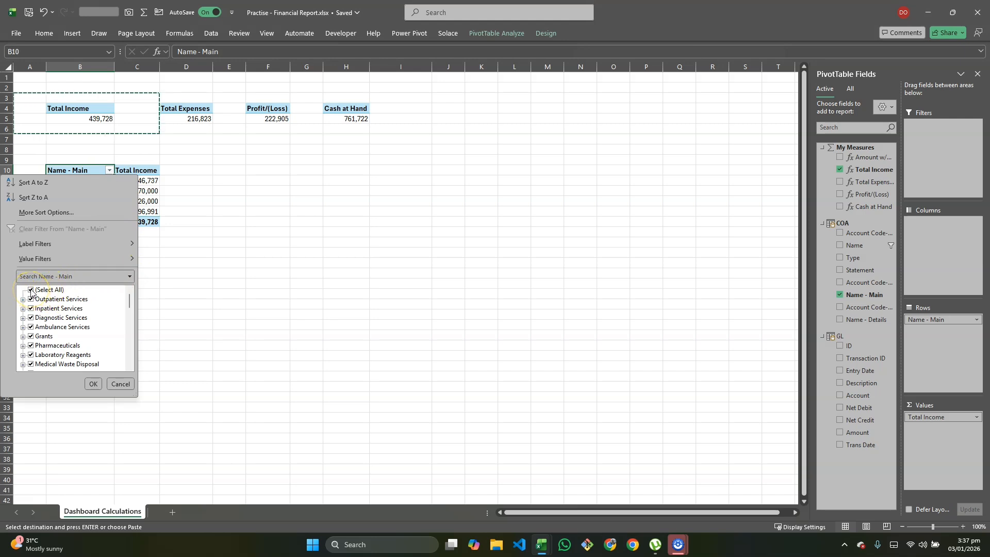
pyautogui.moveTo(83, 263)
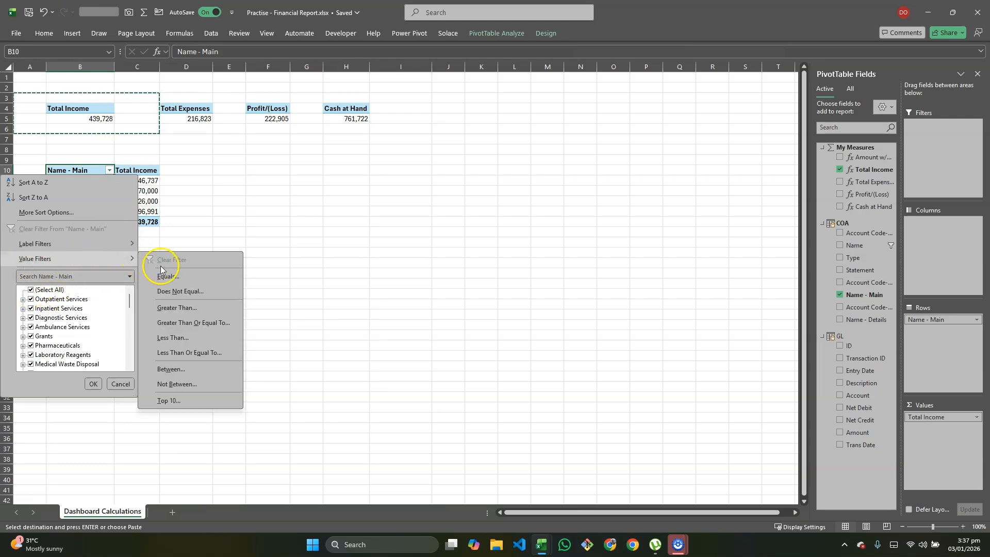
pyautogui.click(170, 399)
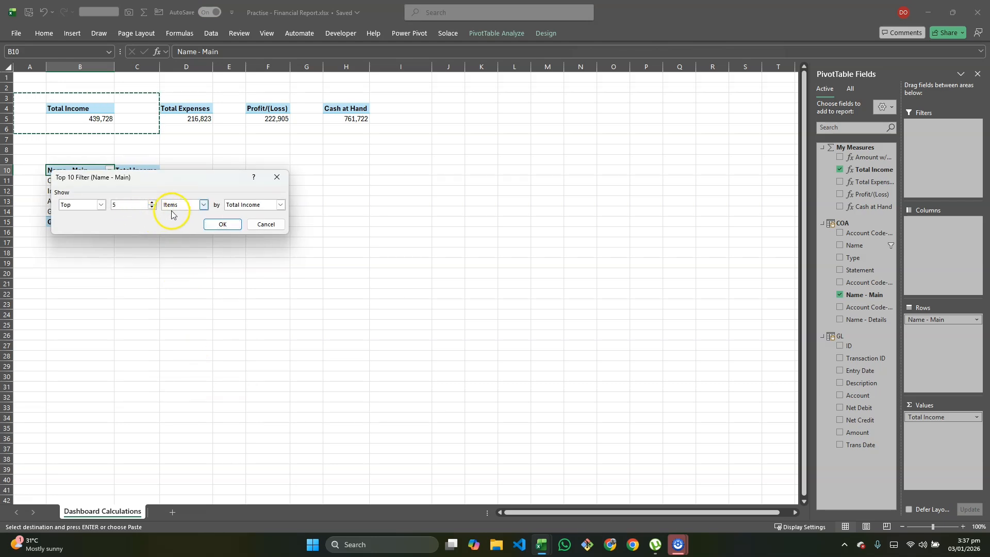
pyautogui.click(223, 224)
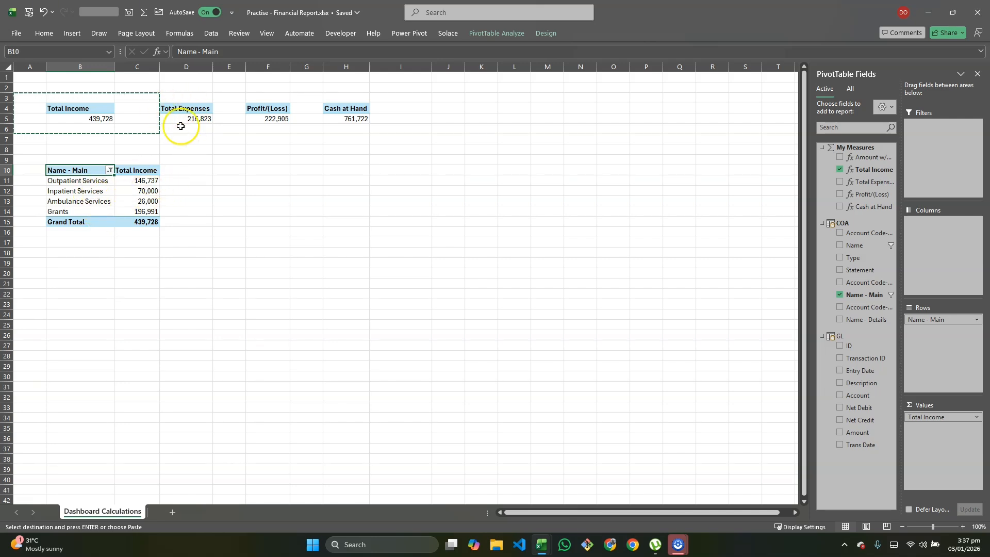
# - Sort the Total Income values by Name - Main from largest to smallest
pyautogui.click(125, 198)
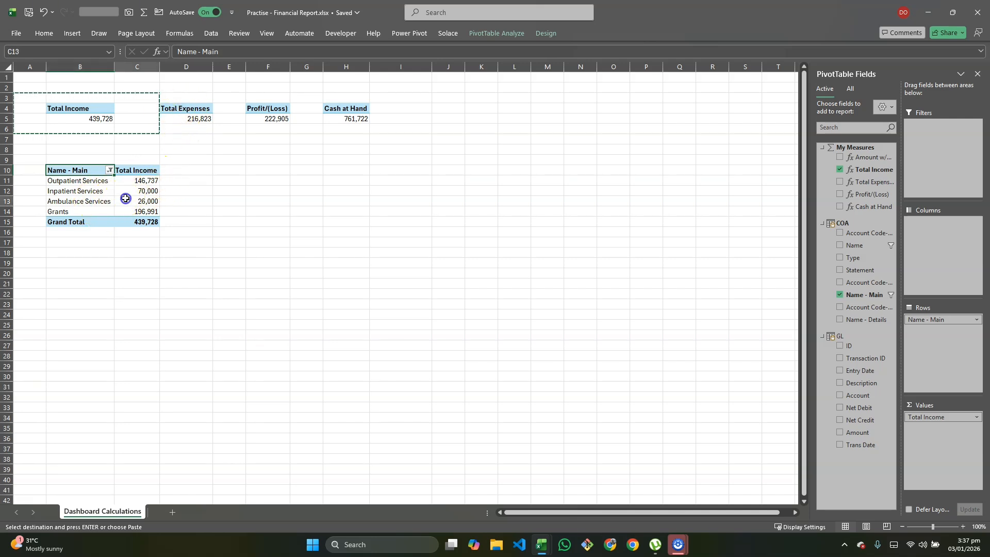
pyautogui.rightClick(126, 199)
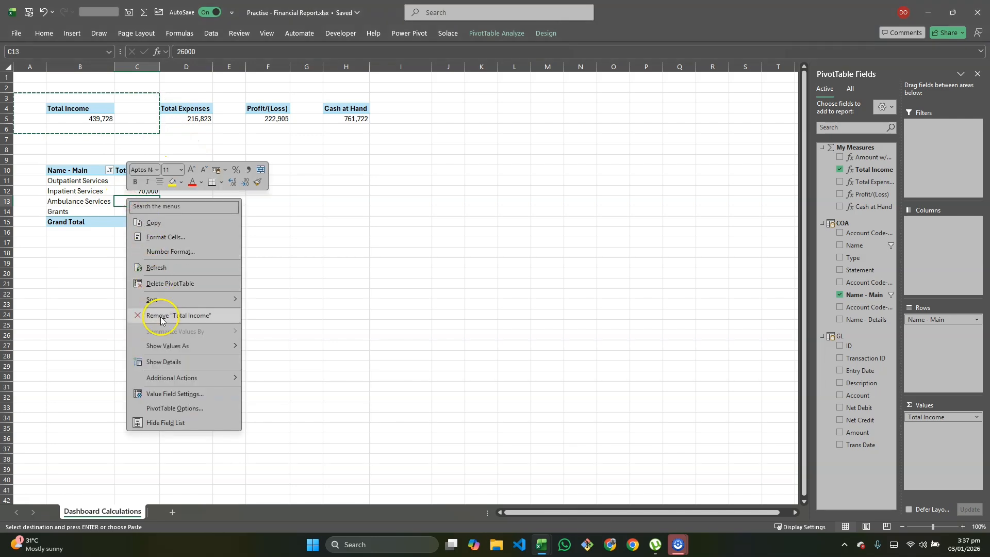
pyautogui.moveTo(221, 300)
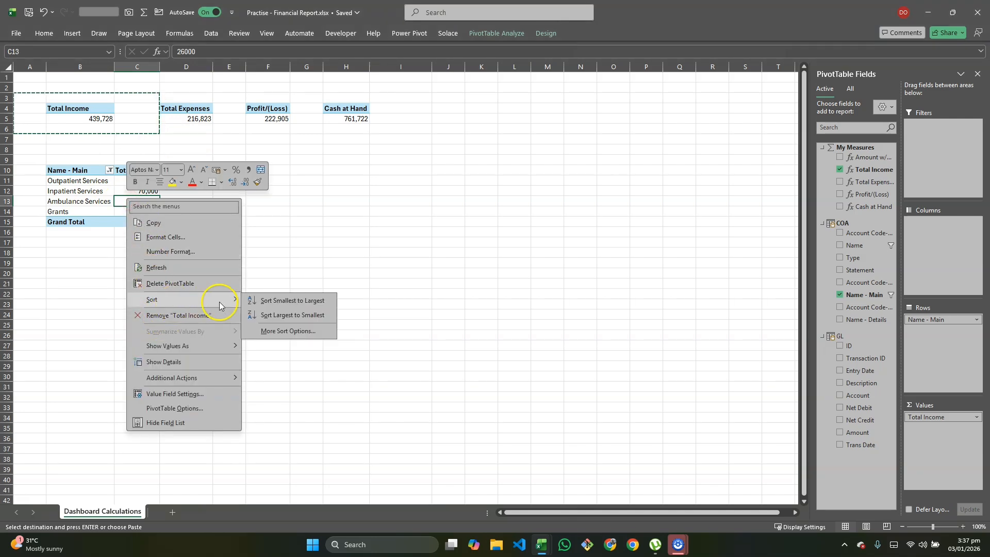
pyautogui.click(296, 316)
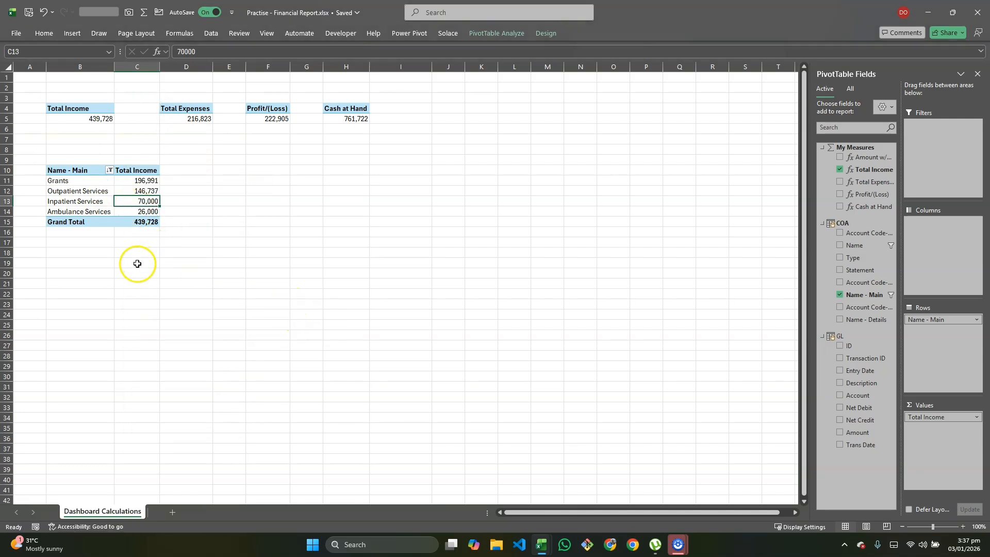
# - Turn off grand totals for rows and columns in the Name - Main income PivotTable
pyautogui.click(81, 191)
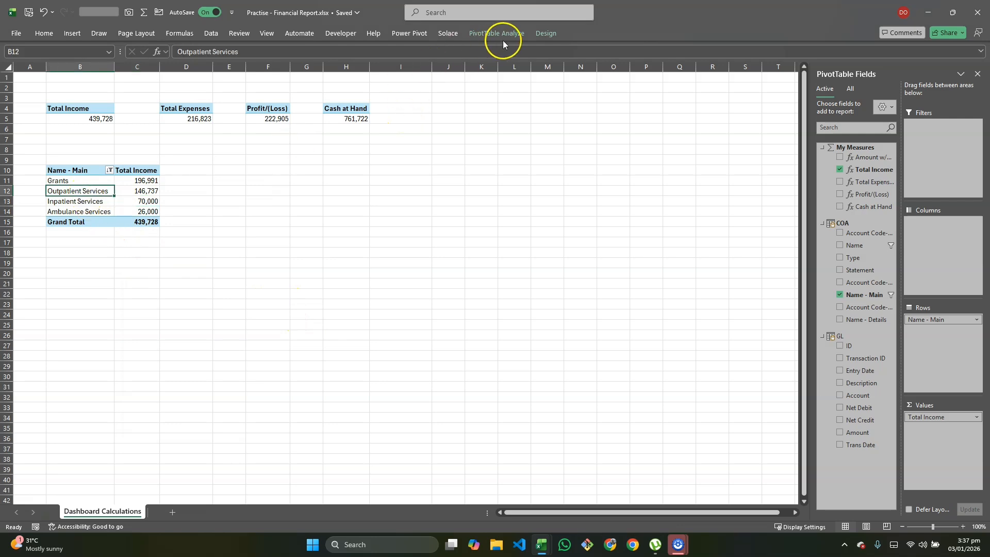
pyautogui.click(546, 33)
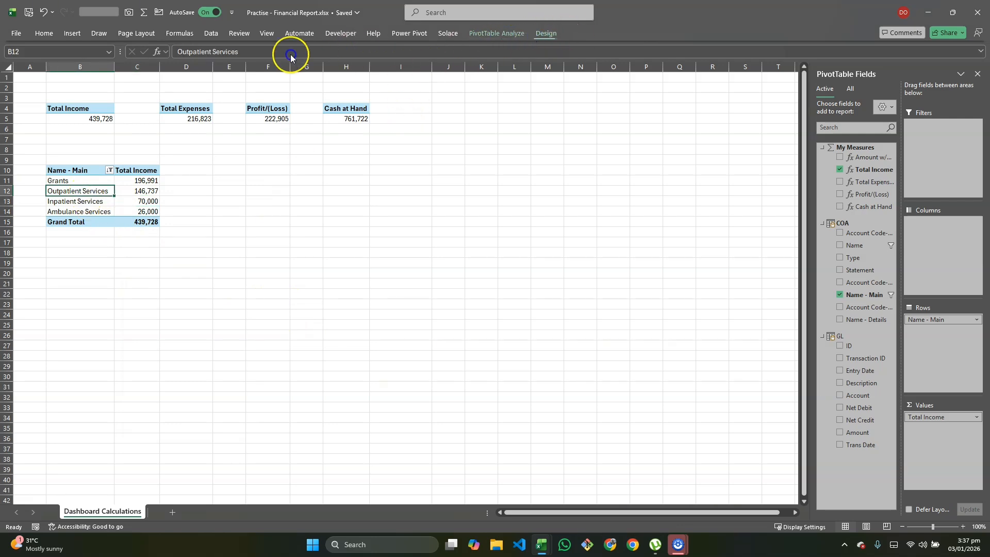
pyautogui.click(51, 76)
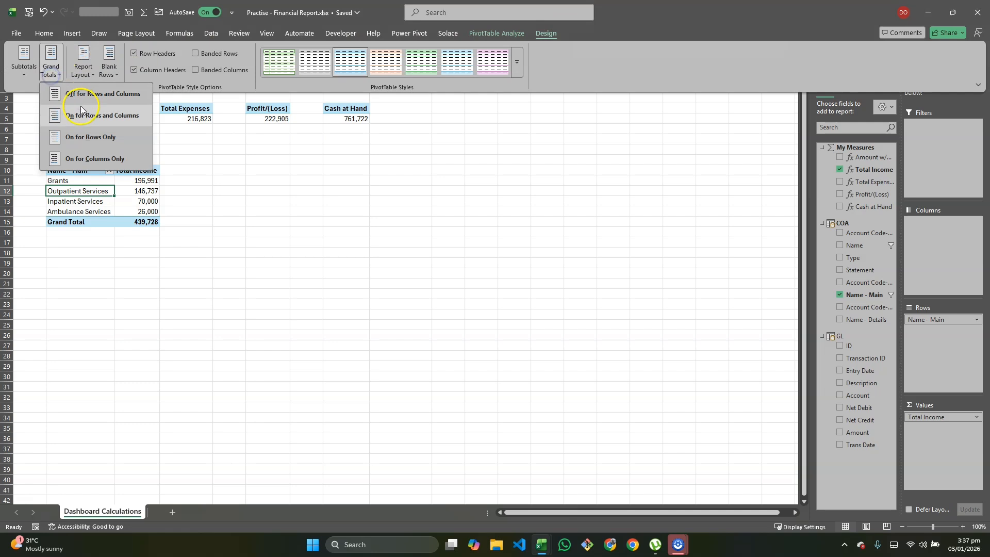
pyautogui.click(107, 96)
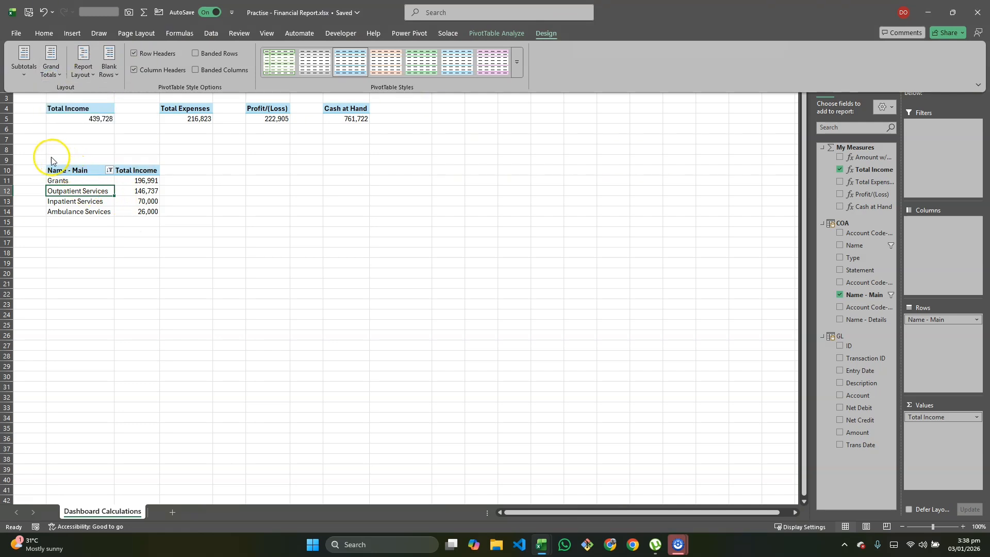
# - Insert a blank column D before the Total Expenses PivotTable
pyautogui.moveTo(86, 161); pyautogui.dragTo(139, 227)
pyautogui.hotkey('ctrl', 'c')
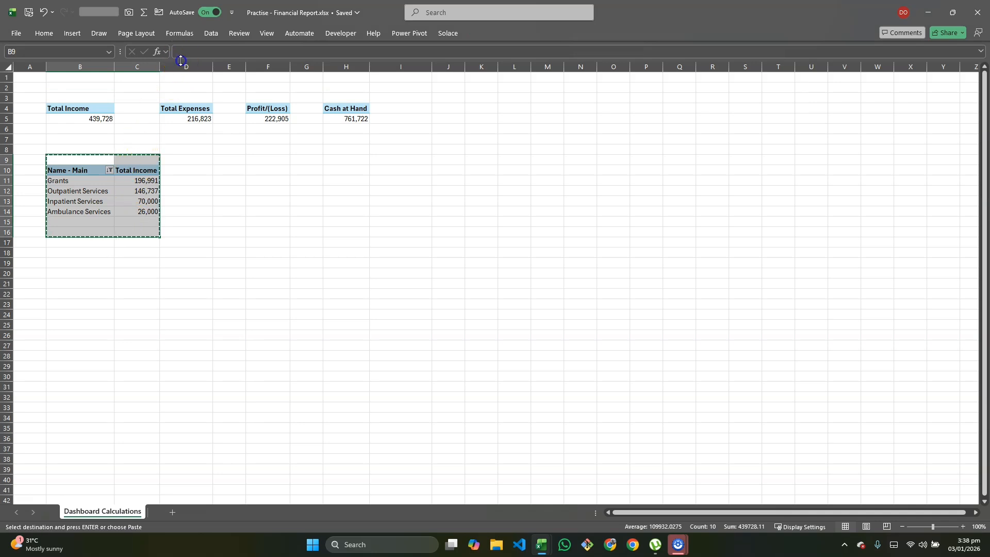
pyautogui.click(183, 67)
pyautogui.rightClick(180, 74)
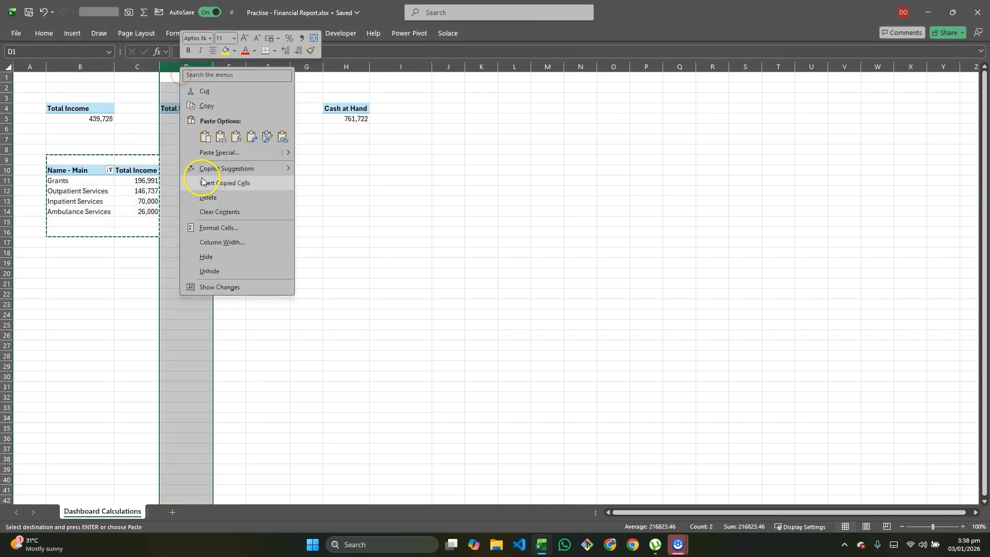
pyautogui.click(202, 182)
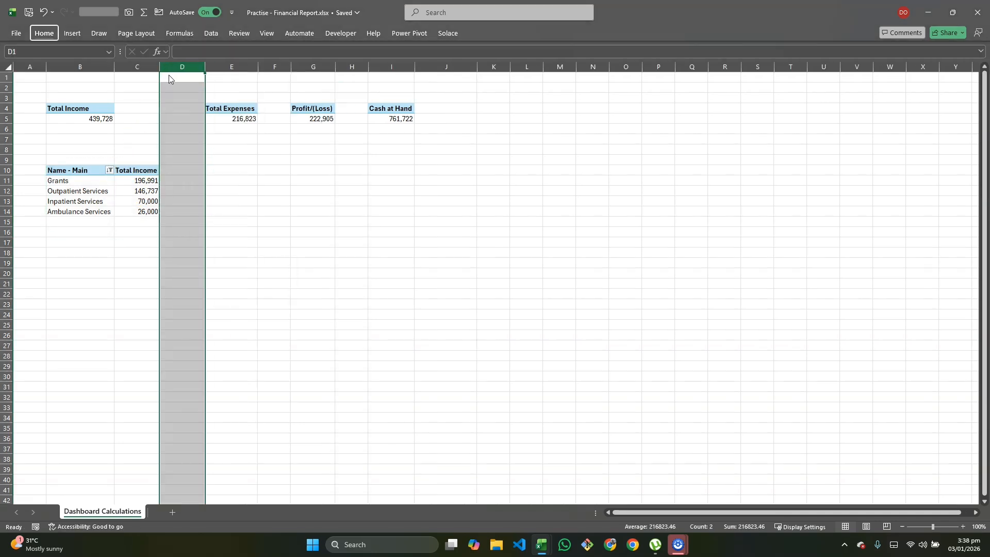
# - Copy the Name - Main income PivotTable range B9:C16 to E9
pyautogui.click(225, 161)
pyautogui.moveTo(63, 160); pyautogui.dragTo(139, 233)
pyautogui.hotkey('ctrl', 'c')
pyautogui.click(230, 159)
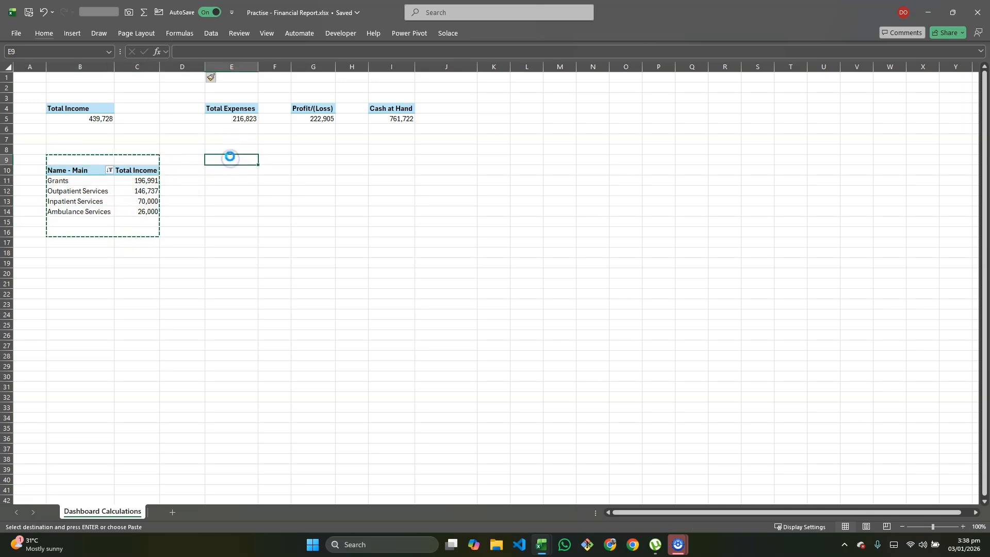
pyautogui.hotkey('ctrl', 'v')
# - Replace Total Income with Total Expenses in the PivotTable at E10 and clear its Name - Main filter
pyautogui.click(251, 182)
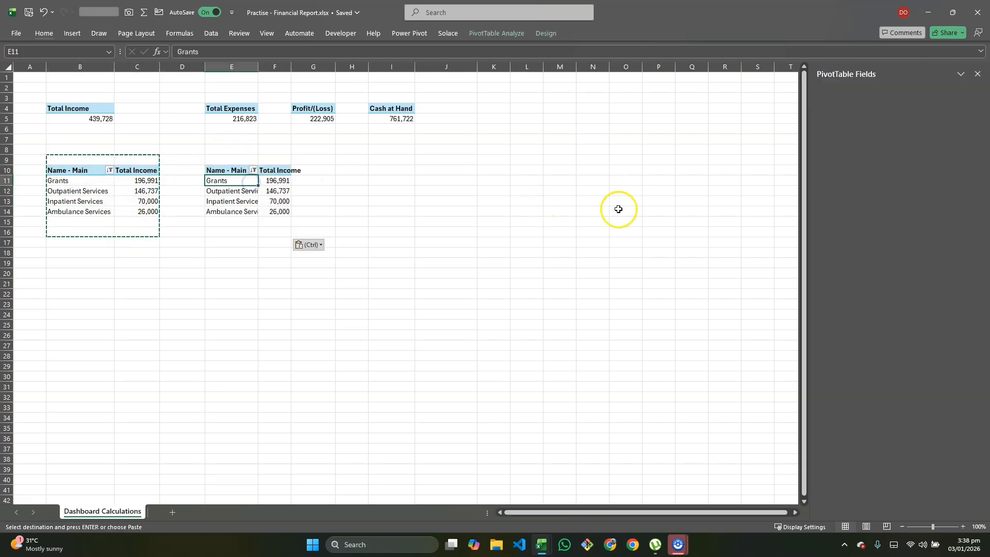
pyautogui.click(840, 169)
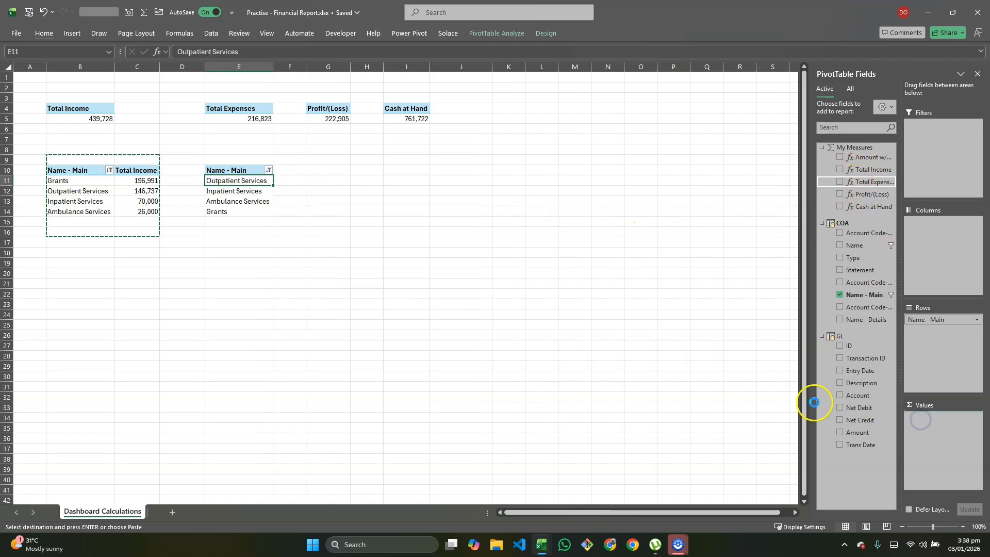
pyautogui.click(243, 175)
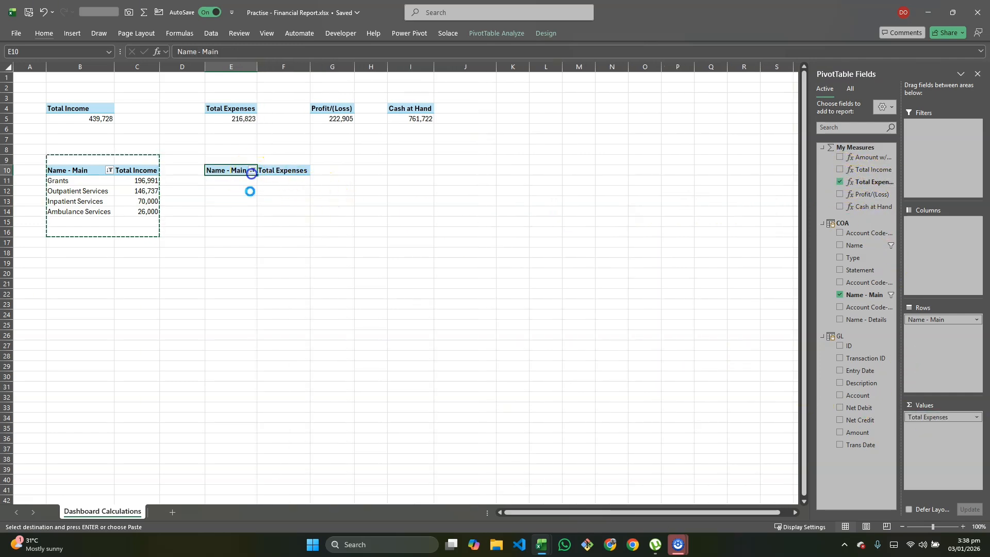
pyautogui.click(251, 171)
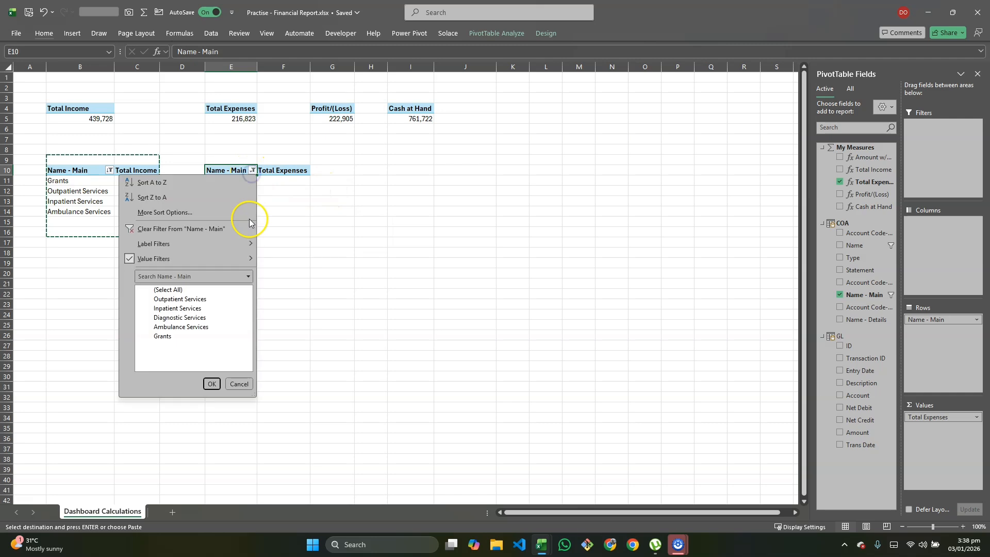
pyautogui.click(135, 229)
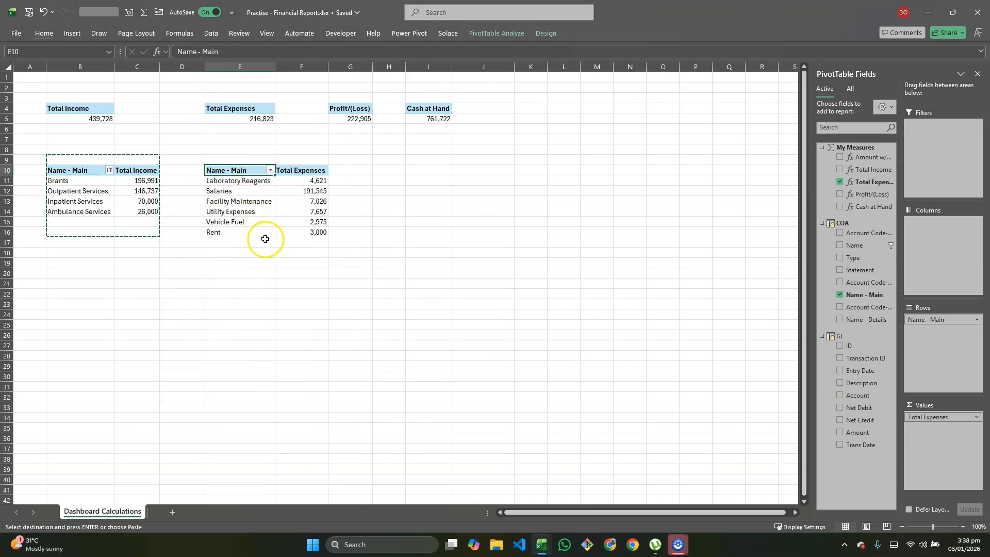
# - Filter Name - Main in the Total Expenses PivotTable at E10 to the top 5 items by Total Expenses
pyautogui.moveTo(304, 181); pyautogui.dragTo(298, 236)
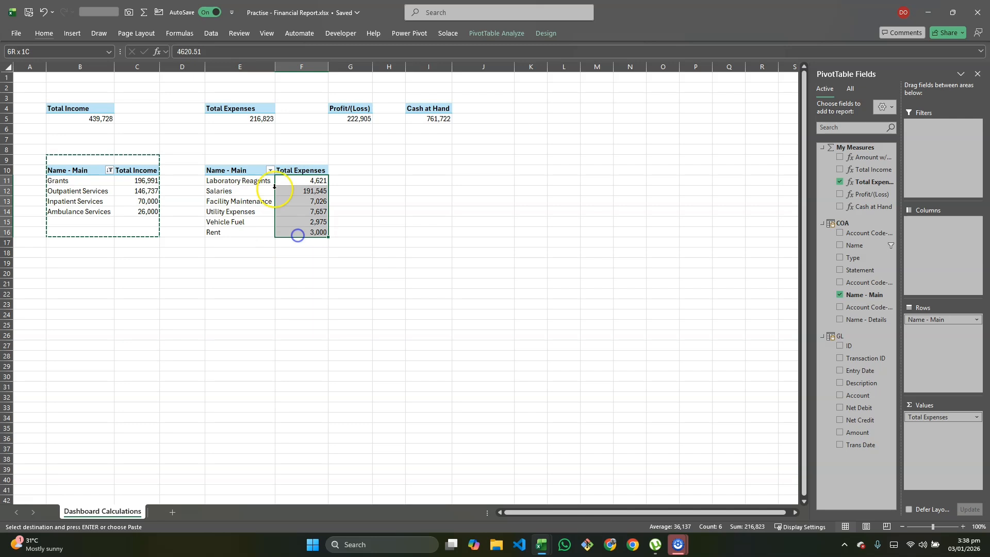
pyautogui.click(270, 171)
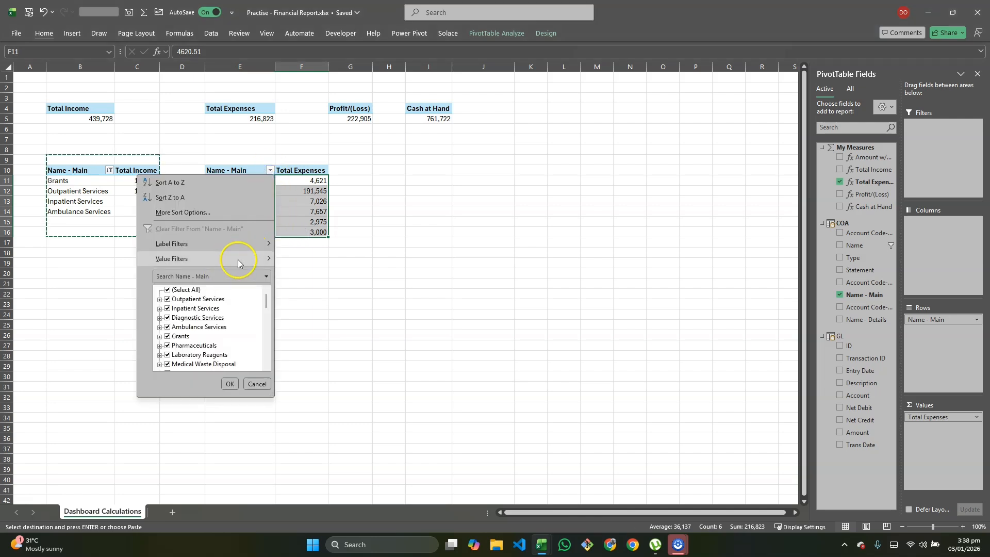
pyautogui.moveTo(238, 259)
pyautogui.click(299, 401)
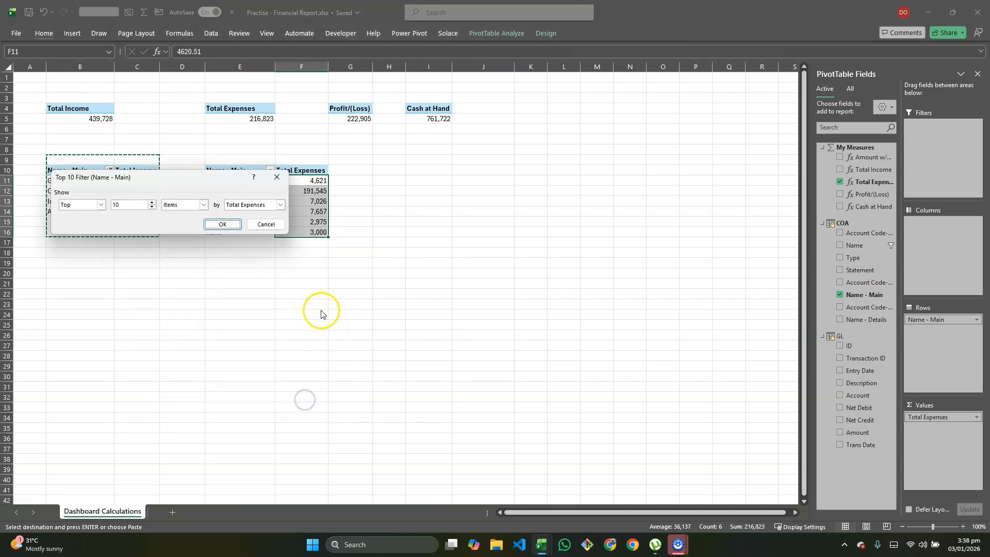
pyautogui.click(119, 208)
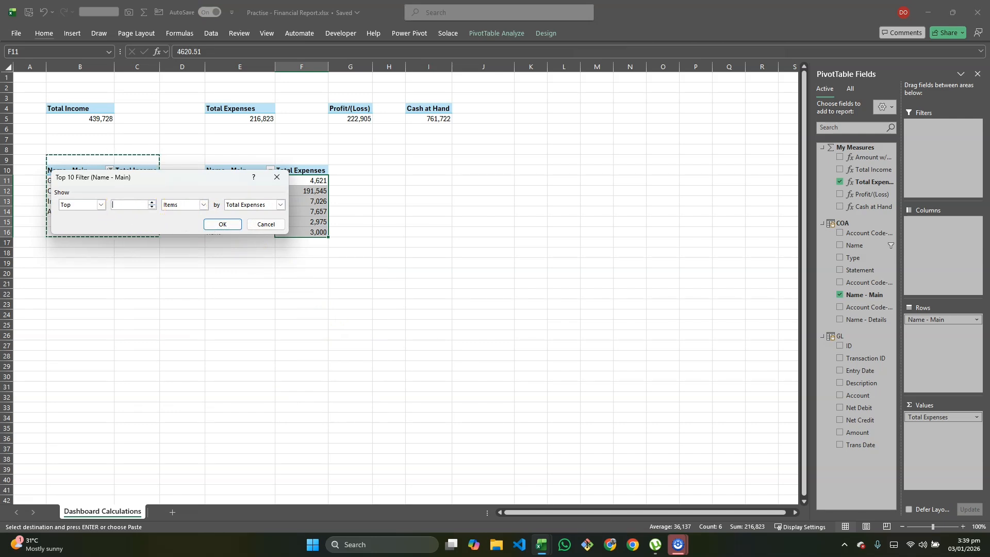
pyautogui.click(241, 227)
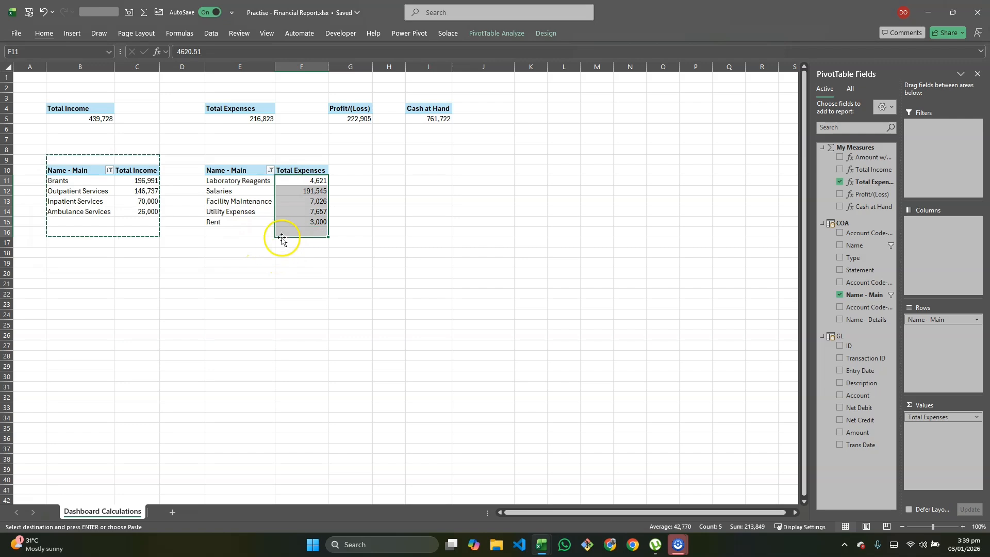
# - Sort the Total Expenses PivotTable's values from largest to smallest
pyautogui.rightClick(308, 209)
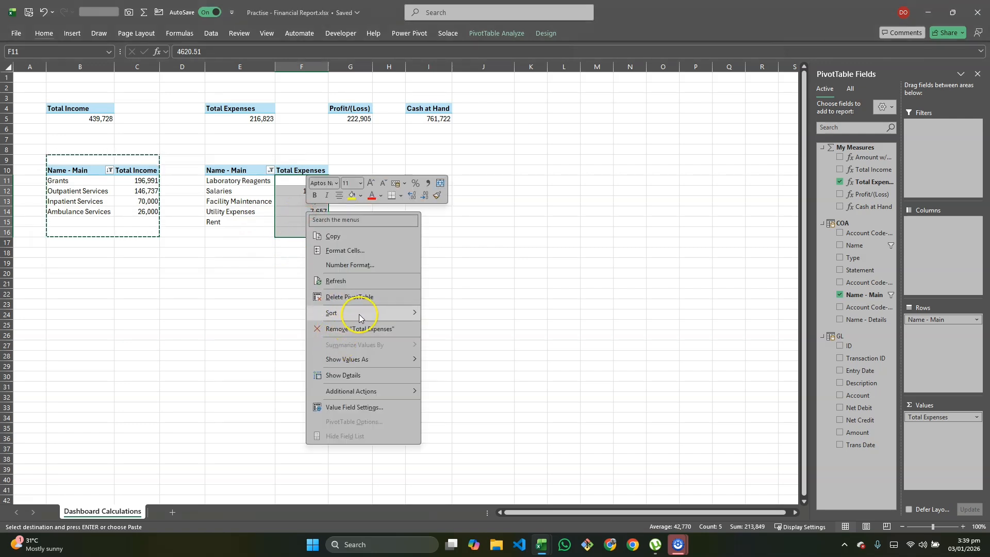
pyautogui.moveTo(362, 318)
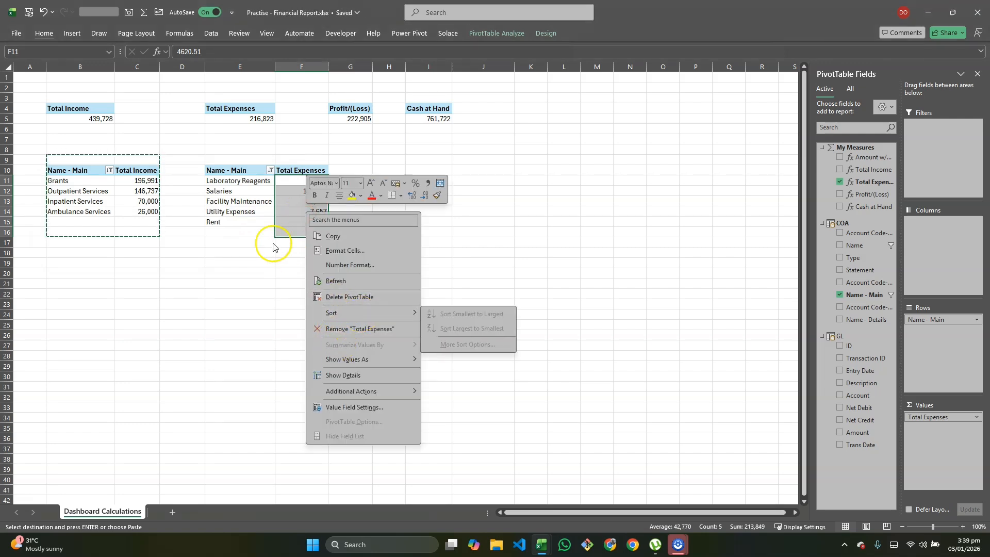
pyautogui.click(298, 199)
pyautogui.click(317, 201)
pyautogui.rightClick(321, 204)
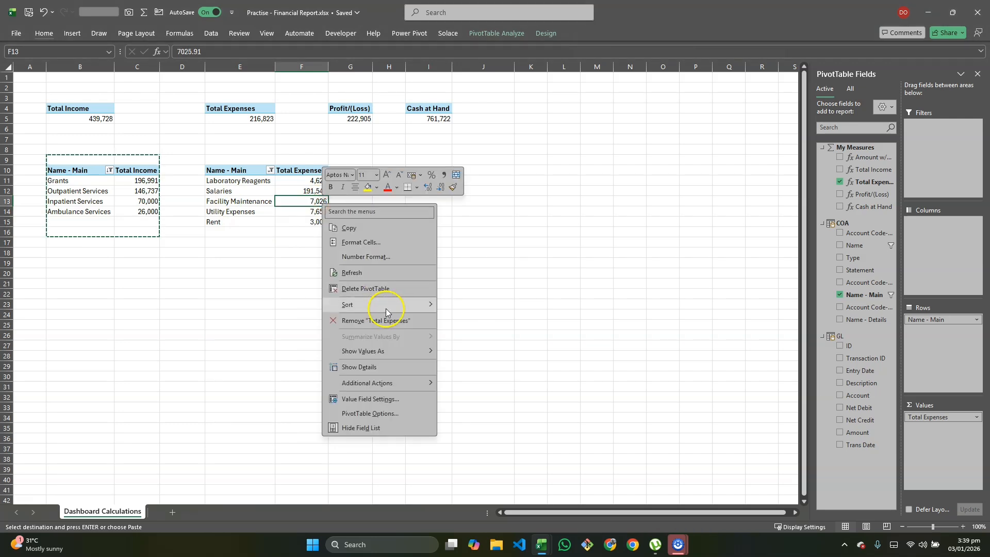
pyautogui.click(462, 318)
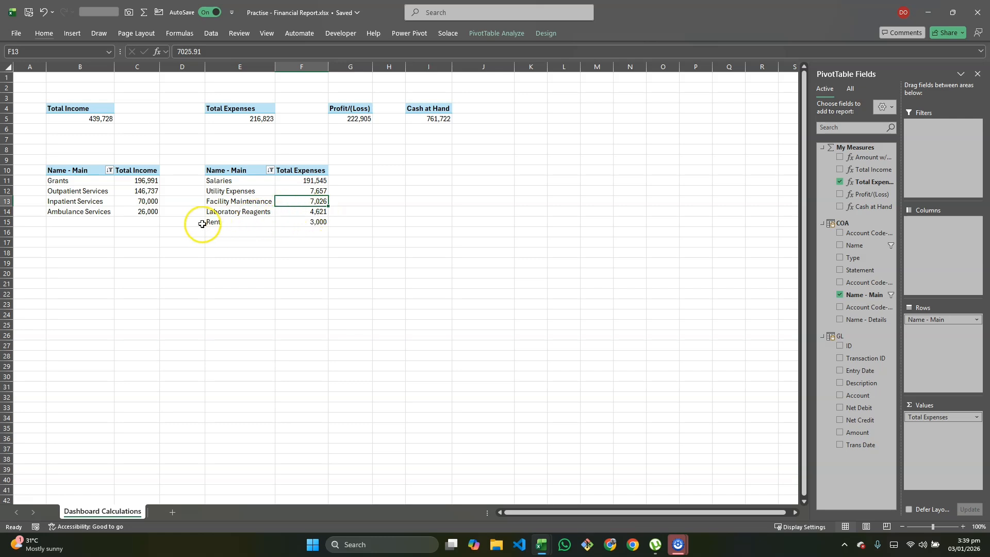
# - Check the finished Financial report dashboard workbook, and copy the income PivotTable range B9:C15 to B20 in the practice workbook
pyautogui.moveTo(326, 223)
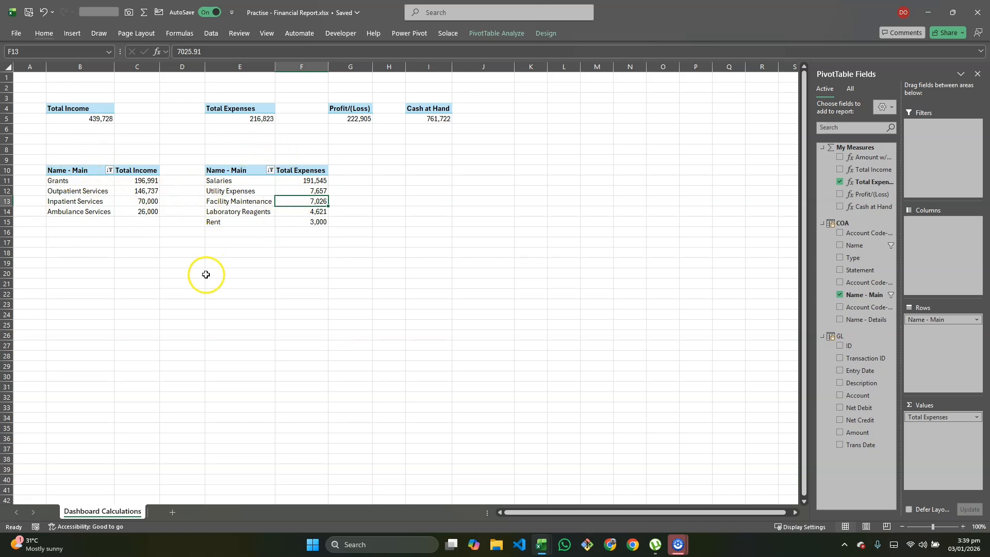
pyautogui.hotkey('alt', 'Tab')
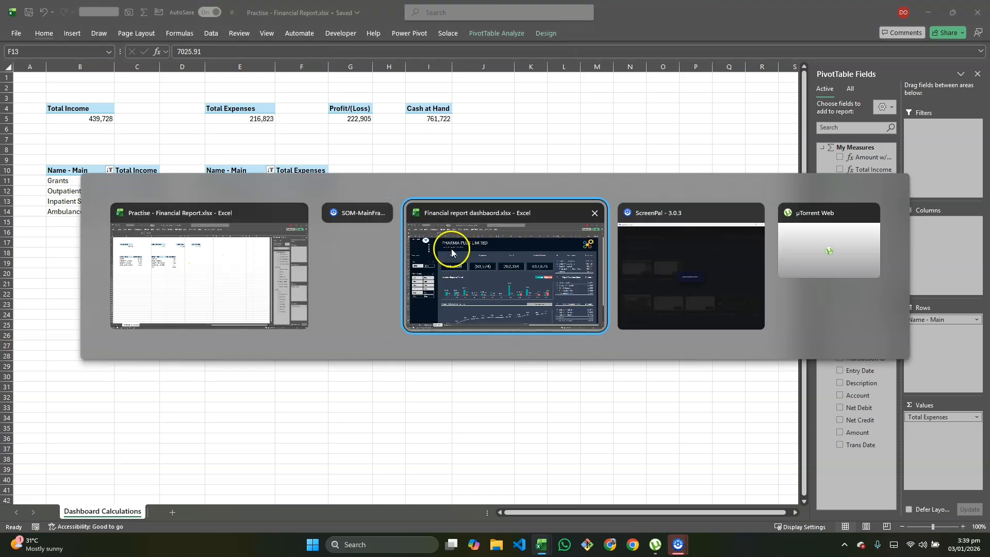
pyautogui.click(431, 243)
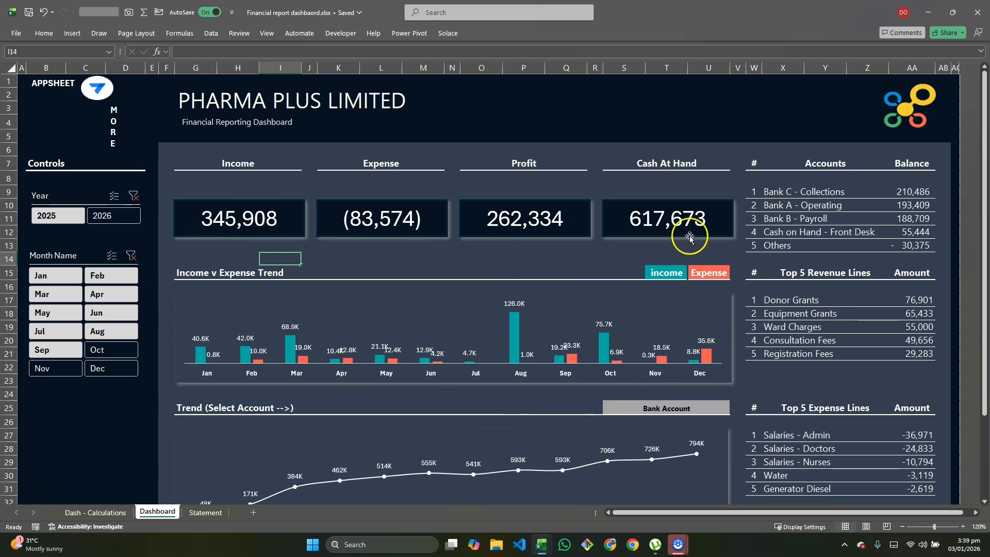
pyautogui.hotkey('alt', 'Tab')
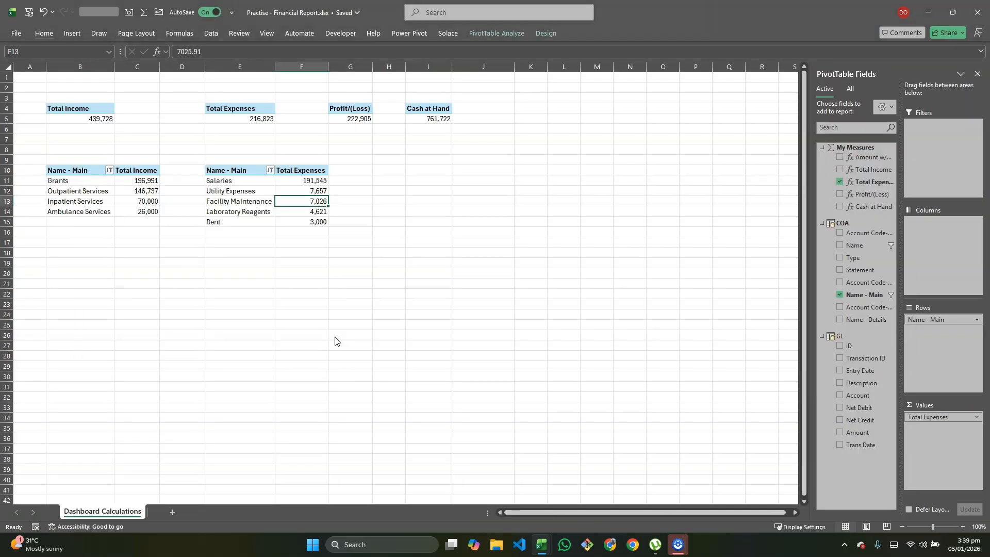
pyautogui.moveTo(54, 158); pyautogui.dragTo(155, 223)
pyautogui.hotkey('ctrl', 'c')
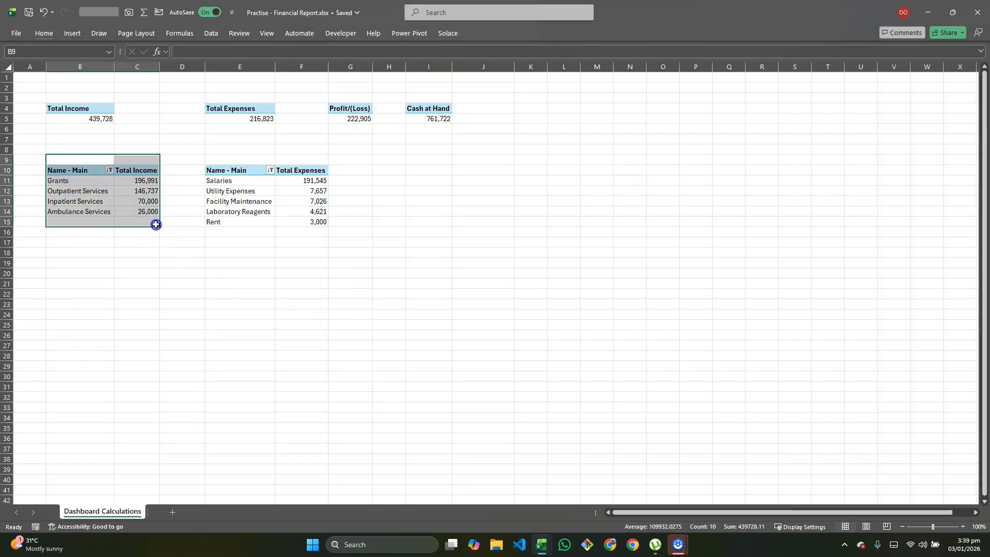
pyautogui.click(64, 274)
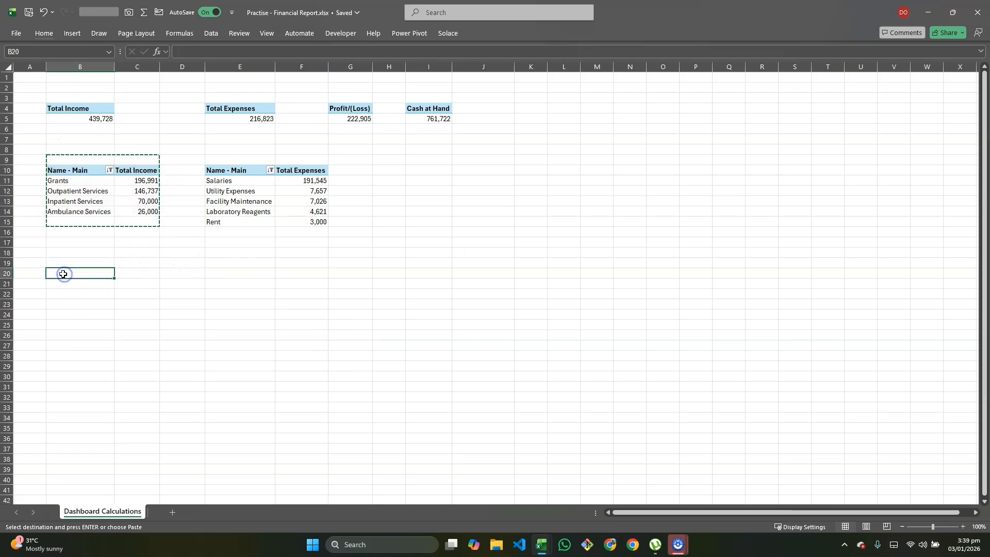
pyautogui.hotkey('ctrl', 'v')
pyautogui.click(82, 305)
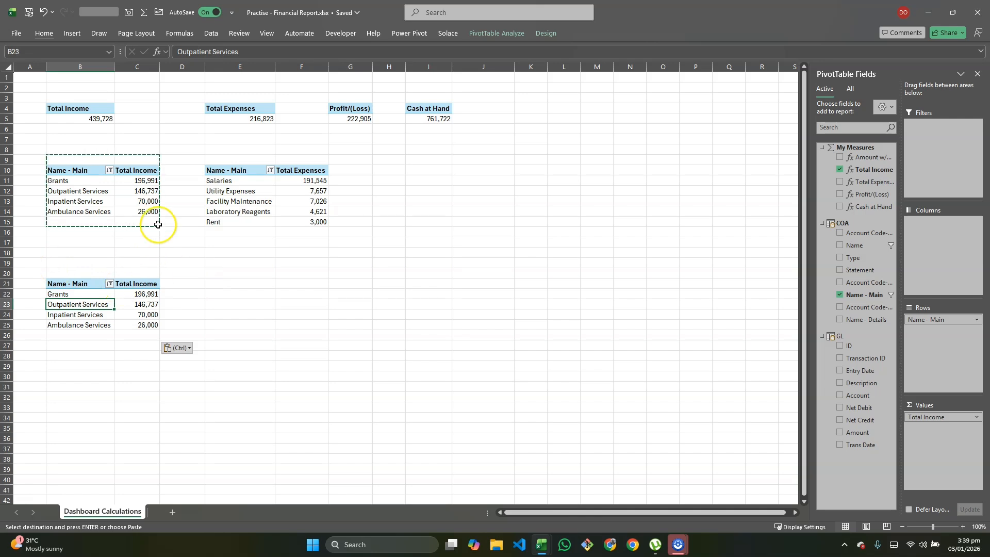
# - Remove Name - Main and Total Income from the copied PivotTable at B21 and add Month Name from the Calendar table as rows
pyautogui.click(840, 295)
pyautogui.click(840, 170)
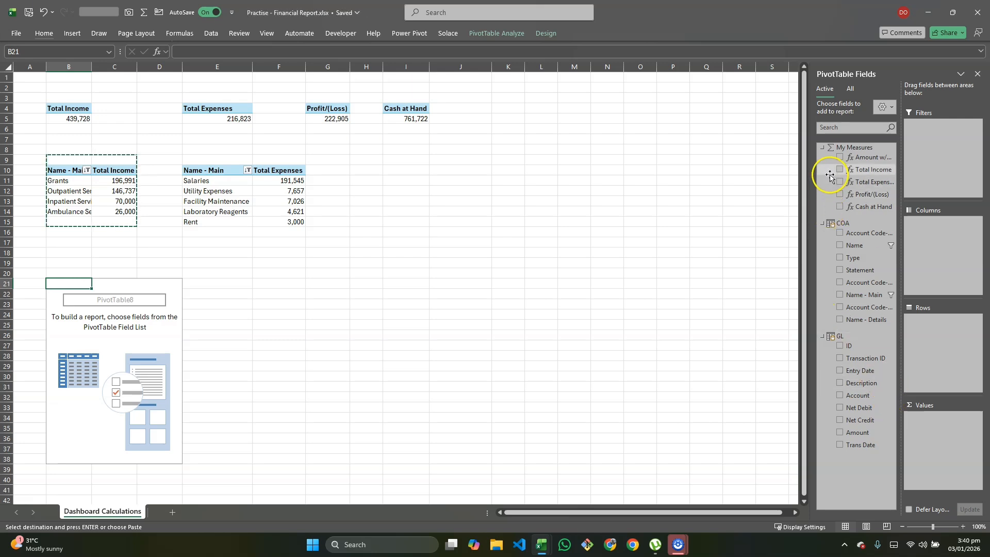
pyautogui.click(850, 90)
pyautogui.click(830, 163)
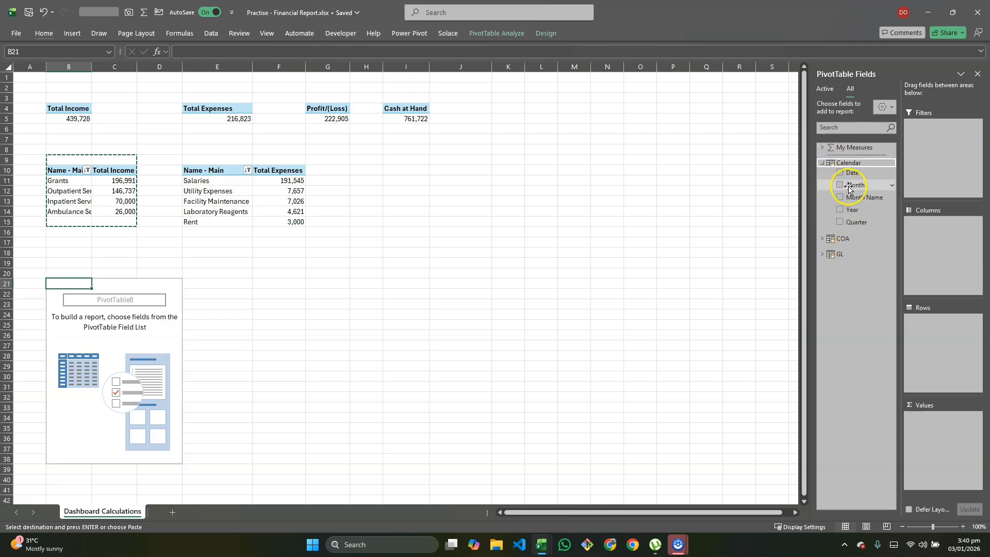
pyautogui.moveTo(862, 198); pyautogui.dragTo(890, 221)
pyautogui.moveTo(950, 324); pyautogui.dragTo(950, 324)
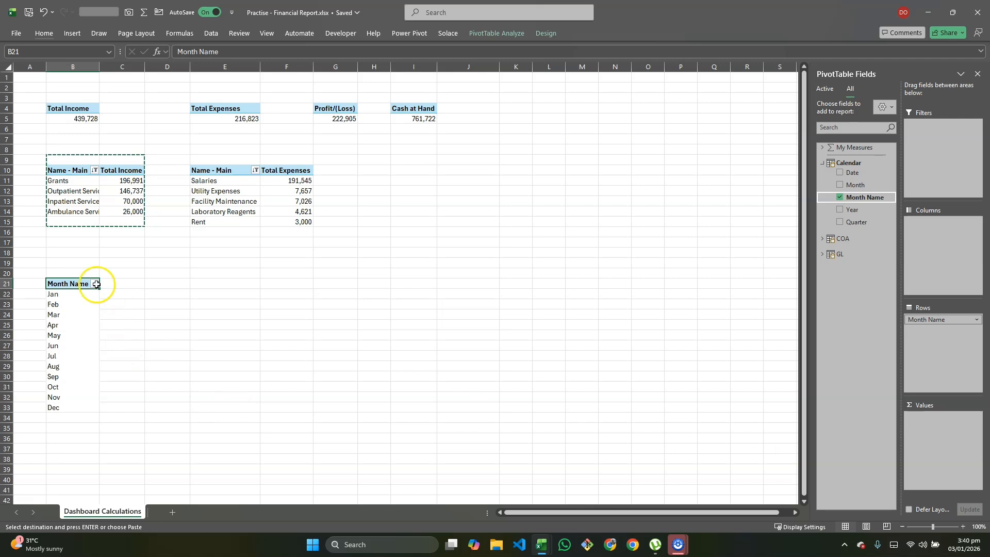
# - Add the Total Income and Total Expenses measures as values in the Month Name PivotTable
pyautogui.click(823, 147)
pyautogui.moveTo(871, 170); pyautogui.dragTo(921, 427)
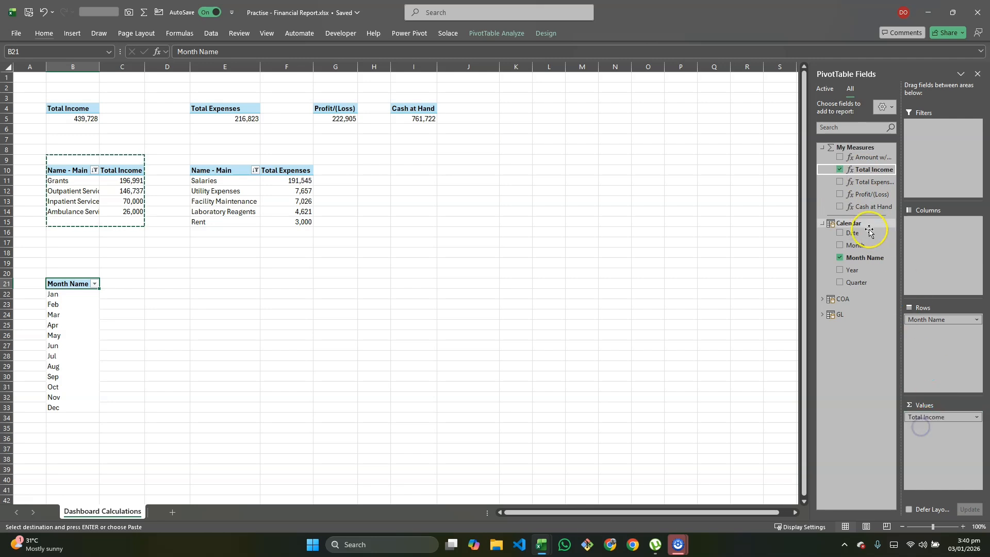
pyautogui.moveTo(866, 183); pyautogui.dragTo(934, 427)
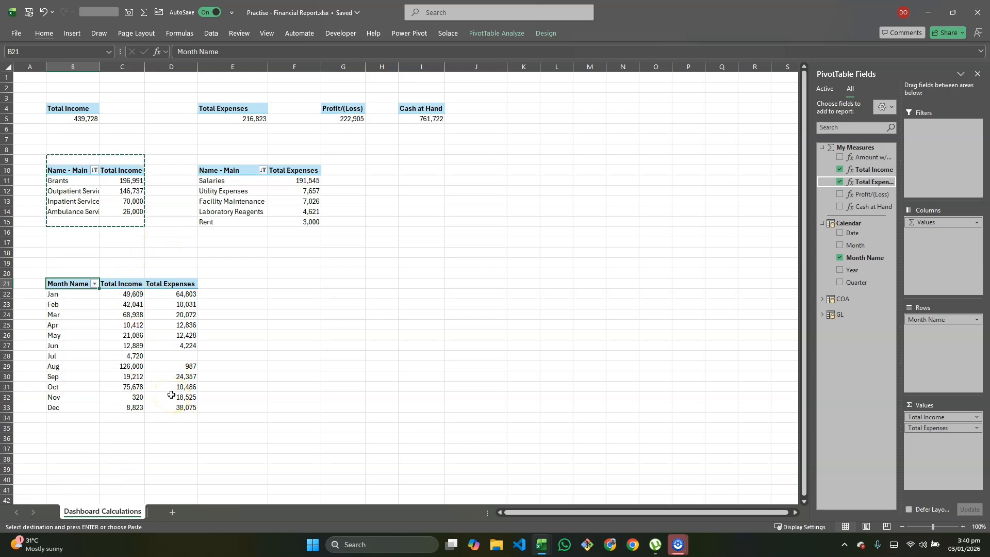
pyautogui.moveTo(171, 394)
pyautogui.moveTo(119, 391)
pyautogui.click(75, 287)
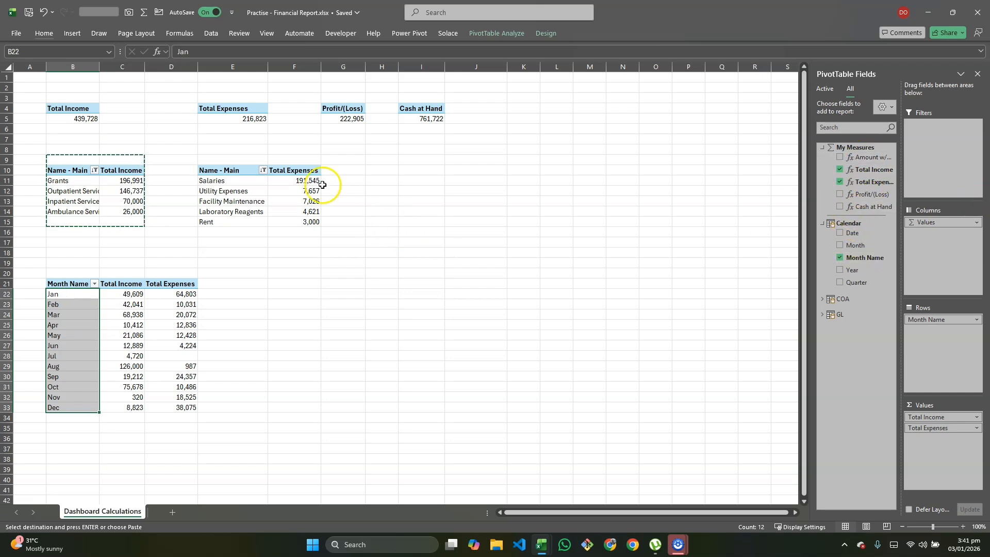
# - Copy the Total Expenses PivotTable range E9:G16 to I9 and clear the copy's Name - Main filter
pyautogui.moveTo(227, 157); pyautogui.dragTo(325, 233)
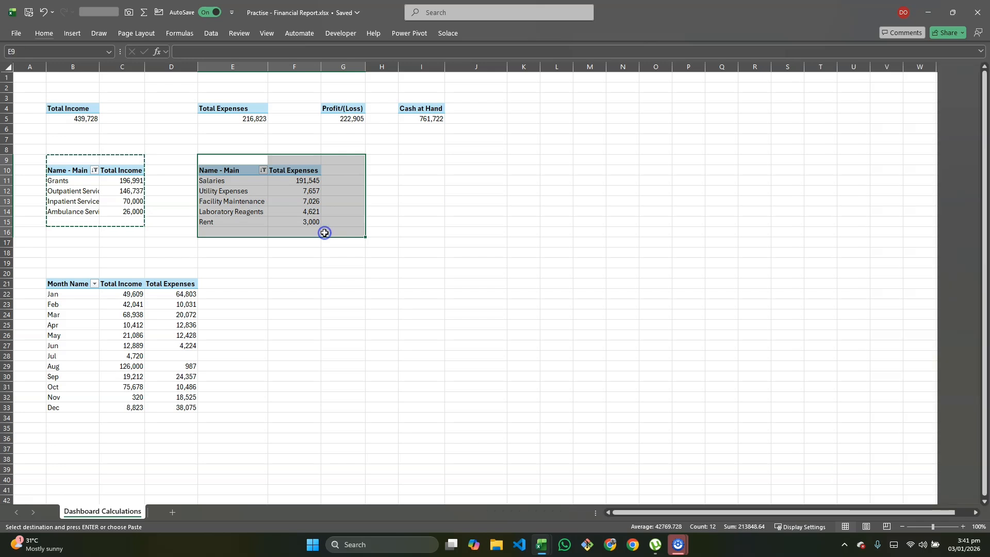
pyautogui.hotkey('ctrl', 'c')
pyautogui.click(419, 161)
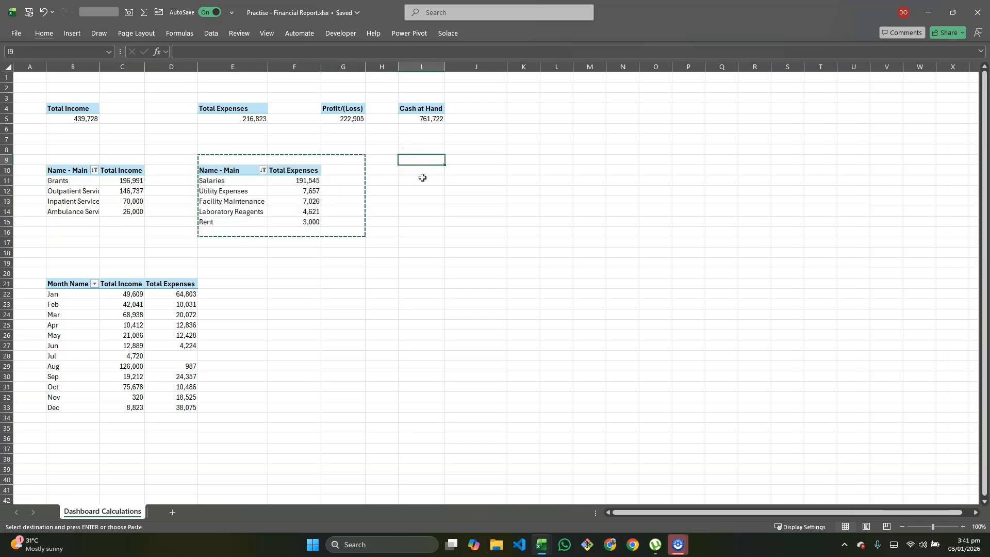
pyautogui.hotkey('ctrl', 'v')
pyautogui.click(420, 171)
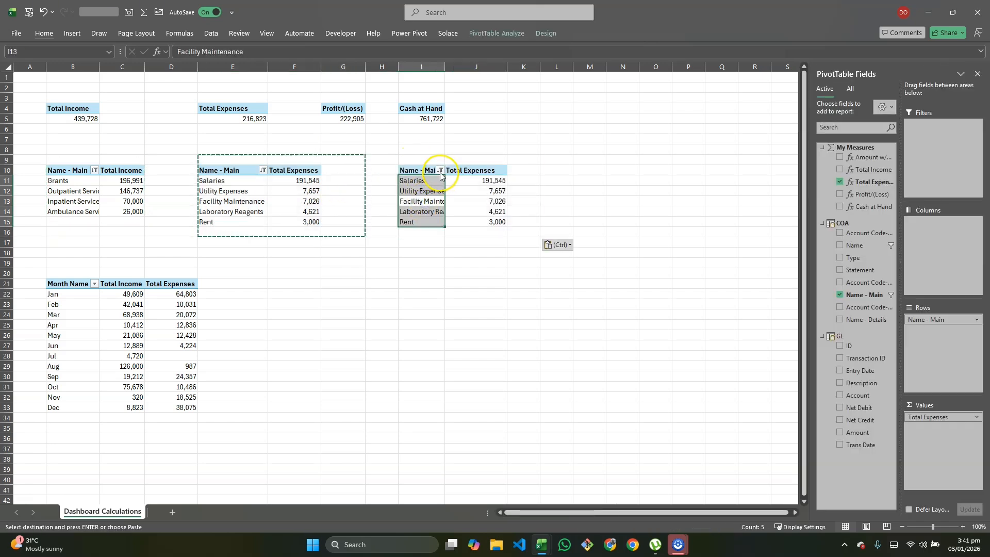
pyautogui.click(440, 171)
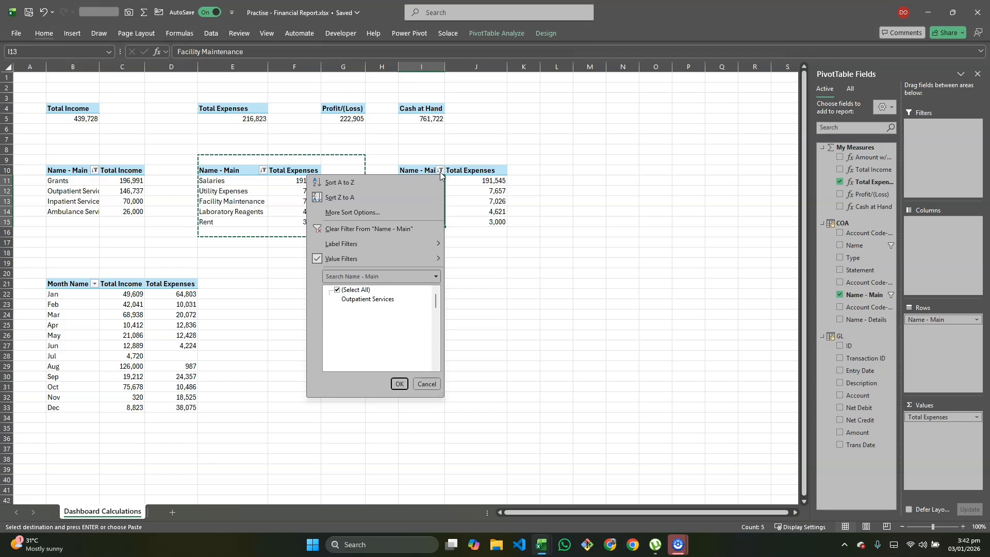
pyautogui.click(381, 229)
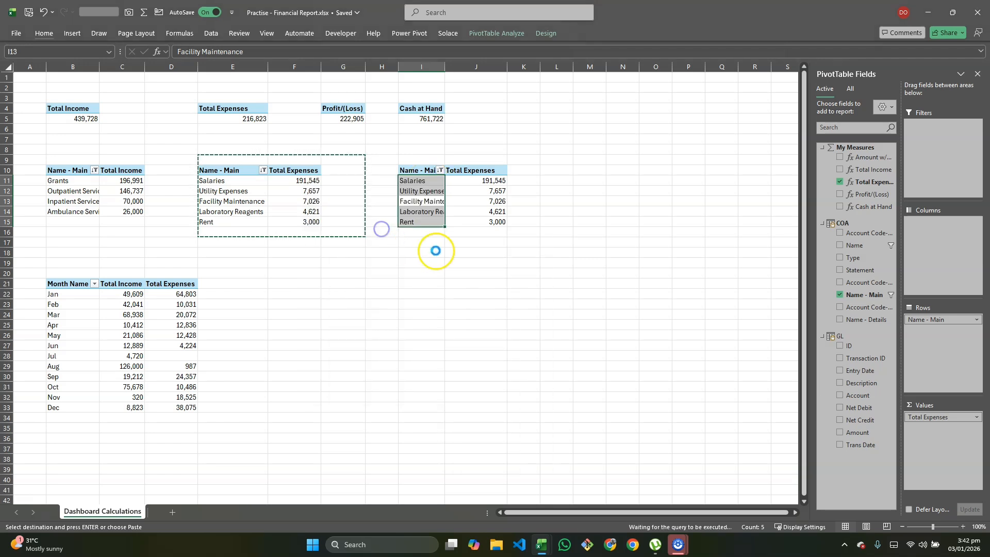
# - Replace the fields of the PivotTable at I10 with Name - Details as rows and Cash at Hand as values
pyautogui.click(492, 202)
pyautogui.click(840, 182)
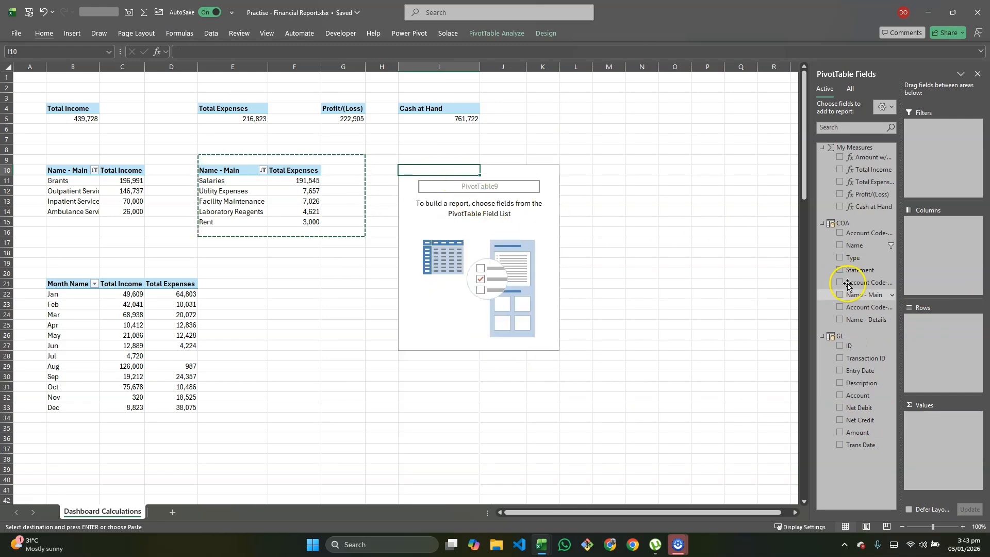
pyautogui.click(872, 320)
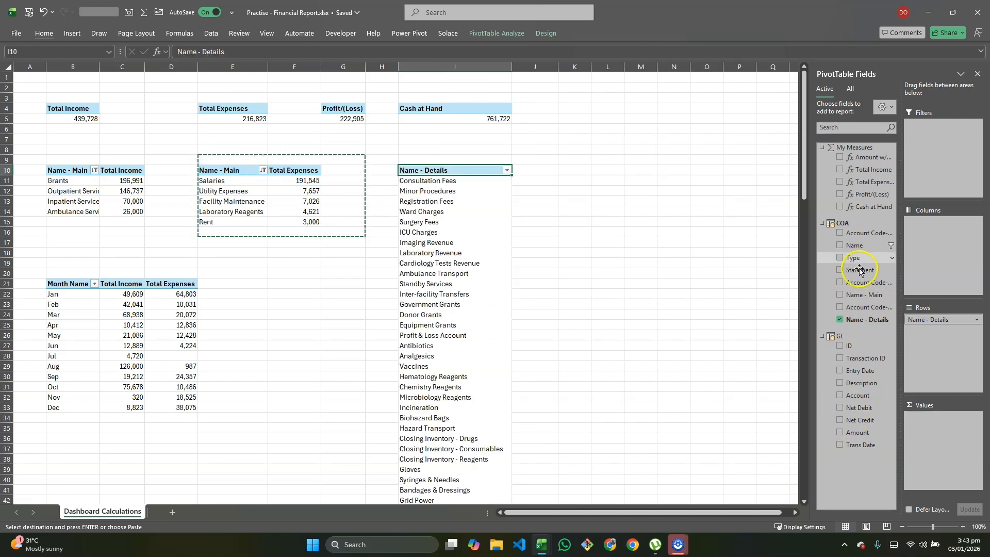
pyautogui.moveTo(872, 209); pyautogui.dragTo(939, 425)
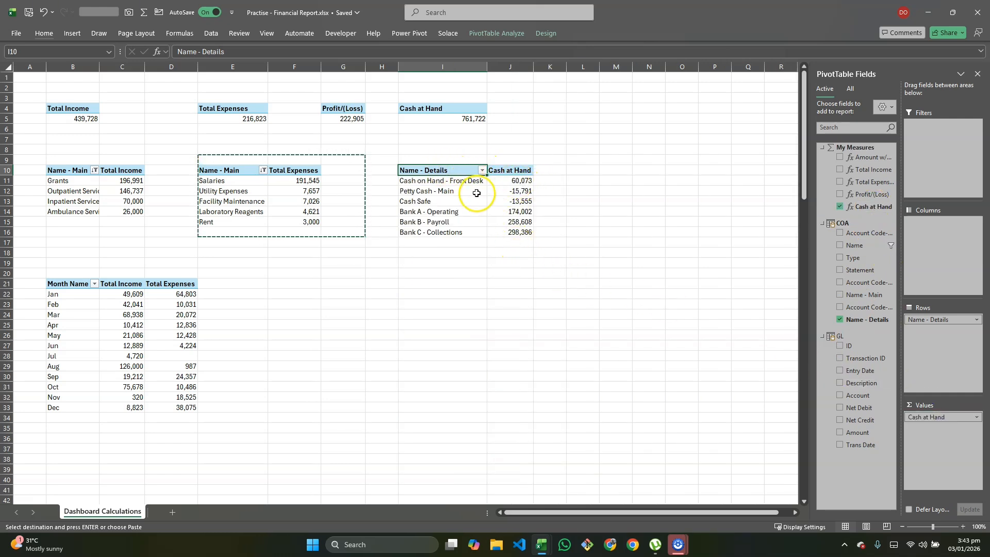
# - Filter the Name - Details PivotTable to the top 4 items by Cash at Hand
pyautogui.click(509, 184)
pyautogui.moveTo(509, 187); pyautogui.dragTo(507, 233)
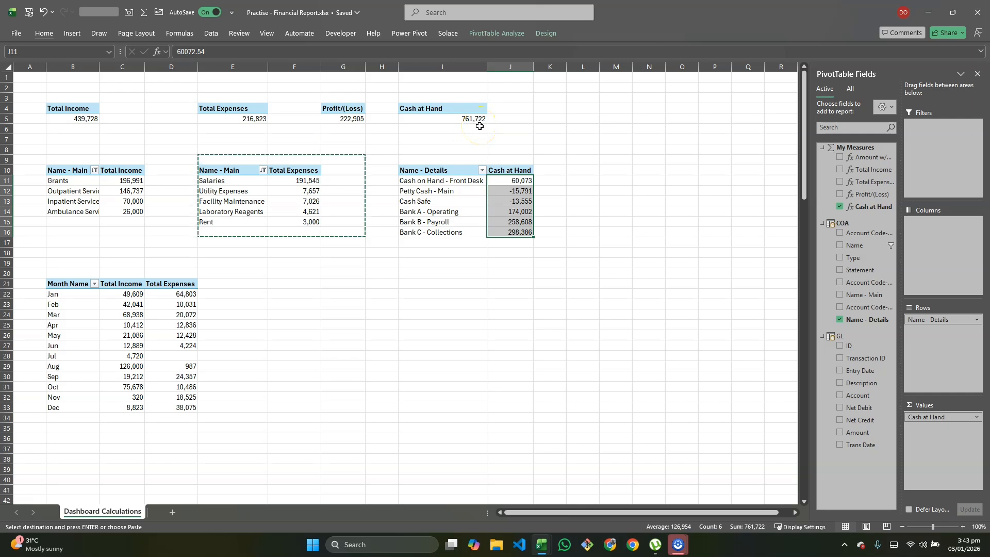
pyautogui.click(487, 171)
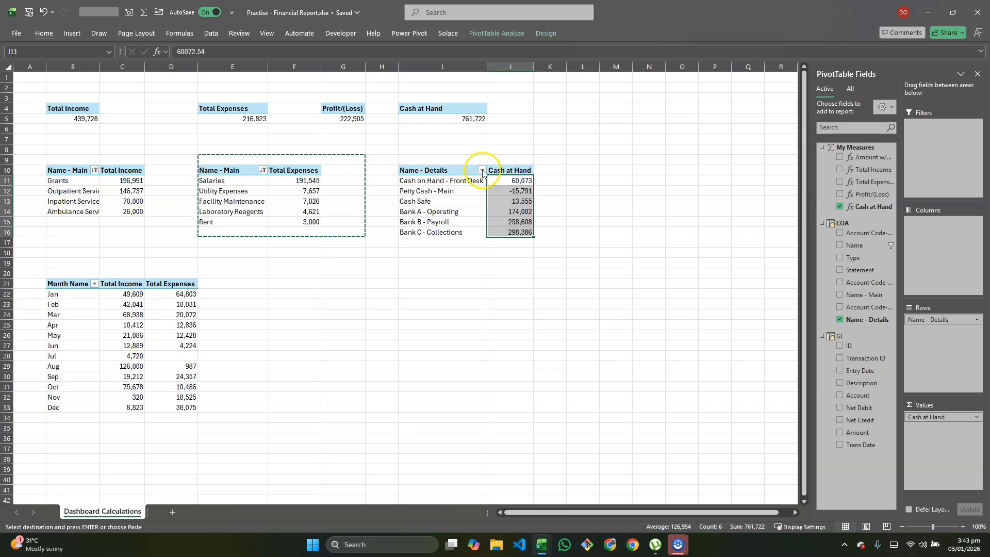
pyautogui.click(482, 171)
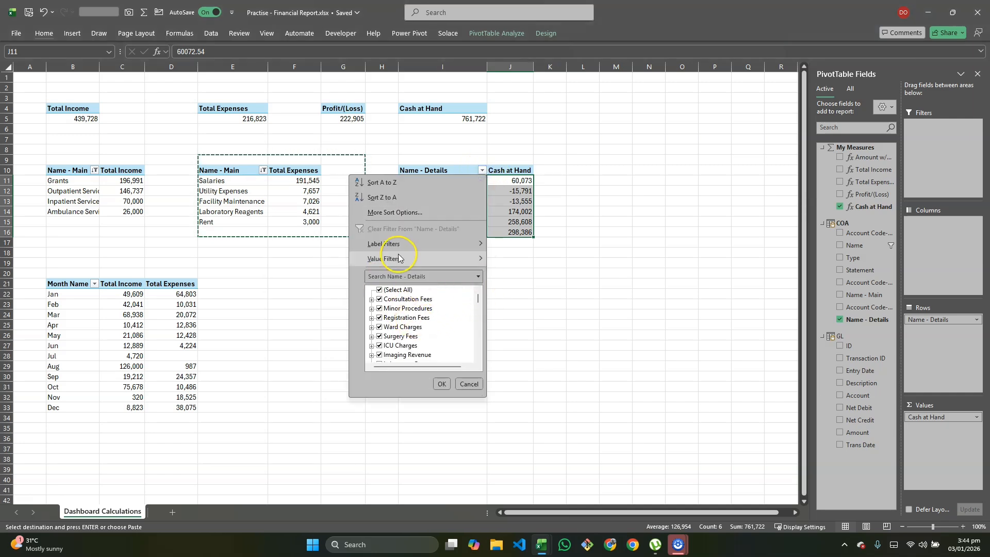
pyautogui.moveTo(421, 260)
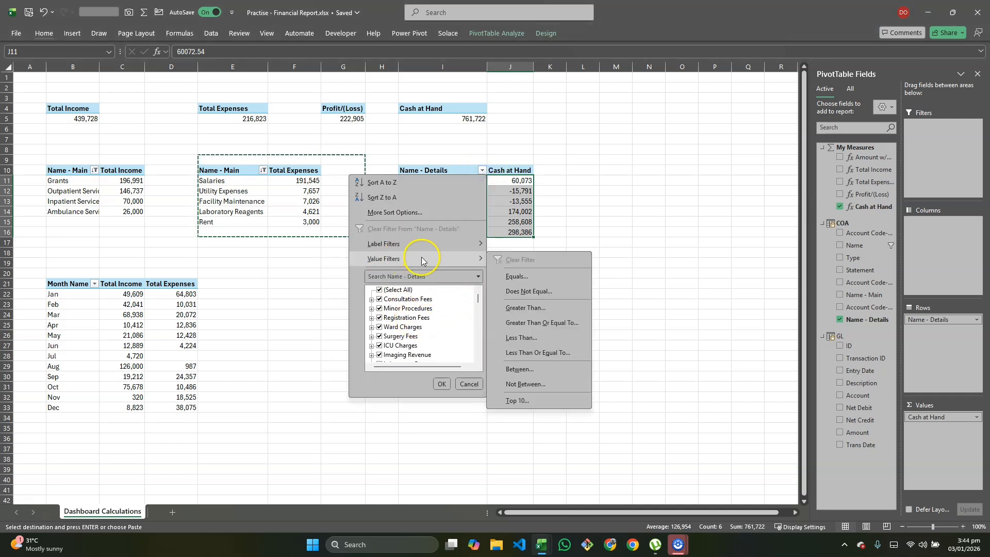
pyautogui.click(528, 400)
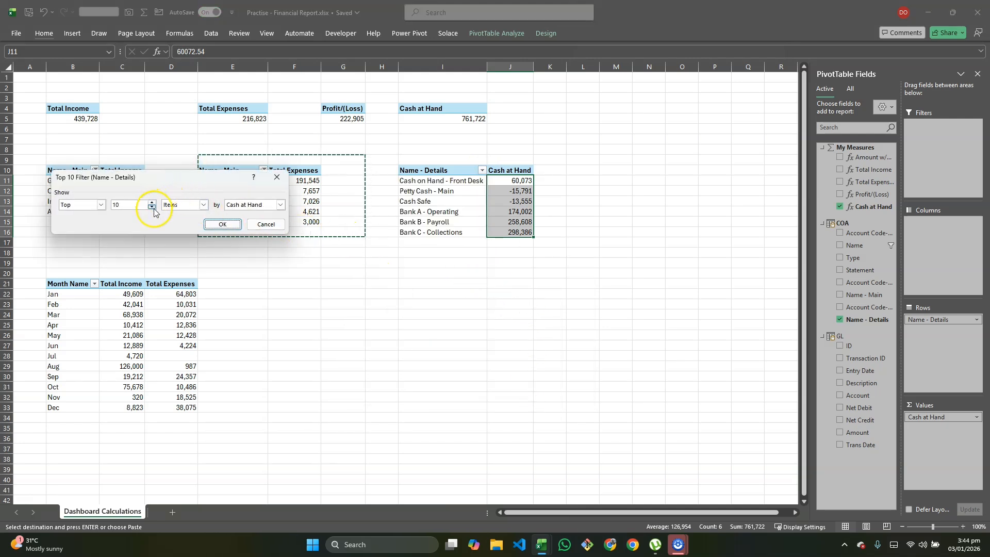
pyautogui.click(223, 225)
# - Sort the Name - Details PivotTable by Cash at Hand from largest to smallest
pyautogui.rightClick(505, 205)
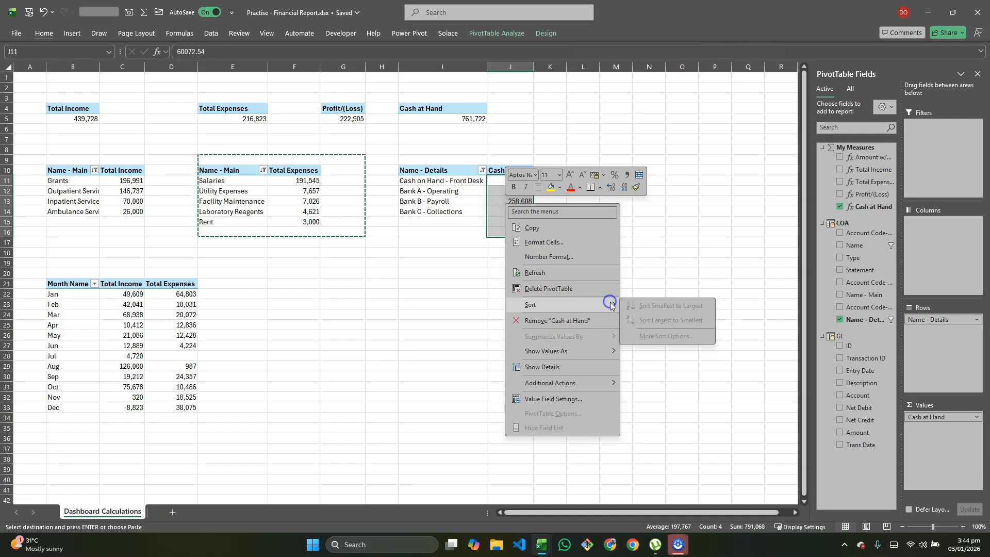
pyautogui.click(638, 257)
pyautogui.click(517, 209)
pyautogui.rightClick(517, 210)
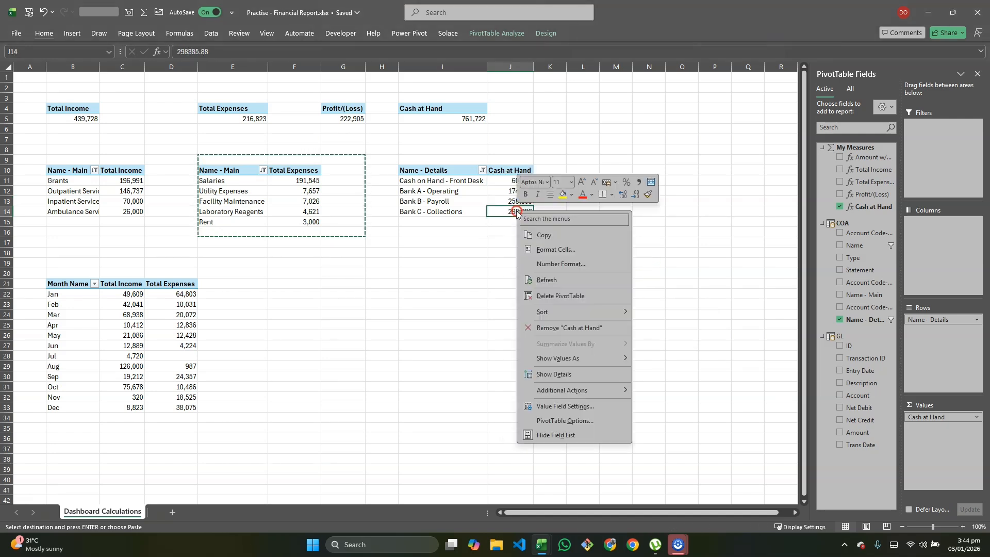
pyautogui.moveTo(616, 311)
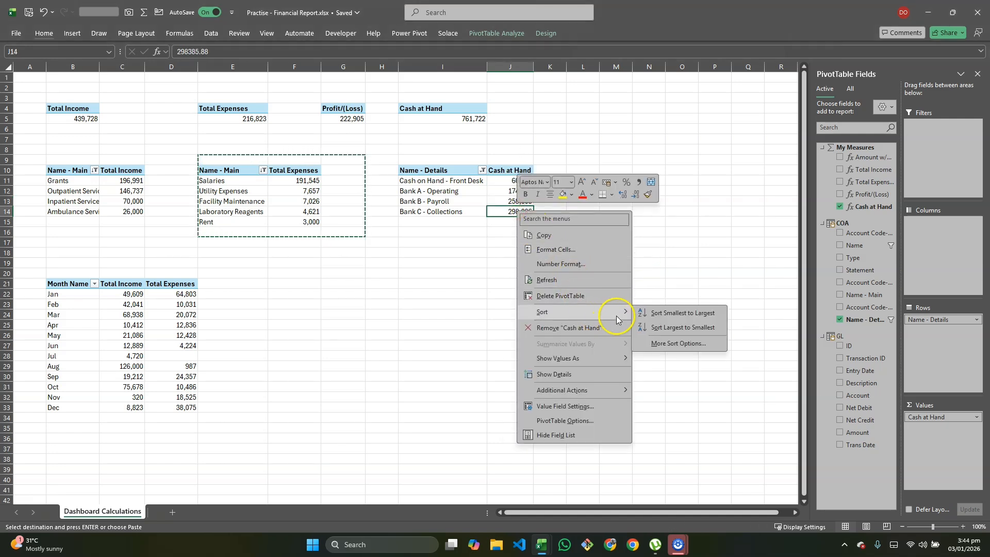
pyautogui.click(661, 327)
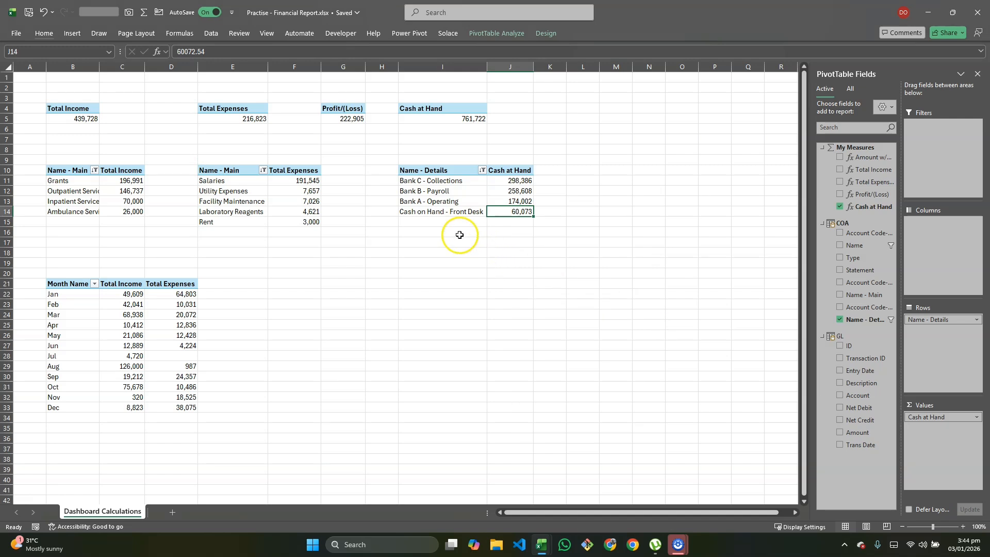
# - Enter the label Others in cell I15 below the Name - Details PivotTable
pyautogui.click(436, 225)
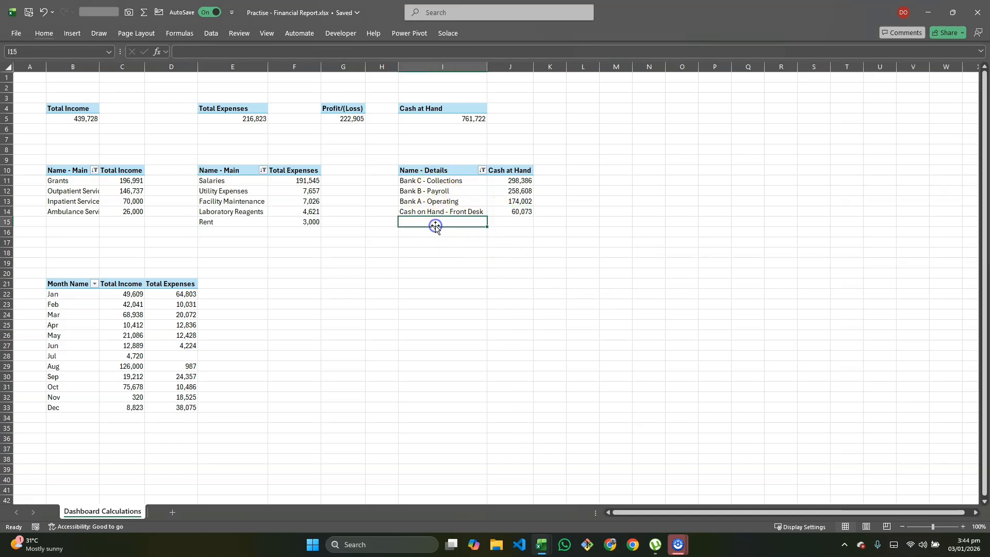
pyautogui.write('Others')
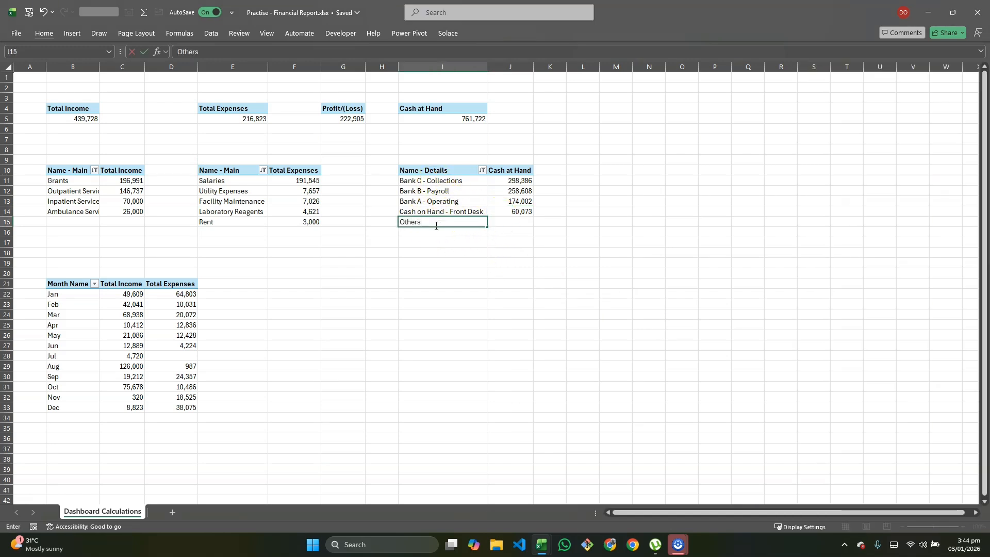
pyautogui.press('Tab')
# - Enter the formula =I5-SUM(J11:J14) in J15 to calculate the Others cash balance
pyautogui.write('=')
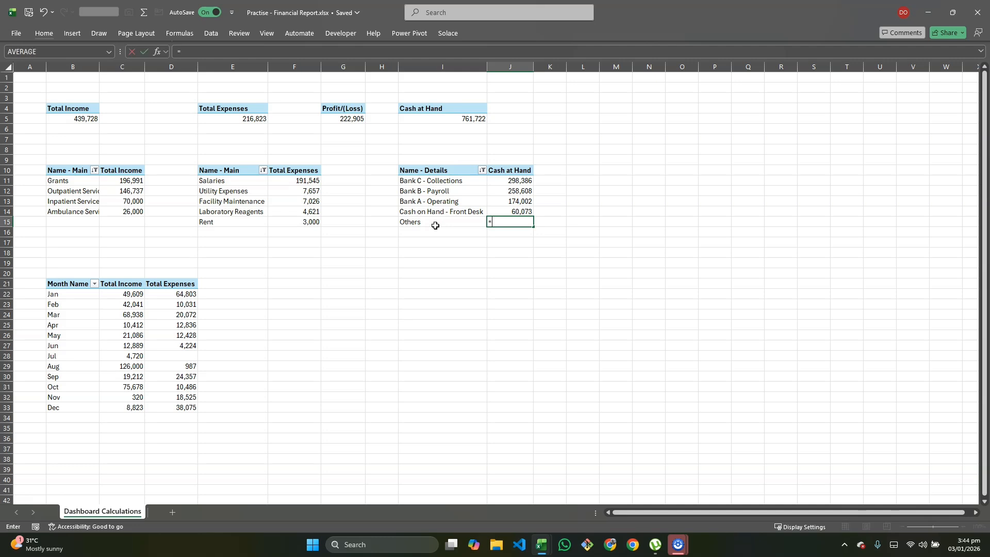
pyautogui.hotkey('ctrl', 'Up')
pyautogui.hotkey('ctrl', 'Up')
pyautogui.press('Left')
pyautogui.press('Down')
pyautogui.press('Down')
pyautogui.press('Down')
pyautogui.press('Down')
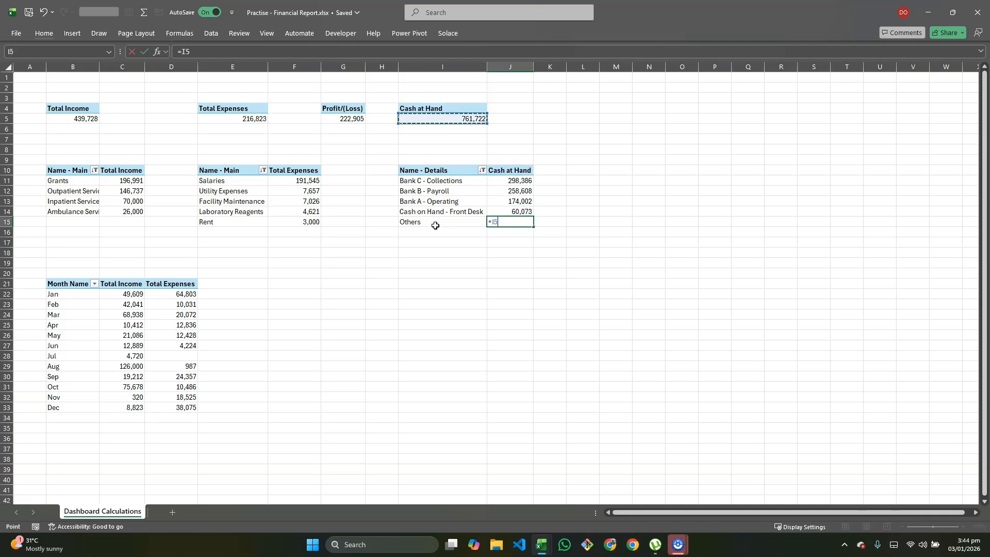
pyautogui.write('-sum')
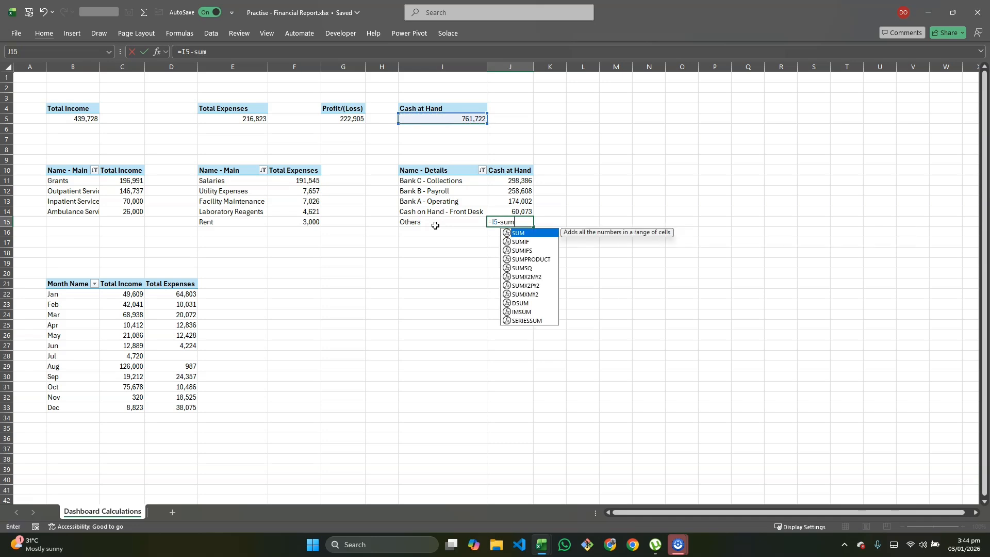
pyautogui.press('Escape')
pyautogui.press('capslock')
pyautogui.press('Return')
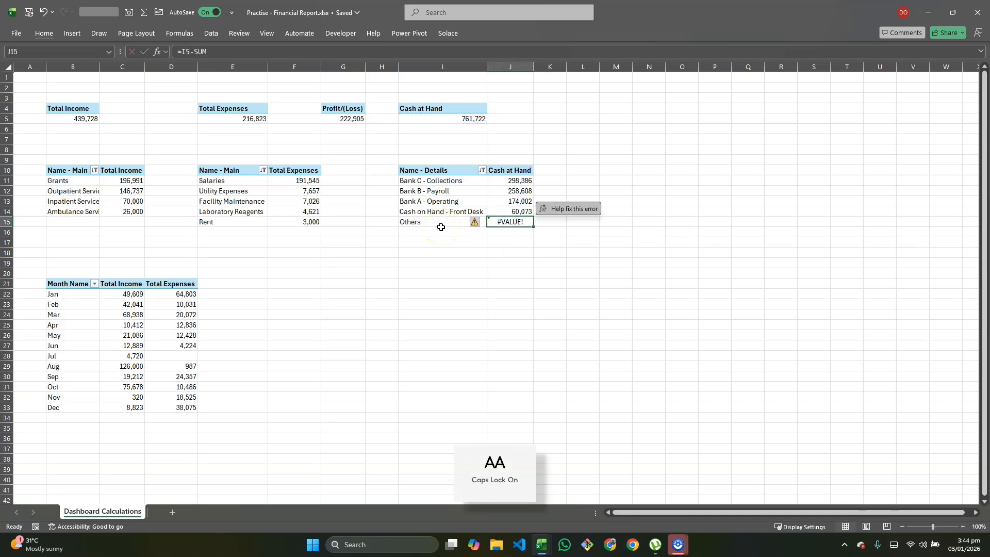
pyautogui.click(207, 47)
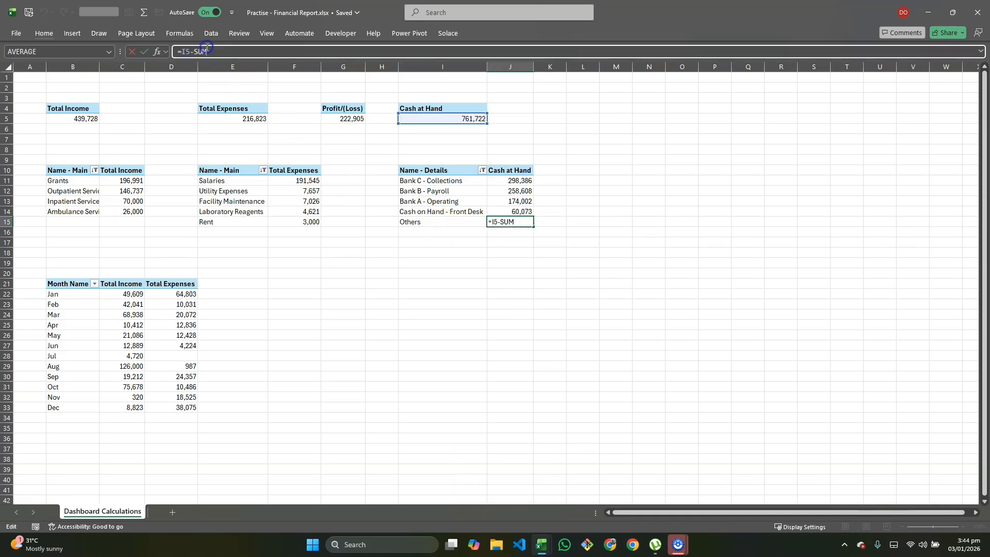
pyautogui.write('(')
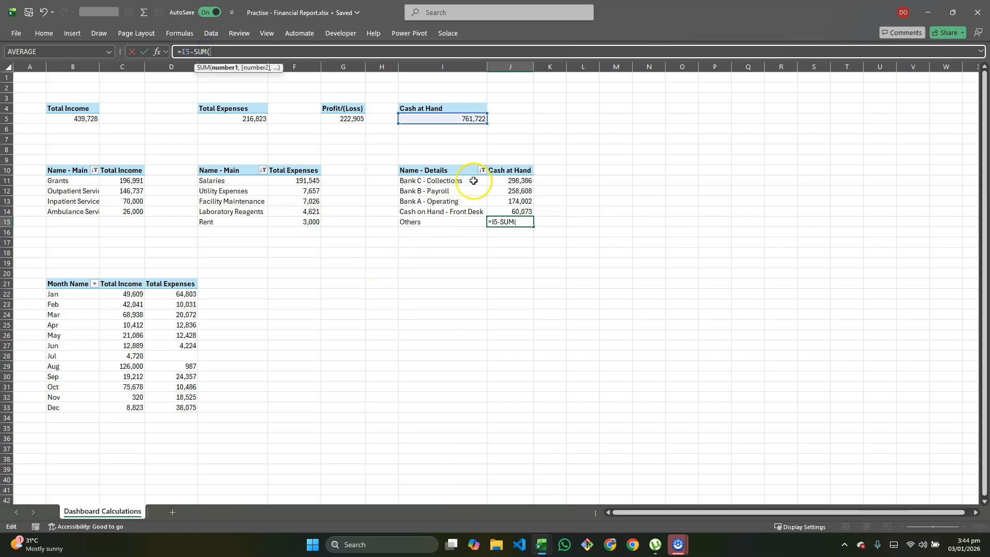
pyautogui.moveTo(518, 182); pyautogui.dragTo(512, 207)
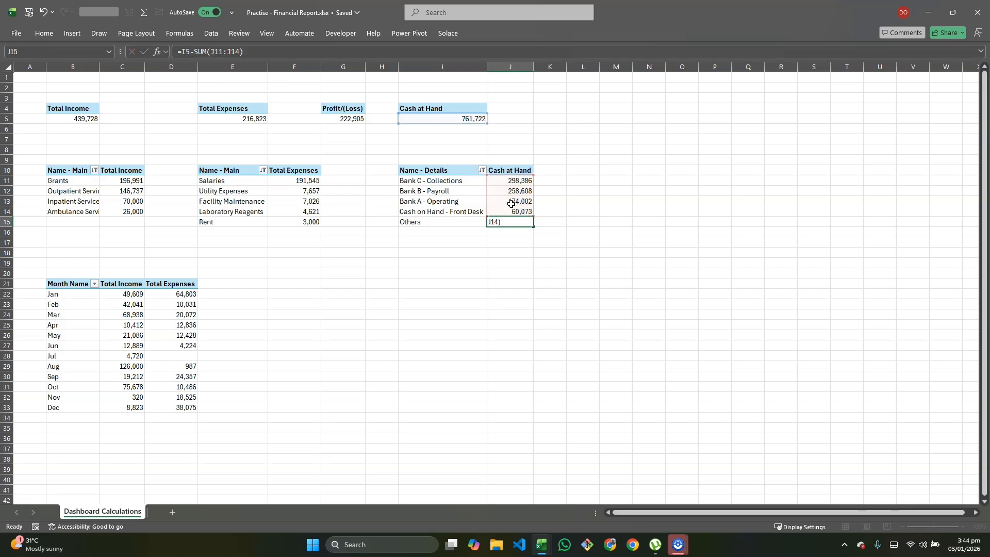
pyautogui.press('Return')
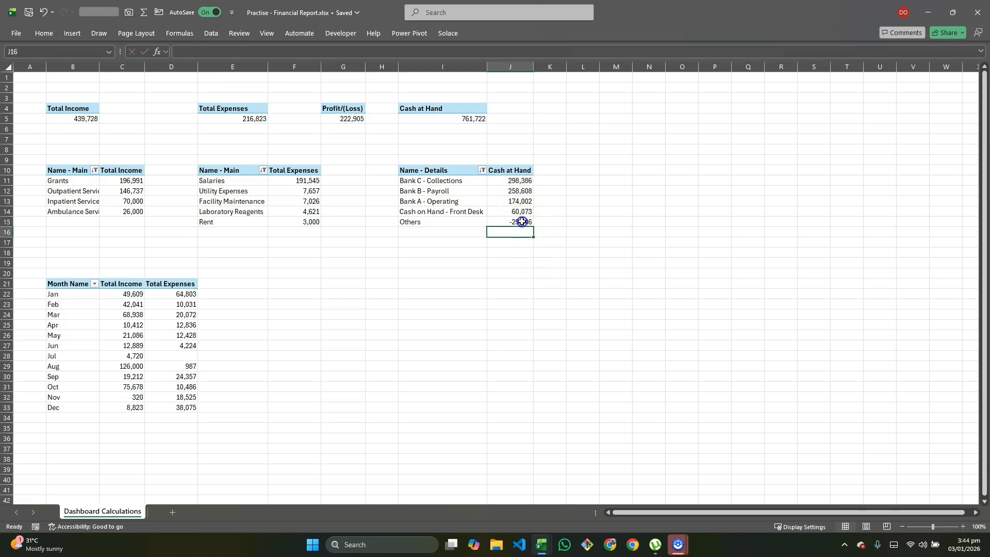
# - Check the Others formula in J15 and the sum of J11:J15 against the Cash at Hand total
pyautogui.click(522, 221)
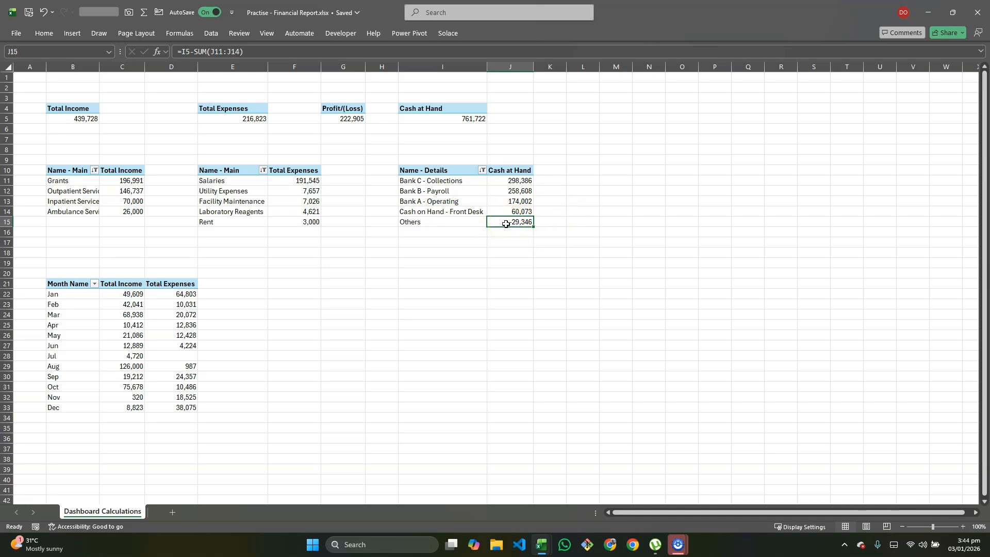
pyautogui.moveTo(513, 180); pyautogui.dragTo(508, 218)
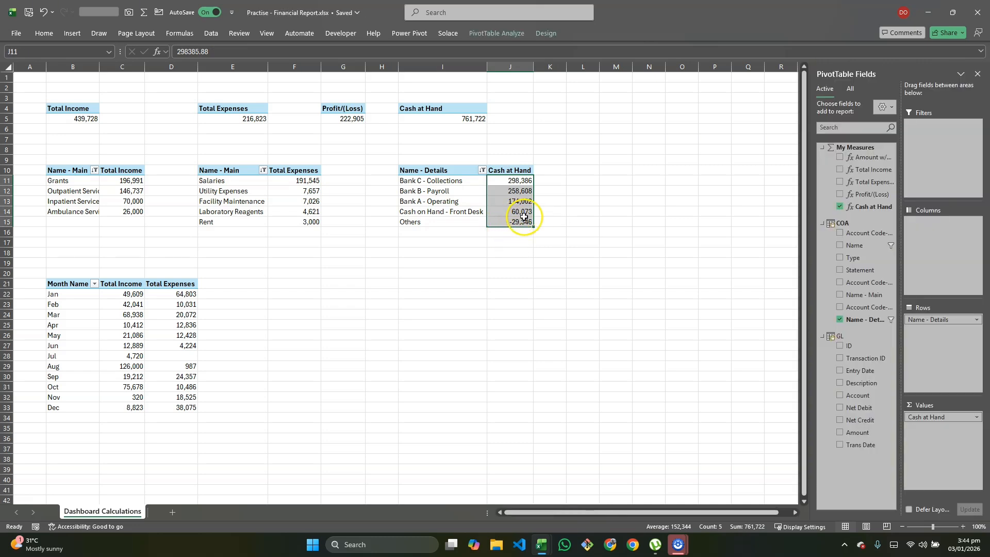
pyautogui.click(437, 223)
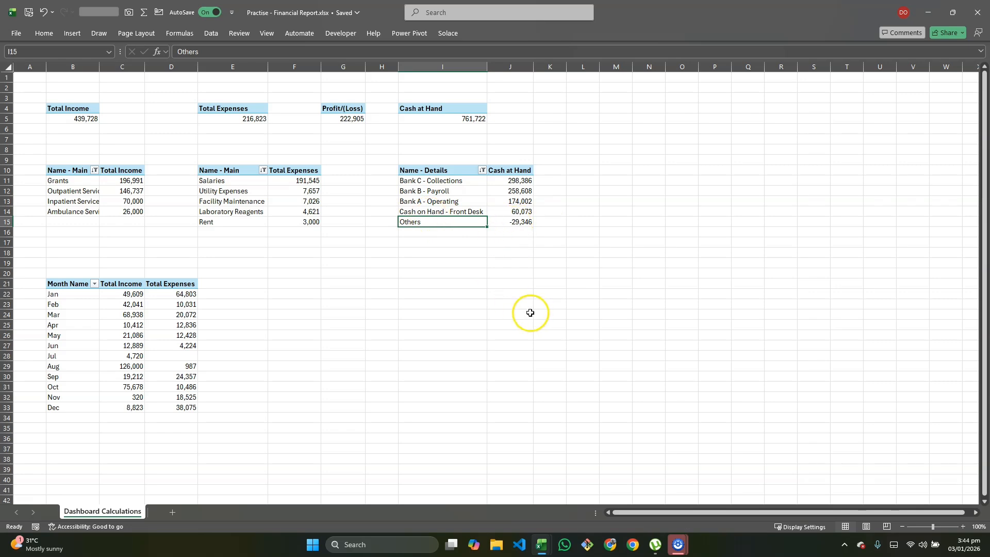
pyautogui.hscroll(-3, 437, 237)
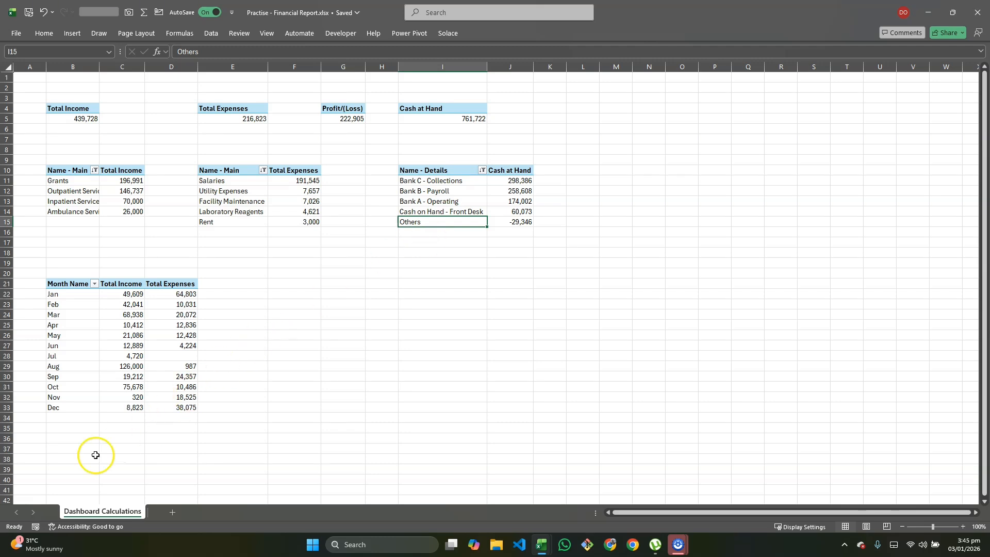
pyautogui.hotkey('alt', 'Tab')
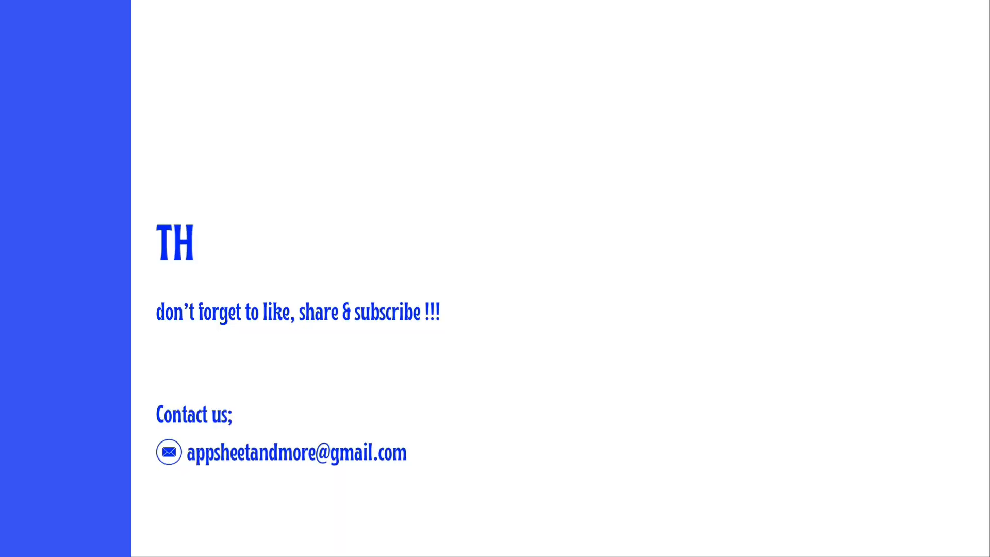